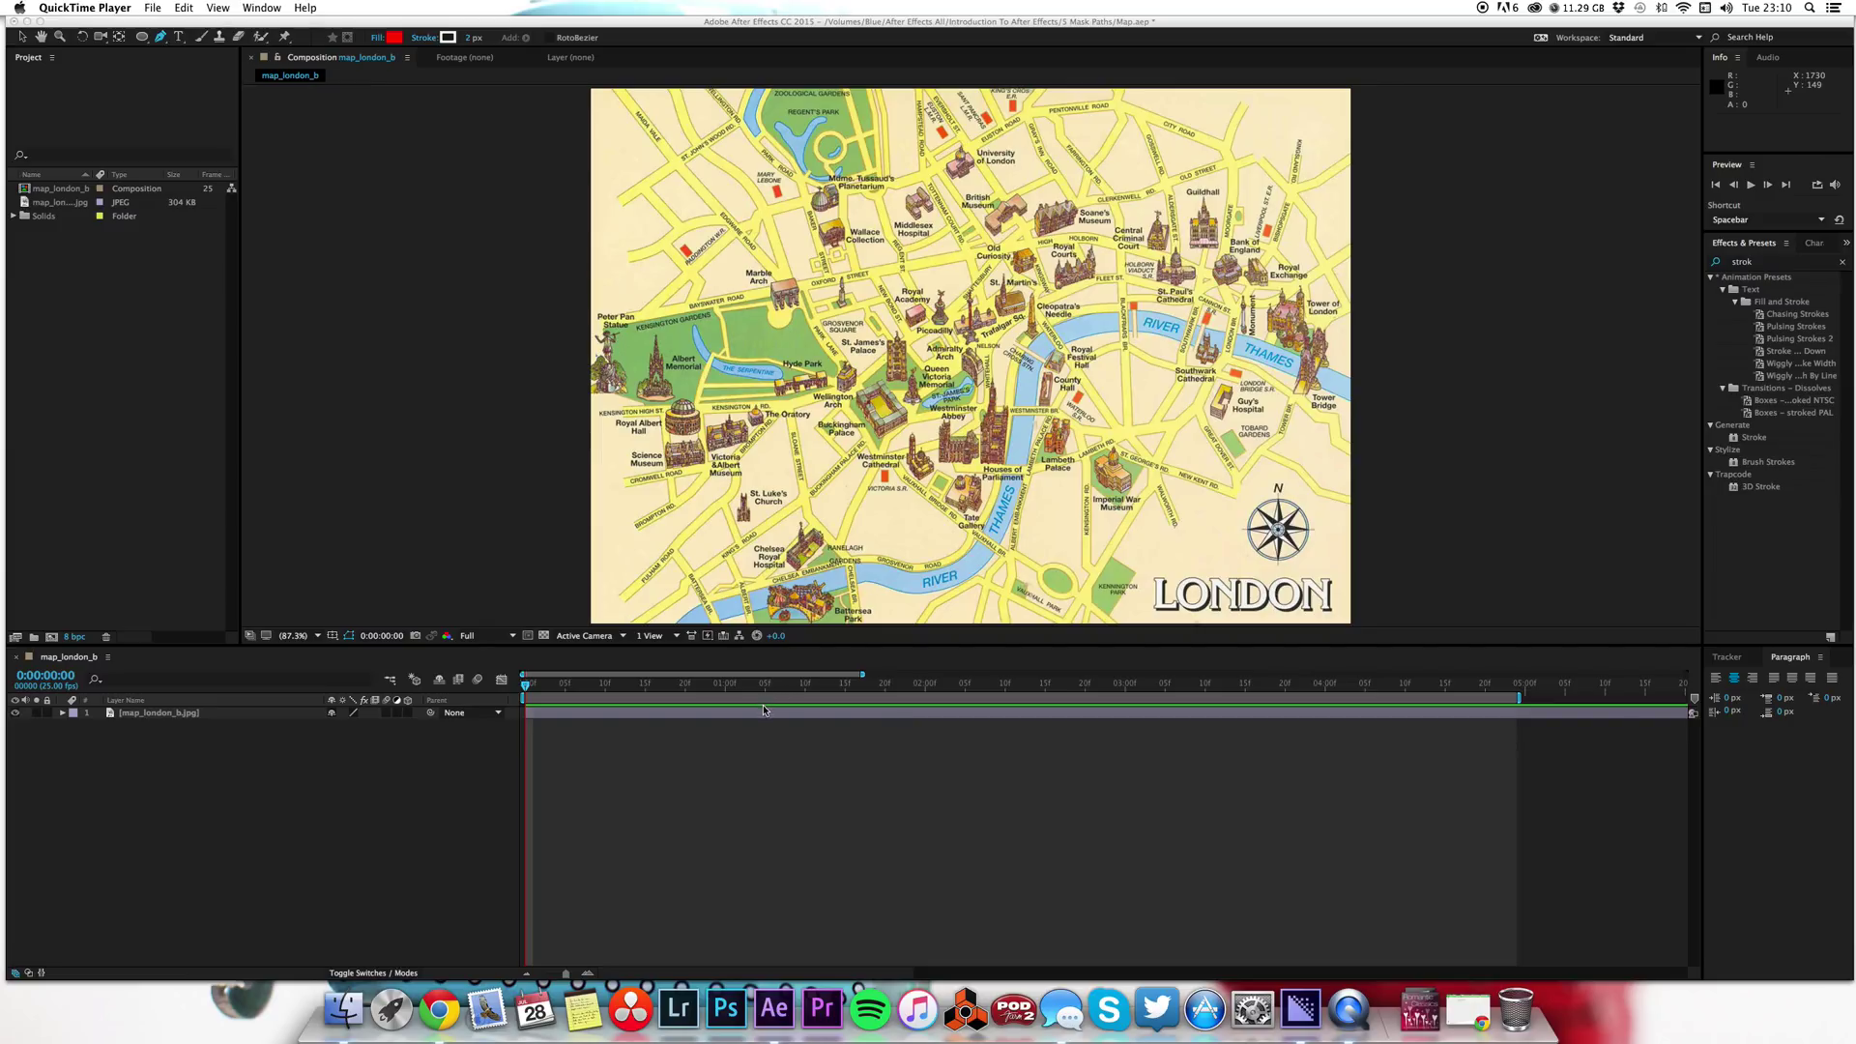
Step: Select the London map layer and add Adjustment Layer 3 above it
{"action": "left_click", "coordinate": [209, 26]}
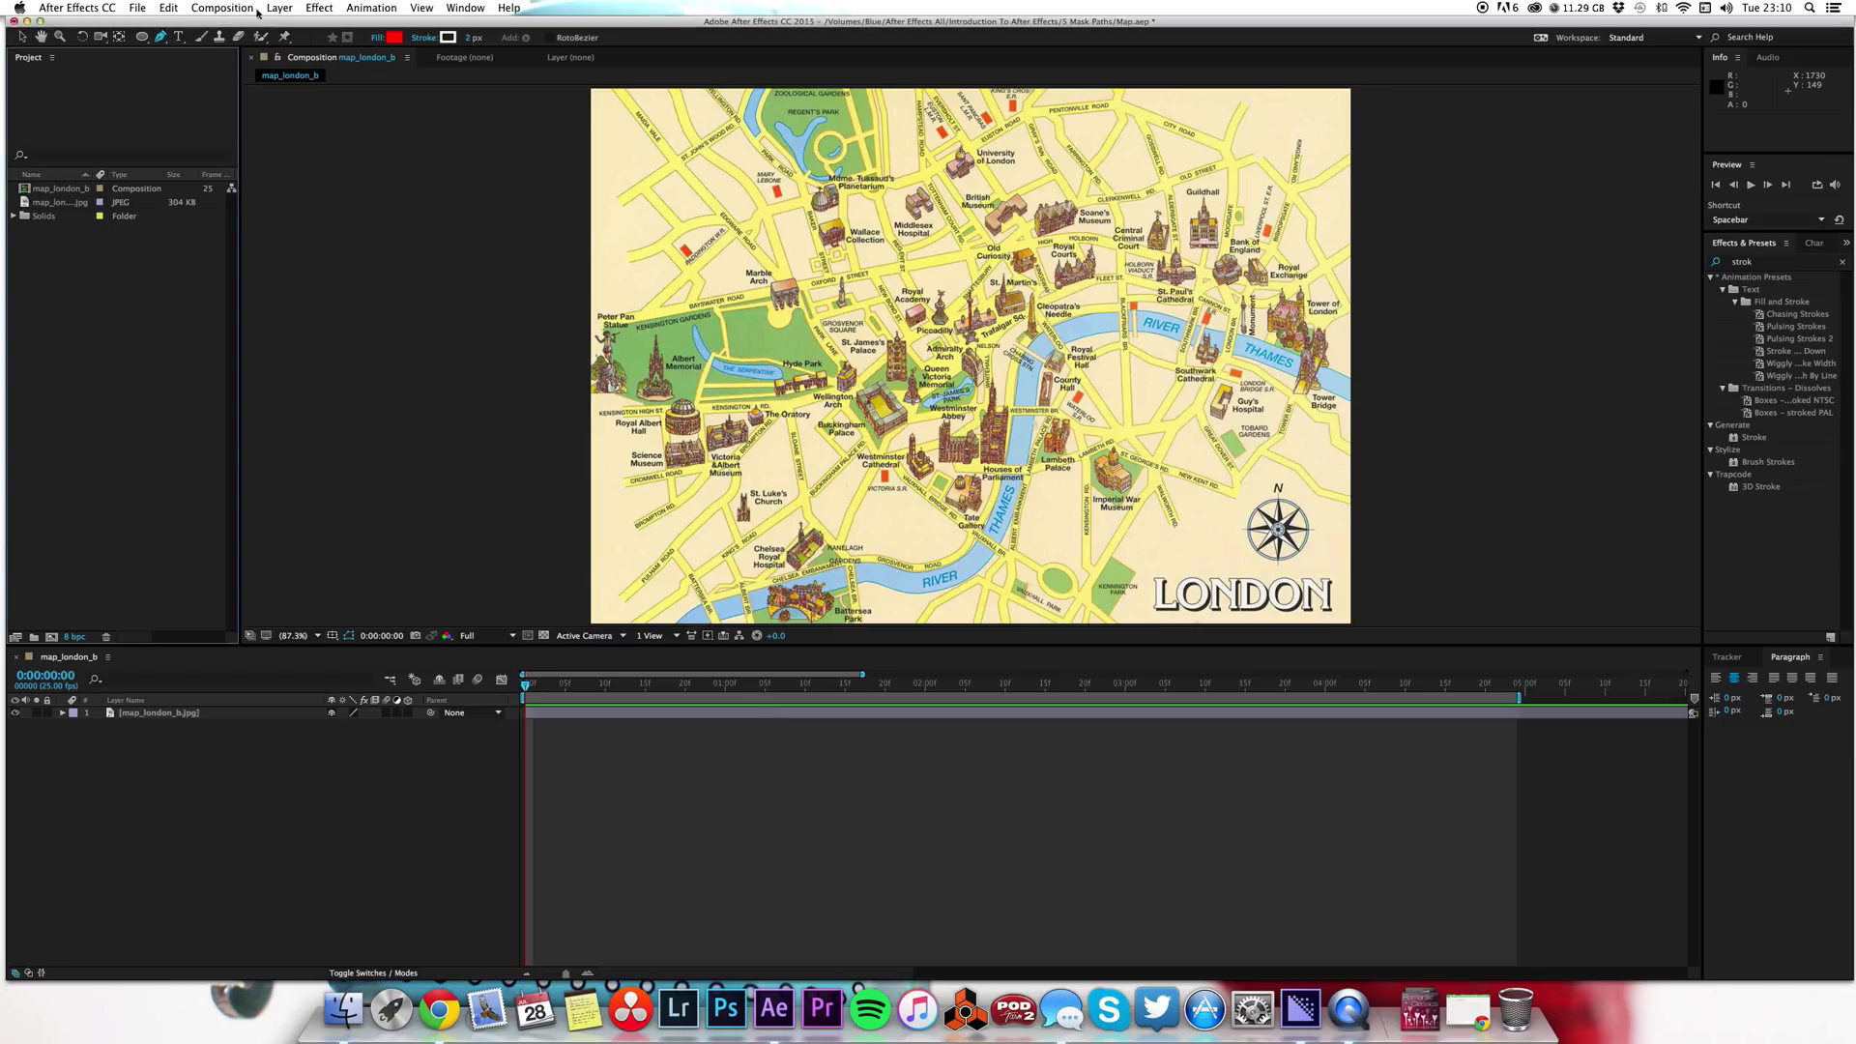
{"action": "left_click", "coordinate": [278, 9]}
{"action": "left_click", "coordinate": [560, 700]}
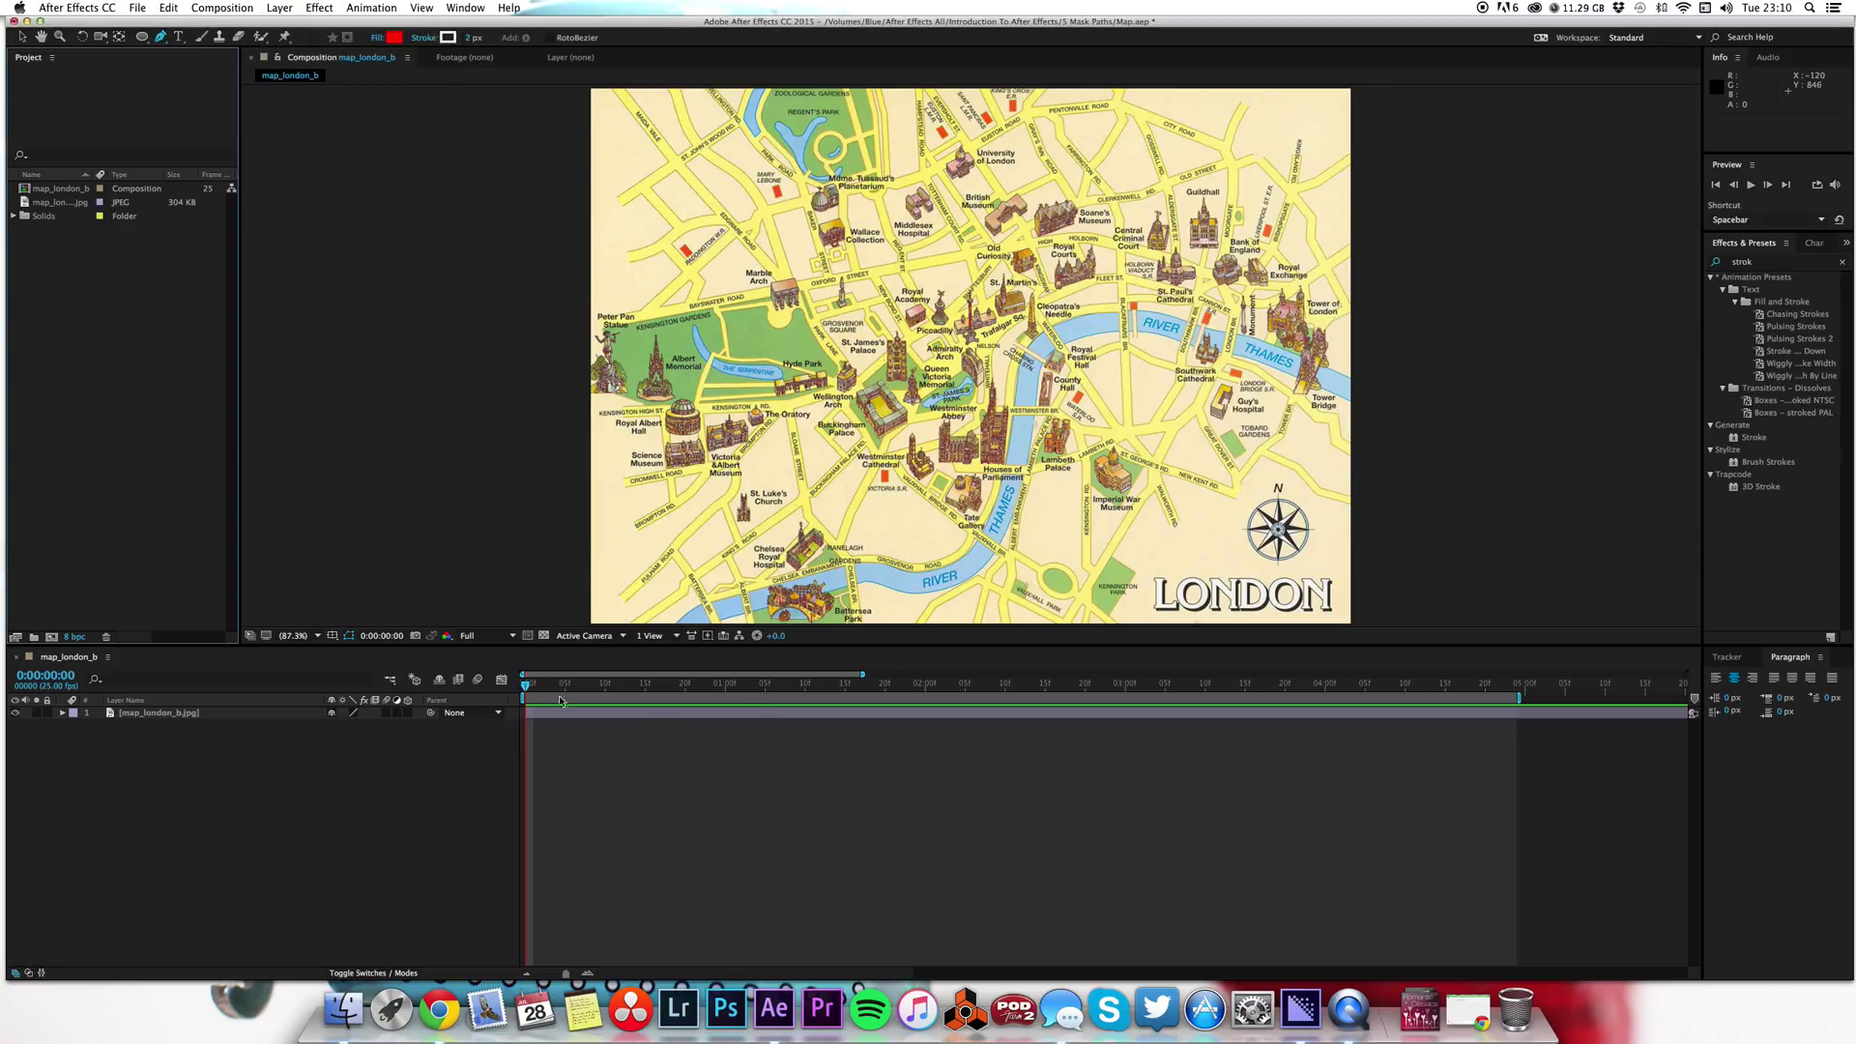
{"action": "left_click", "coordinate": [646, 709]}
{"action": "left_click", "coordinate": [278, 8]}
{"action": "mouse_move", "coordinate": [367, 25]}
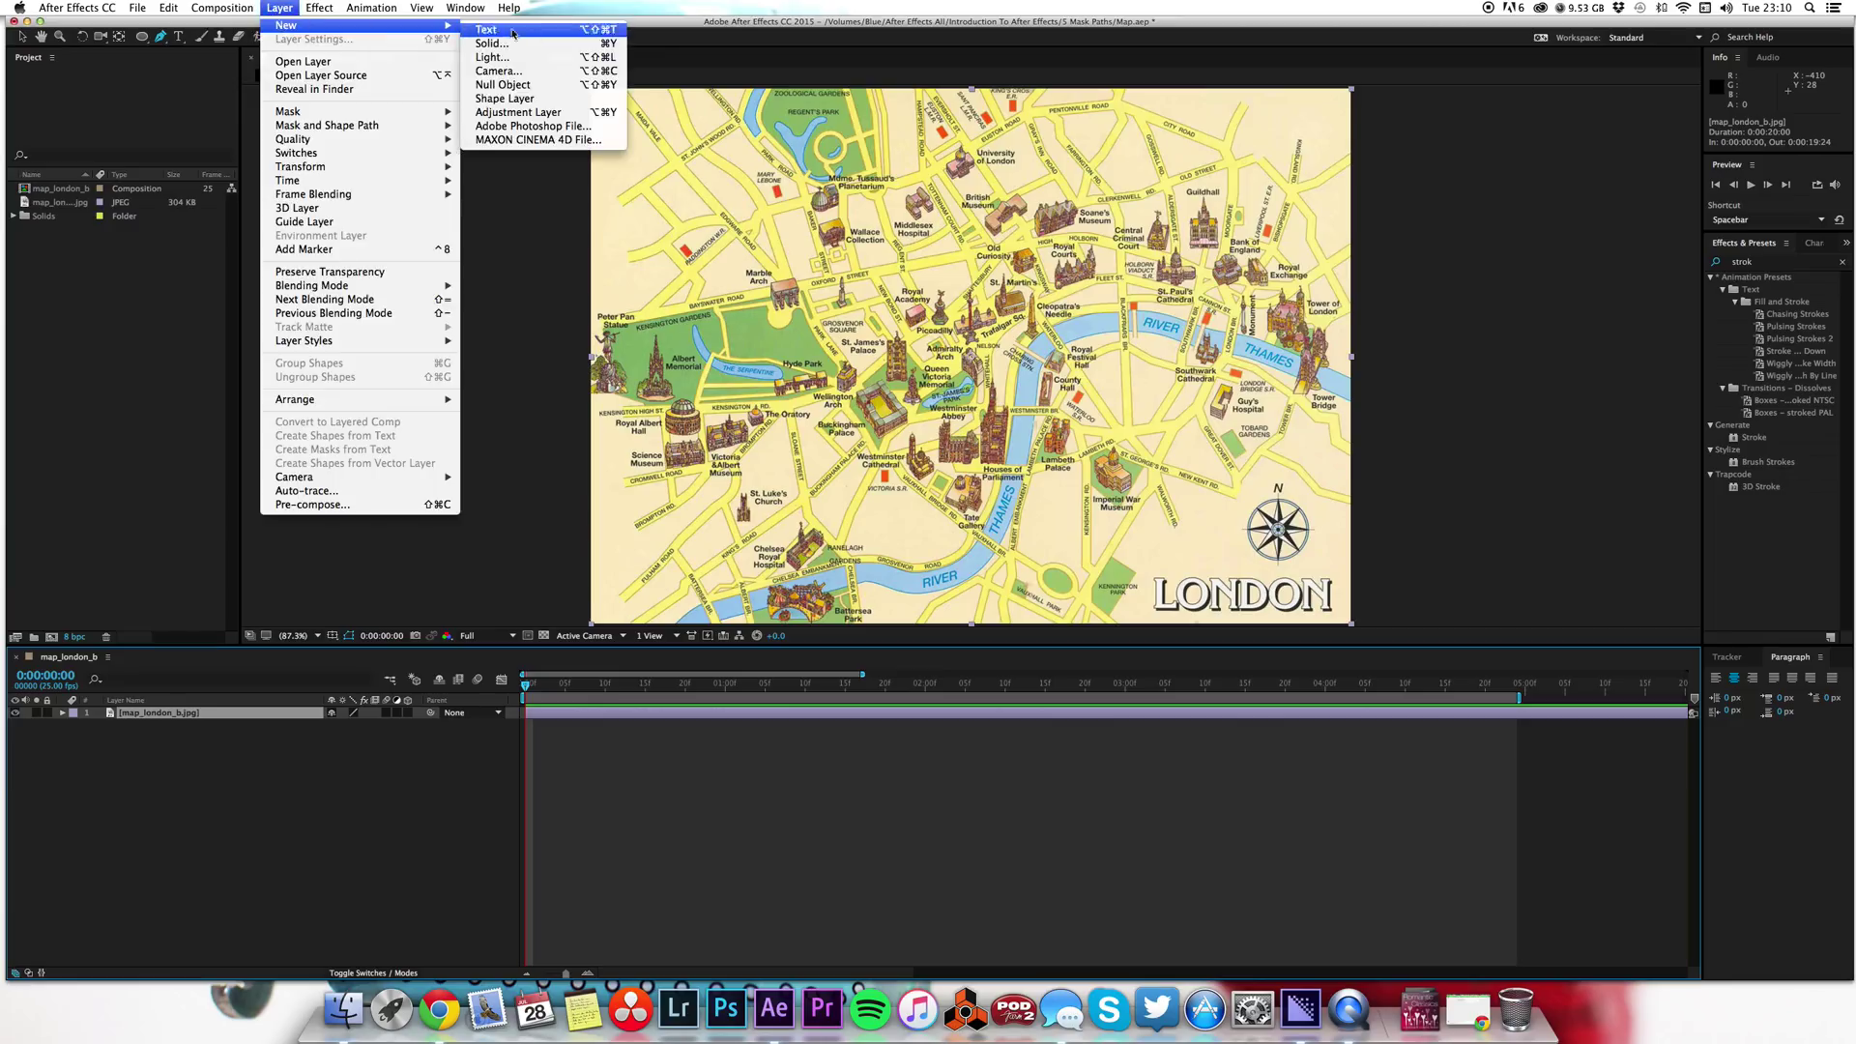
{"action": "left_click", "coordinate": [530, 113]}
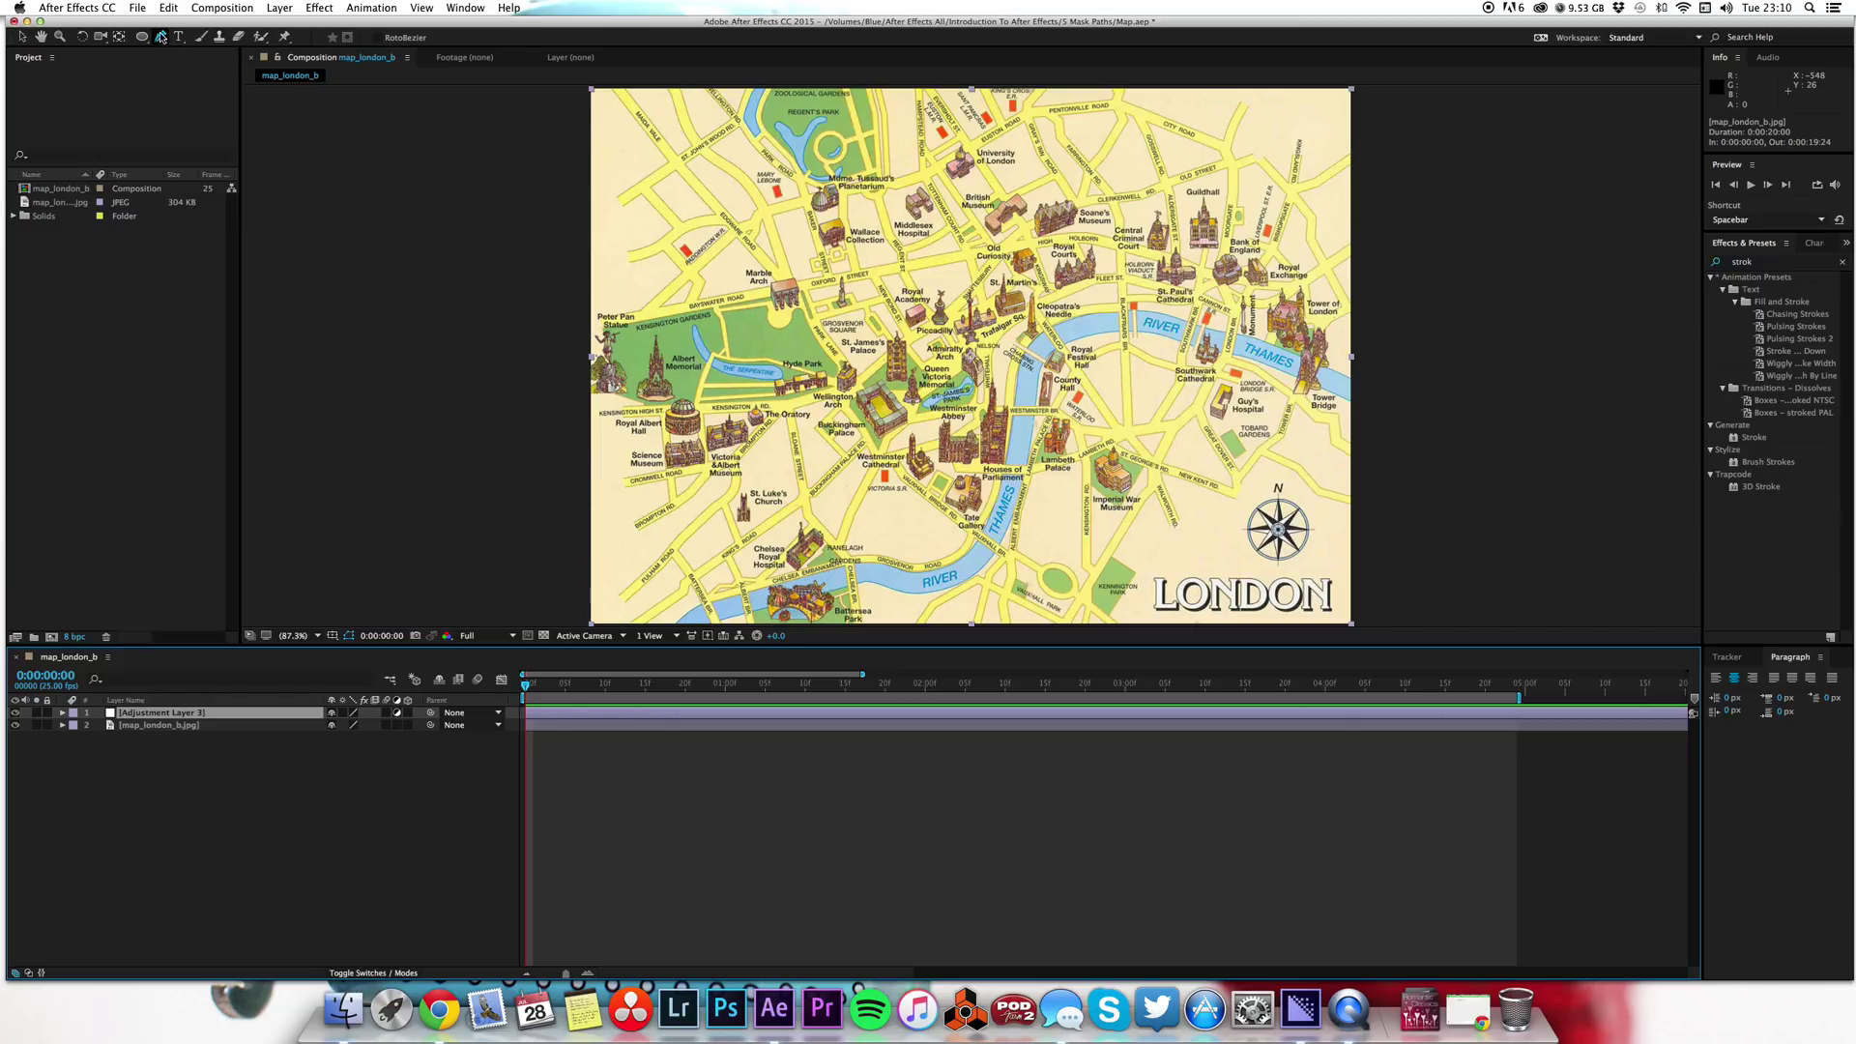
Step: With the Pen tool, place route points from the map's left edge, curving along the road
{"action": "left_click_drag", "start_coordinate": [161, 36], "coordinate": [232, 42]}
{"action": "left_click", "coordinate": [579, 328]}
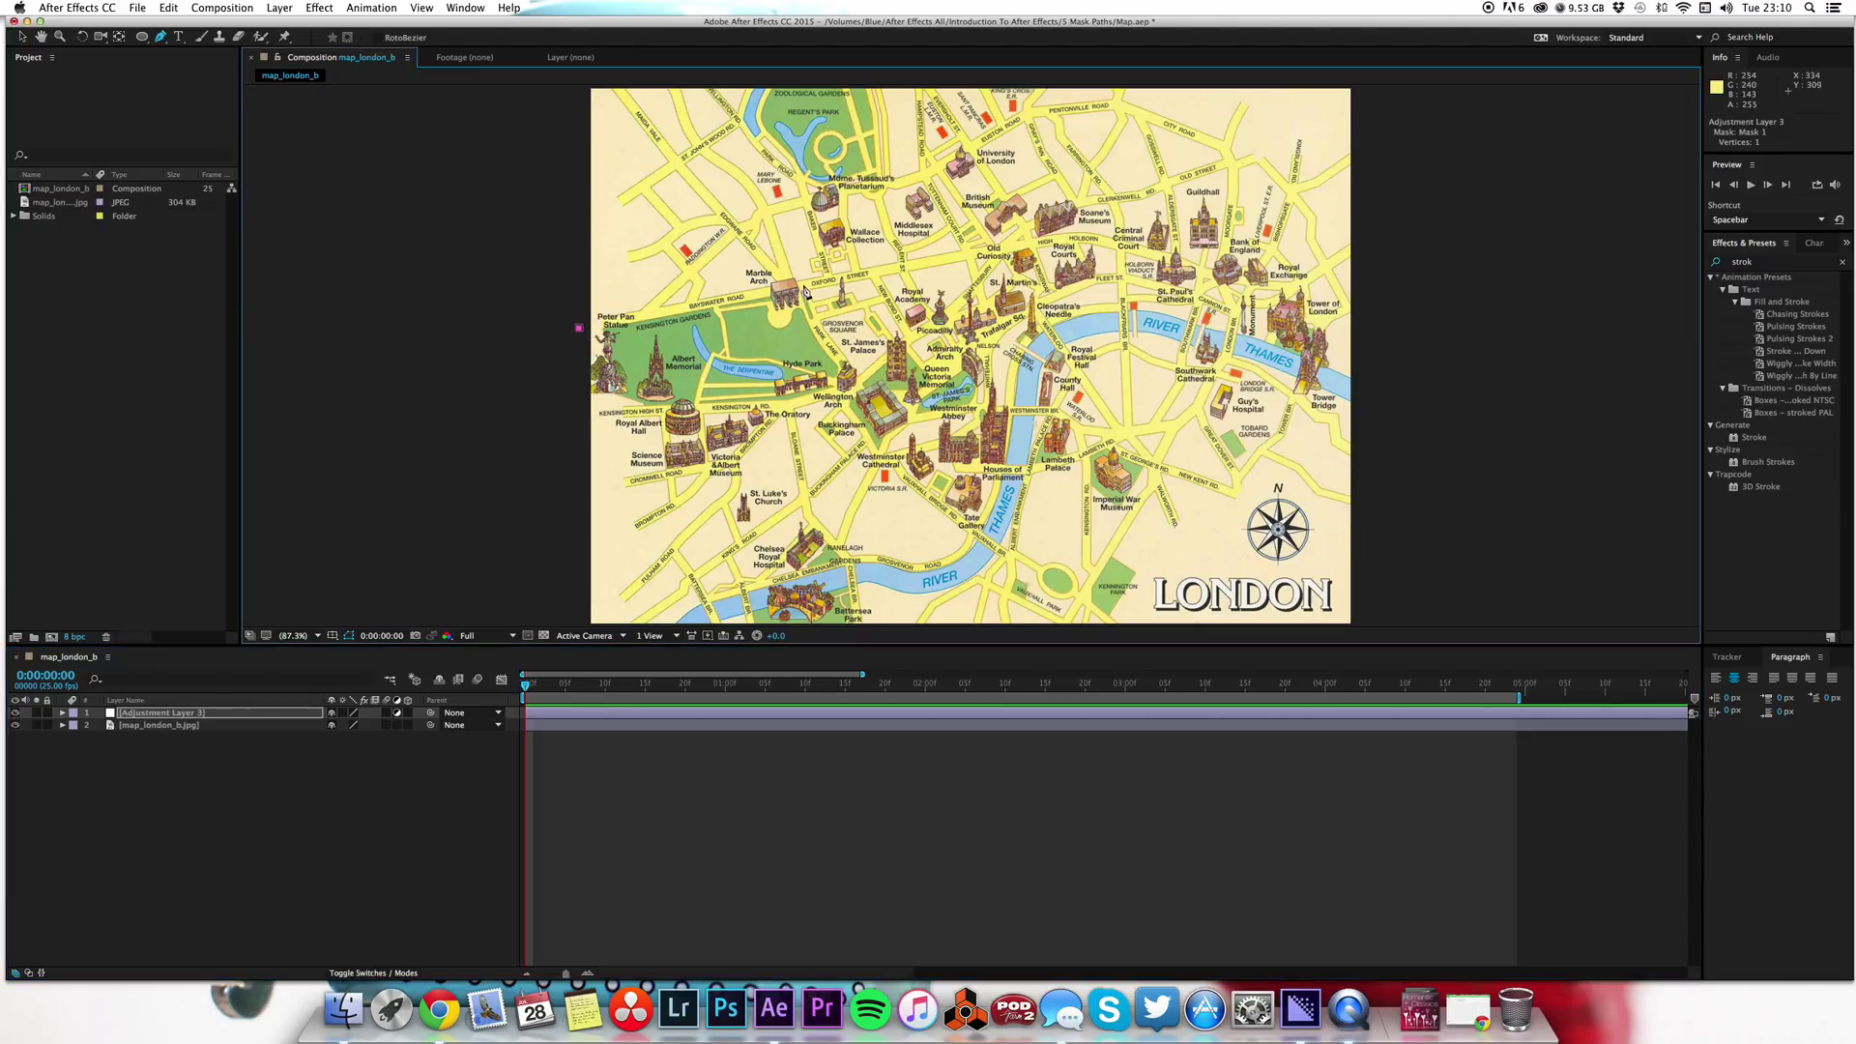
{"action": "left_click", "coordinate": [803, 287]}
{"action": "left_click", "coordinate": [873, 388]}
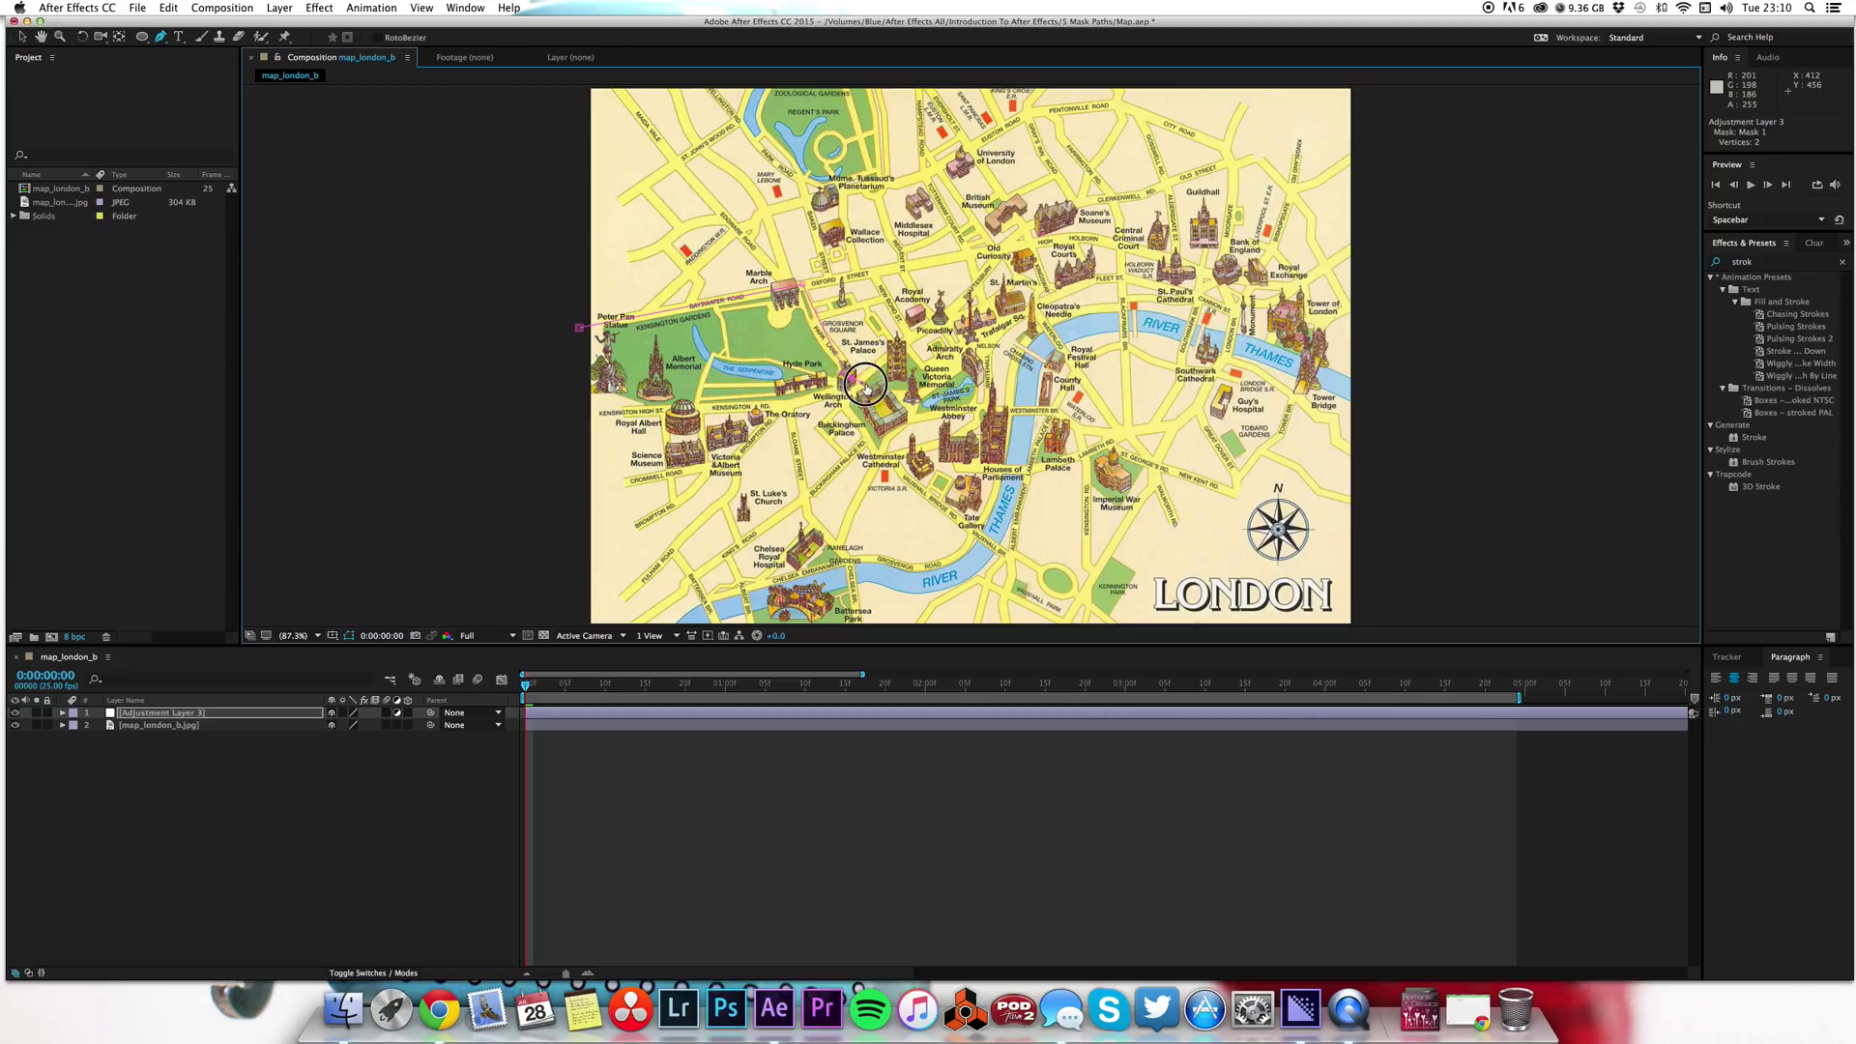
{"action": "left_click", "coordinate": [907, 350]}
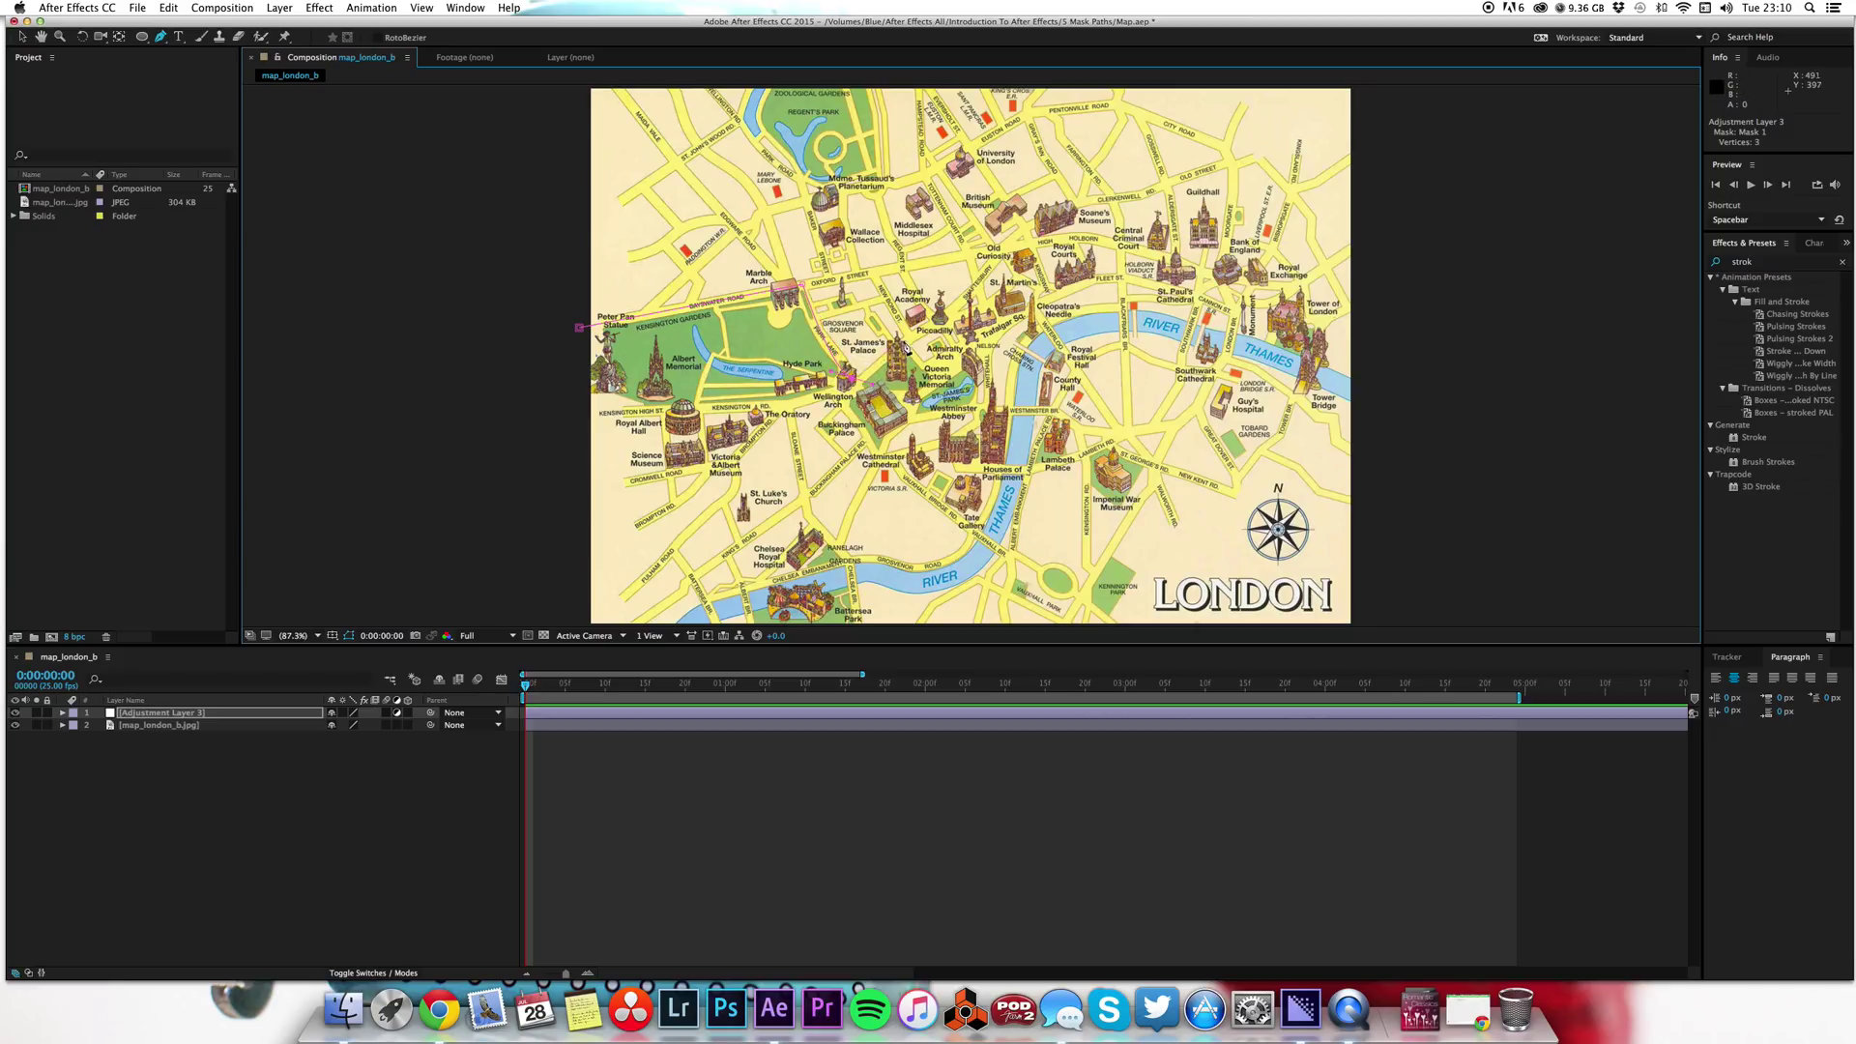
{"action": "left_click_drag", "start_coordinate": [928, 327], "coordinate": [962, 313]}
{"action": "left_click_drag", "start_coordinate": [873, 389], "coordinate": [869, 385]}
Step: Extend the mask past Old Curiosity Shop and Royal Courts, ending near St Paul's
{"action": "left_click", "coordinate": [1005, 251]}
{"action": "left_click", "coordinate": [1071, 238]}
{"action": "left_click", "coordinate": [1186, 263]}
Step: Search 'stroke' in Effects & Presets and apply Stroke to Adjustment Layer 3
{"action": "left_click", "coordinate": [1761, 263]}
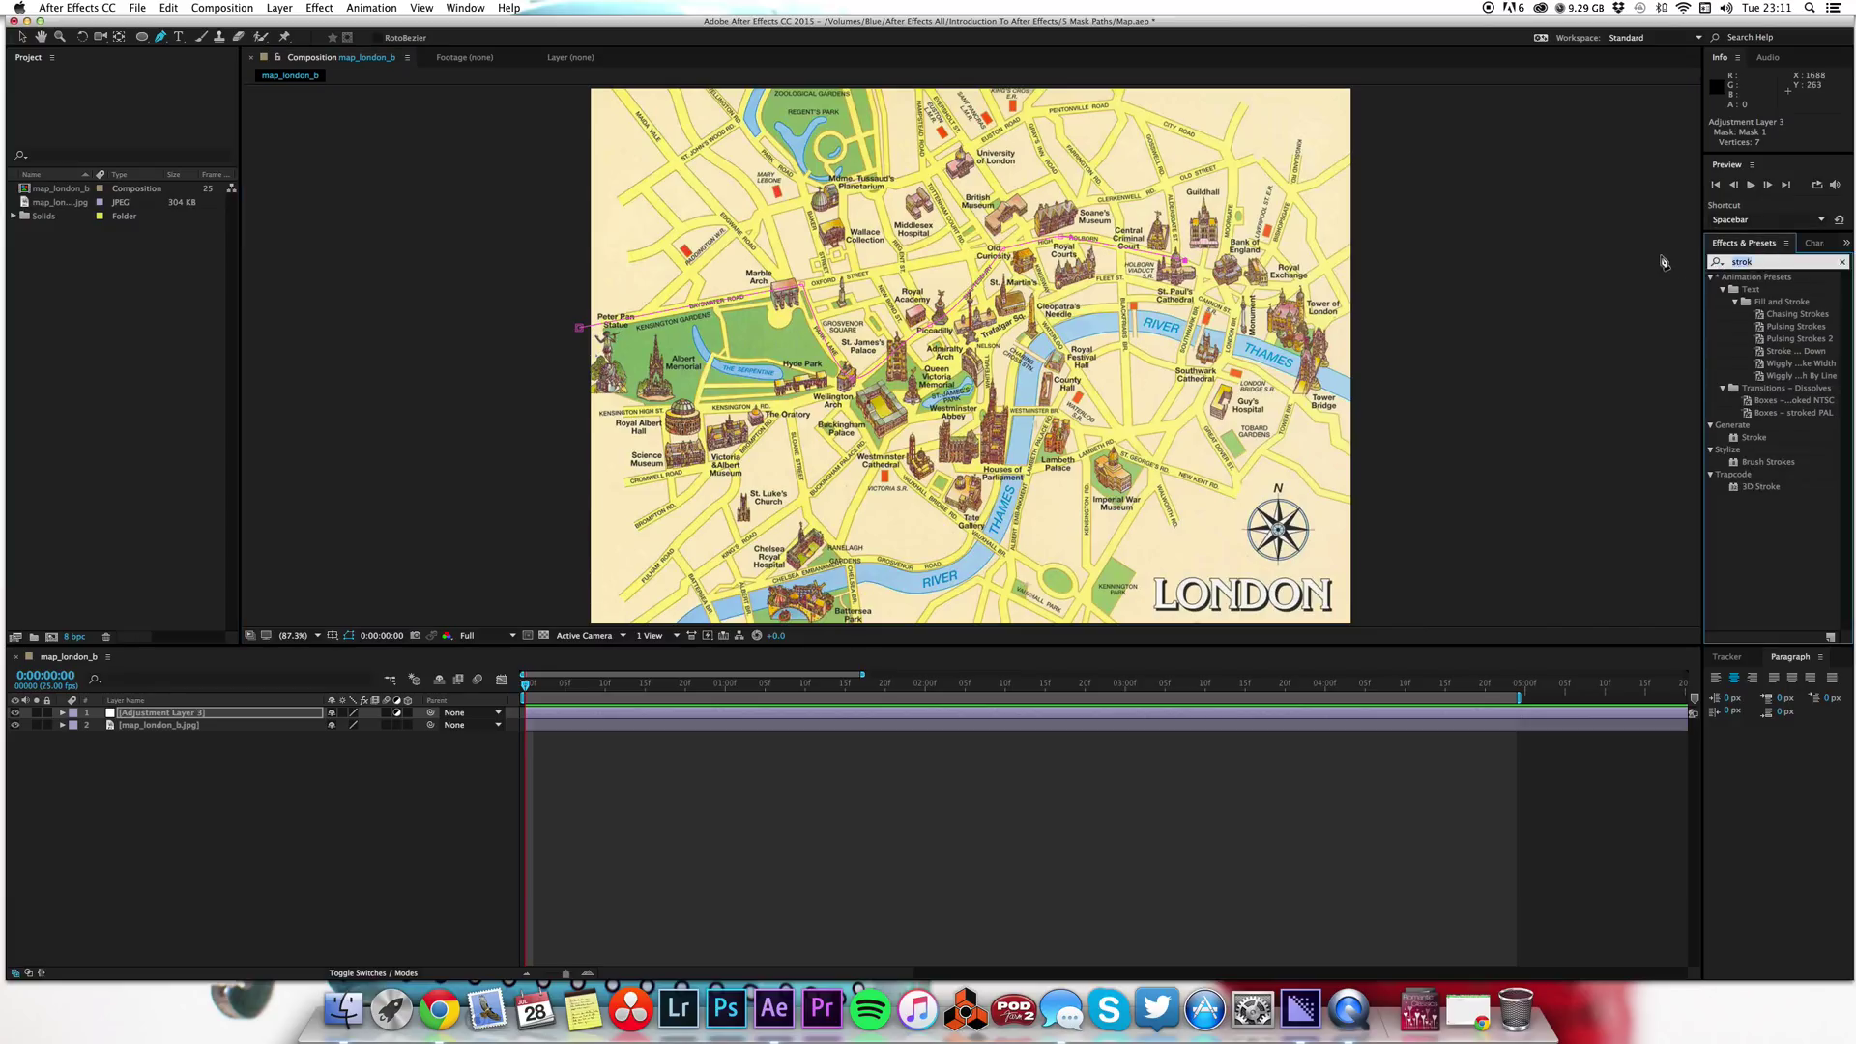
{"action": "type", "text": "stroke"}
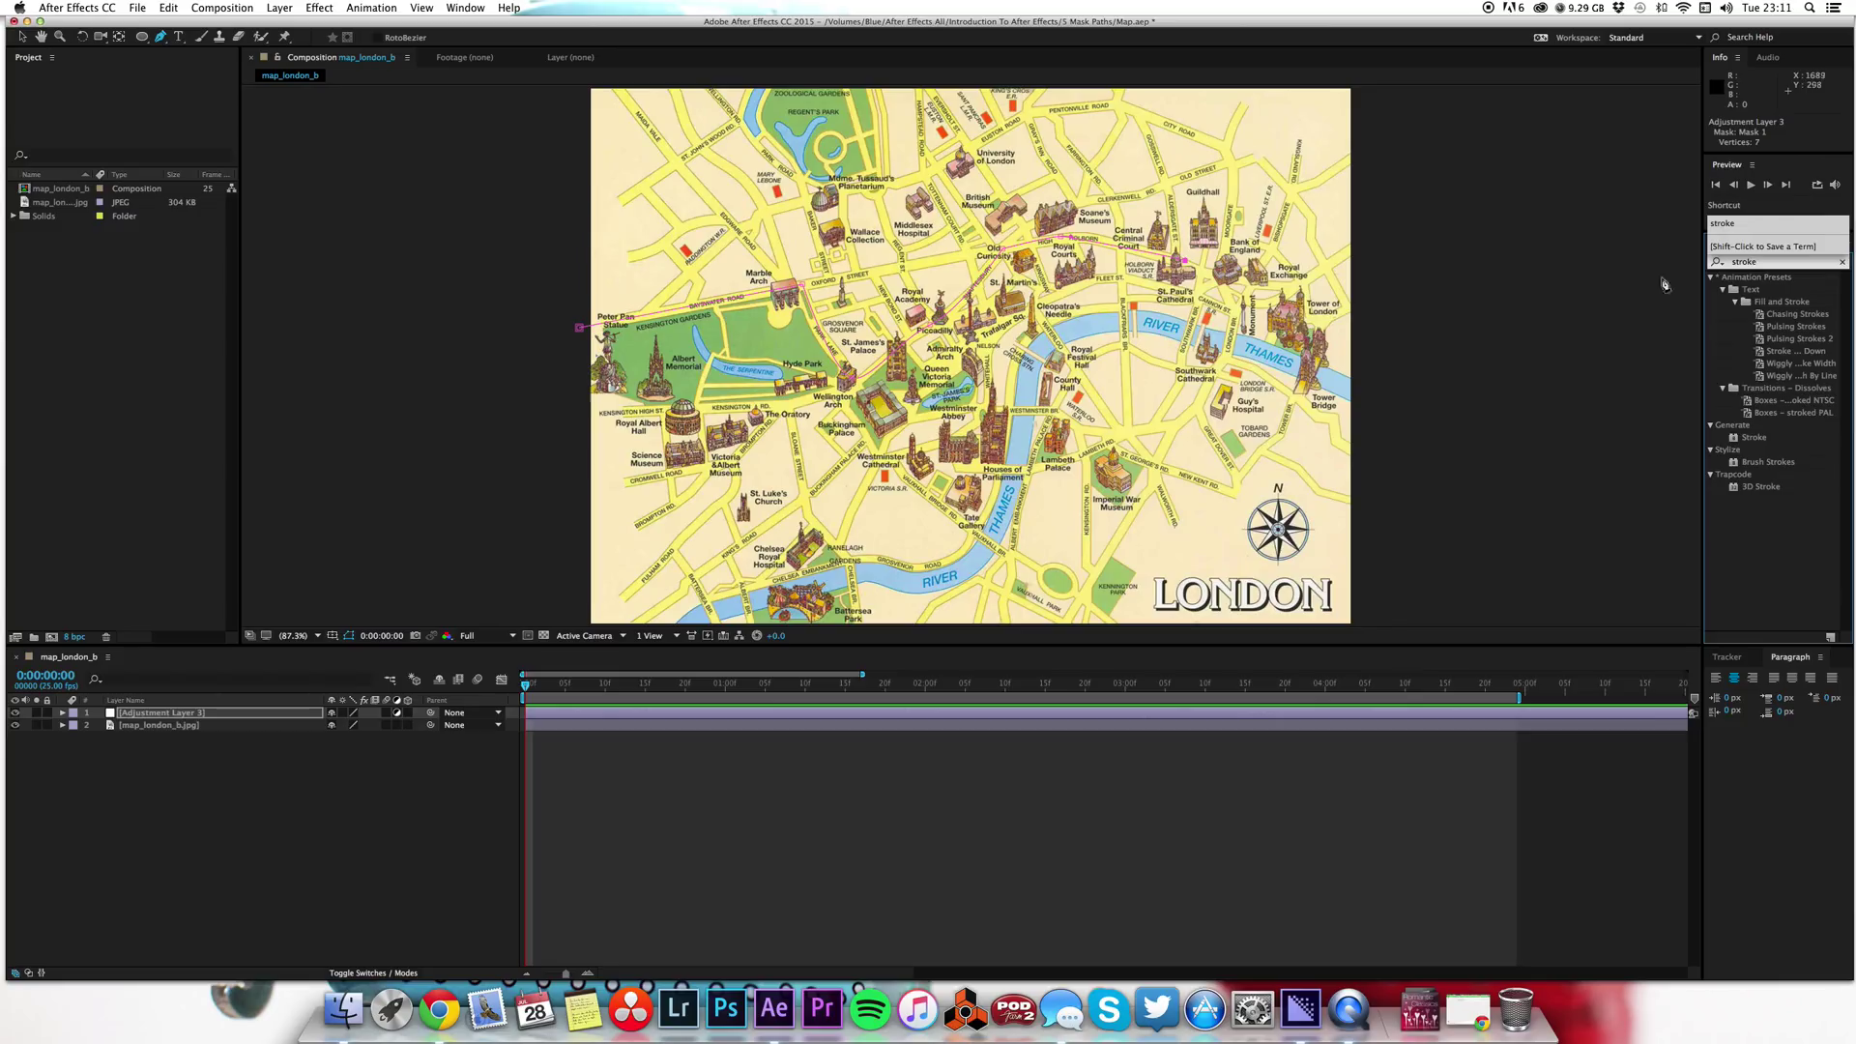
{"action": "mouse_move", "coordinate": [1752, 437]}
{"action": "left_mouse_down"}
{"action": "mouse_move", "coordinate": [1459, 535]}
{"action": "mouse_move", "coordinate": [1160, 715]}
{"action": "left_mouse_up"}
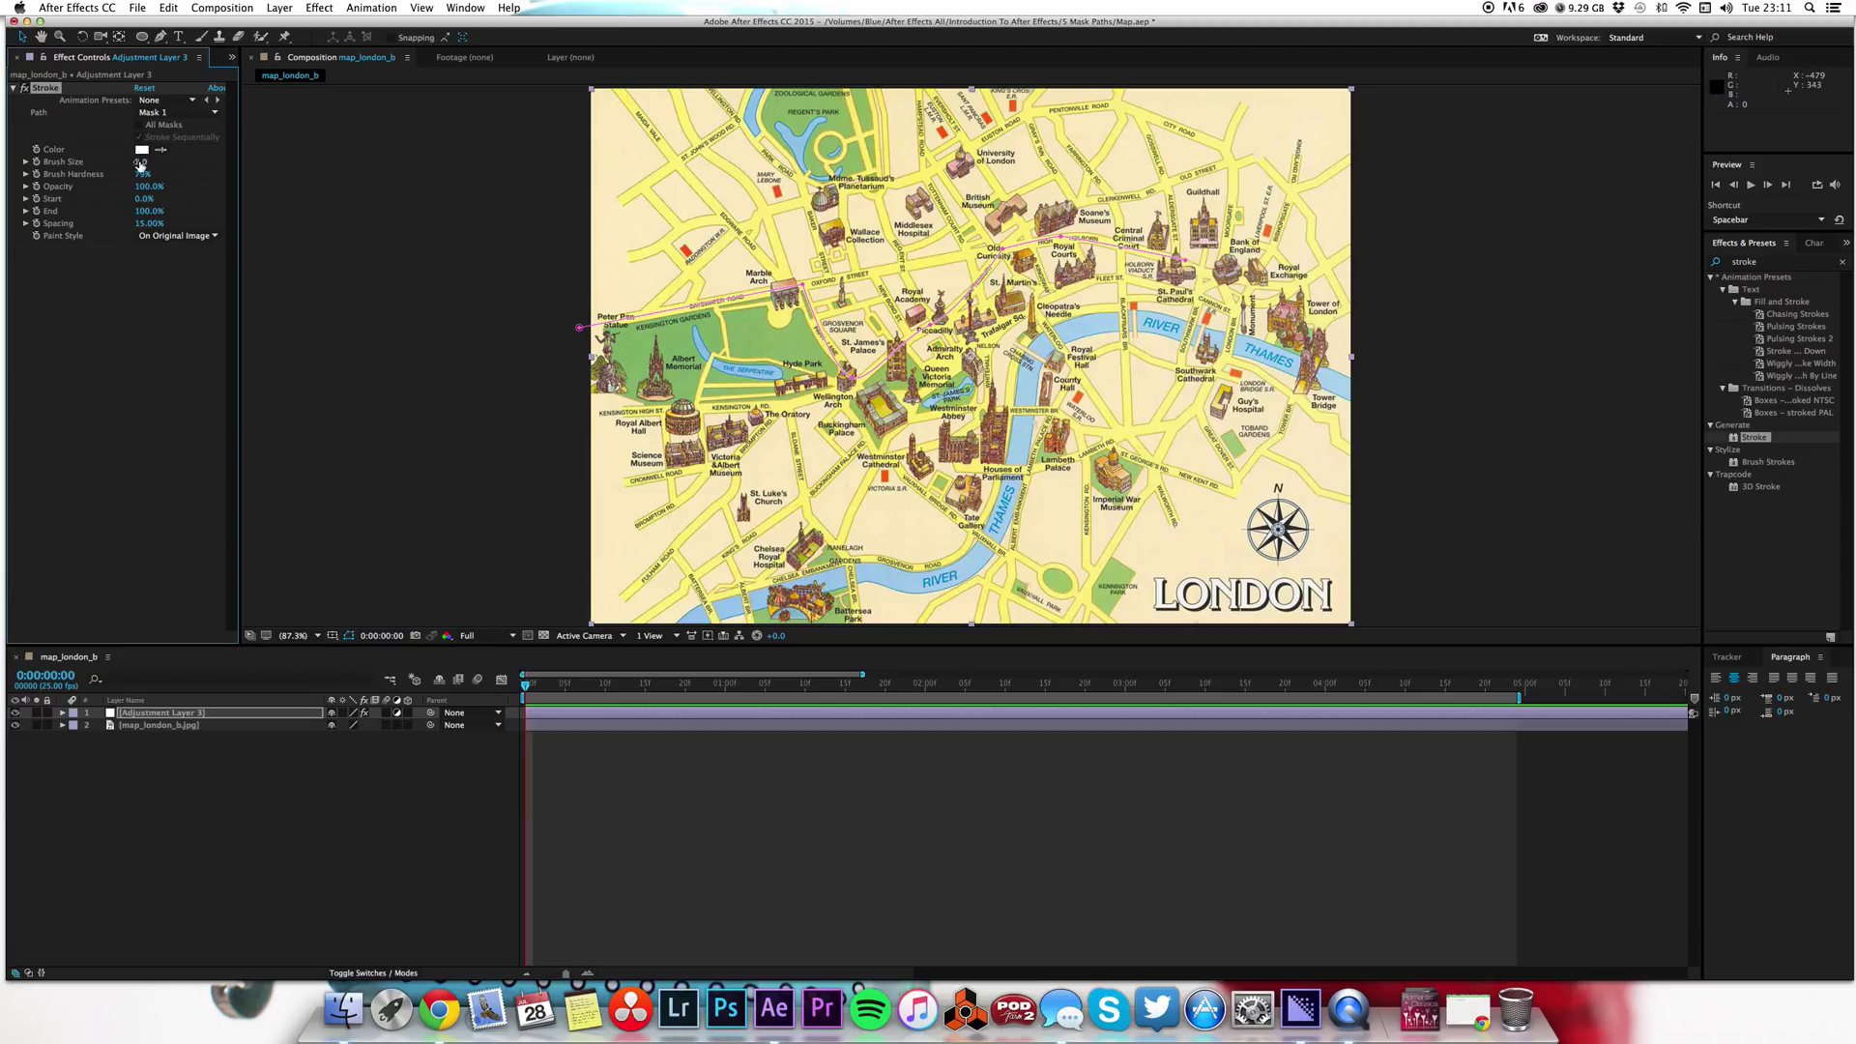
Step: Set the Stroke's Brush Size to 4.4 and its colour to blue 0095C6
{"action": "left_click_drag", "start_coordinate": [140, 165], "coordinate": [158, 162]}
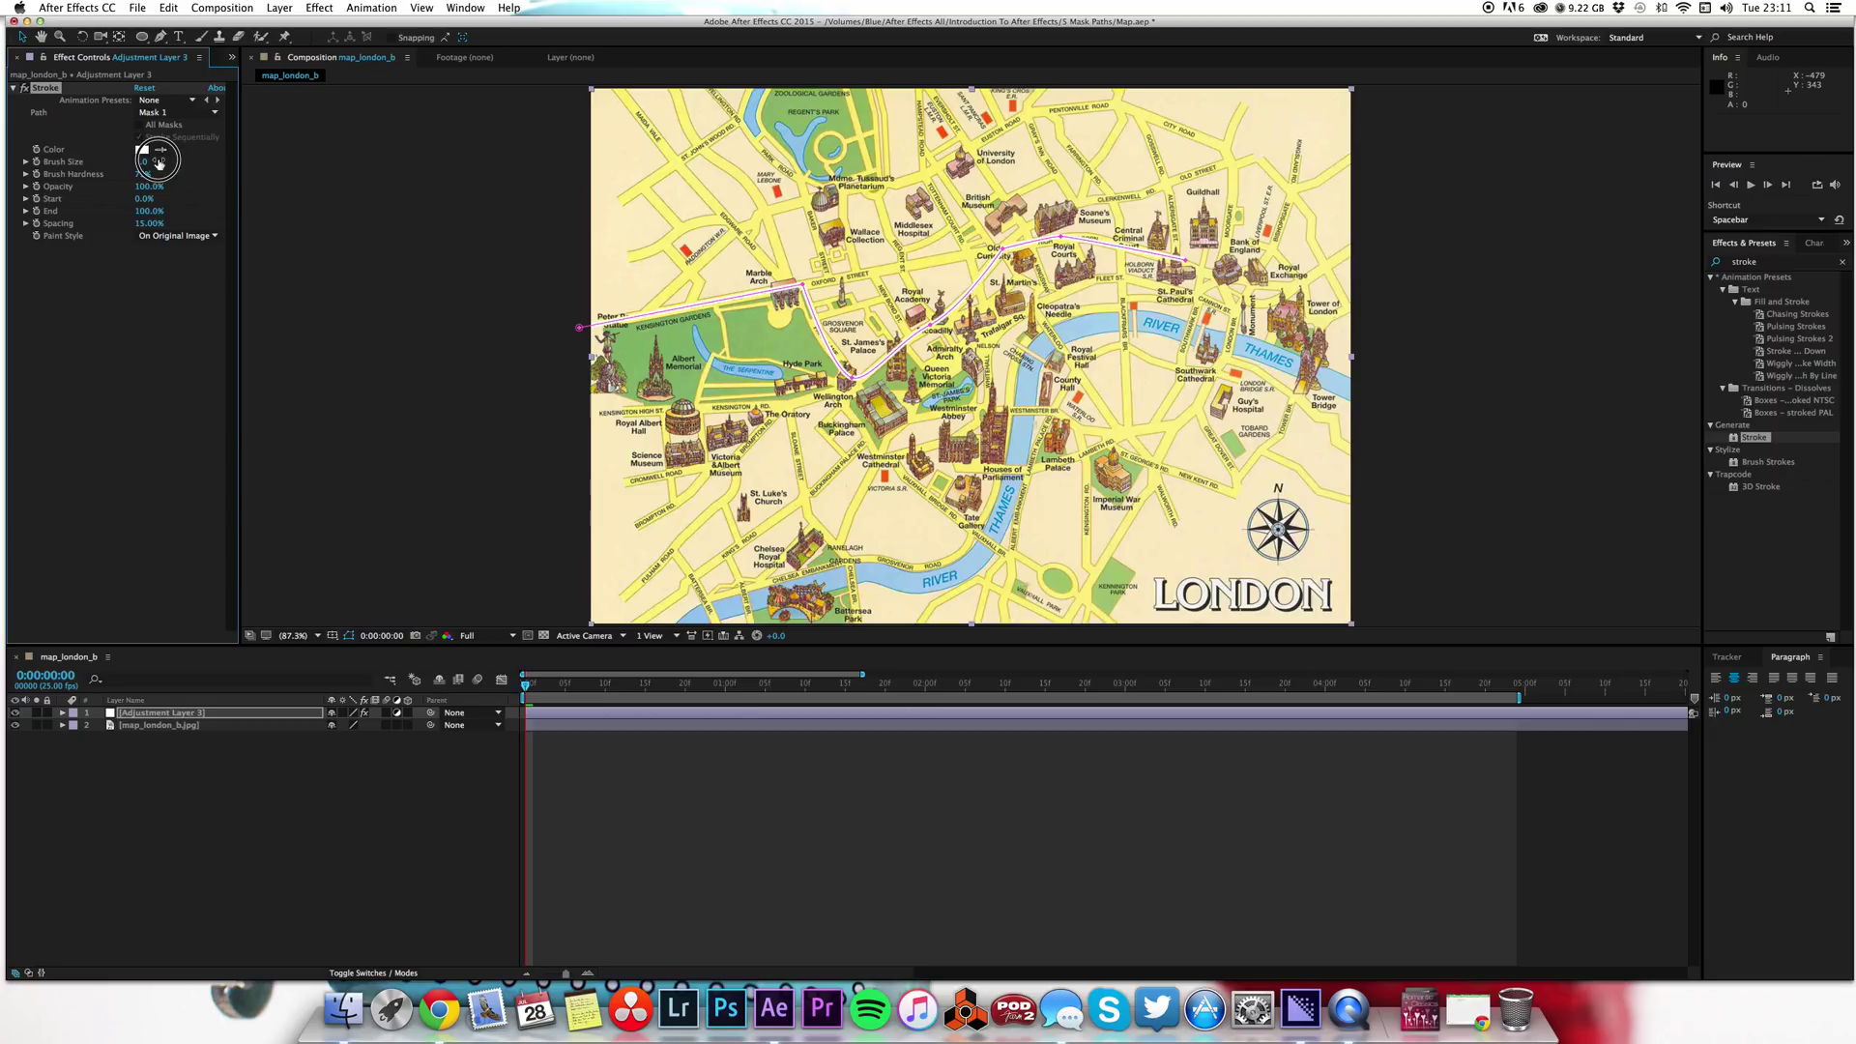
{"action": "left_click", "coordinate": [143, 149]}
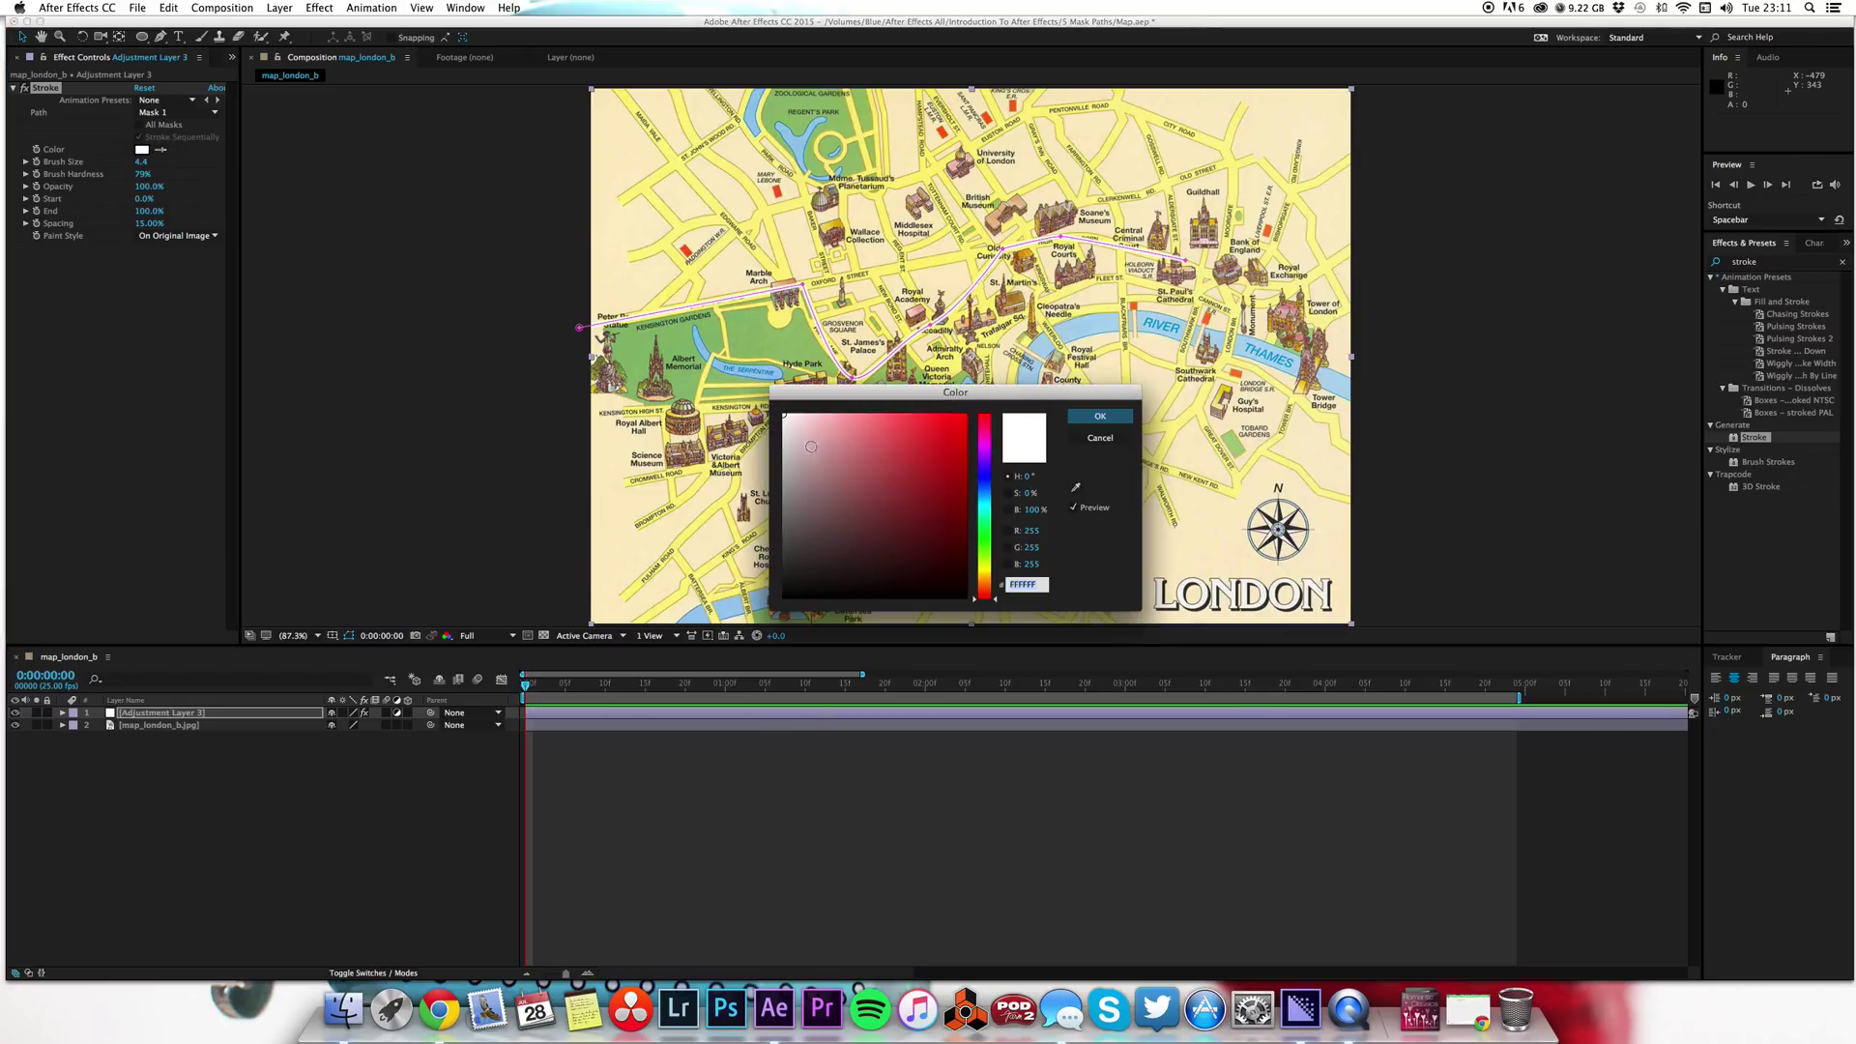
{"action": "left_click", "coordinate": [964, 416]}
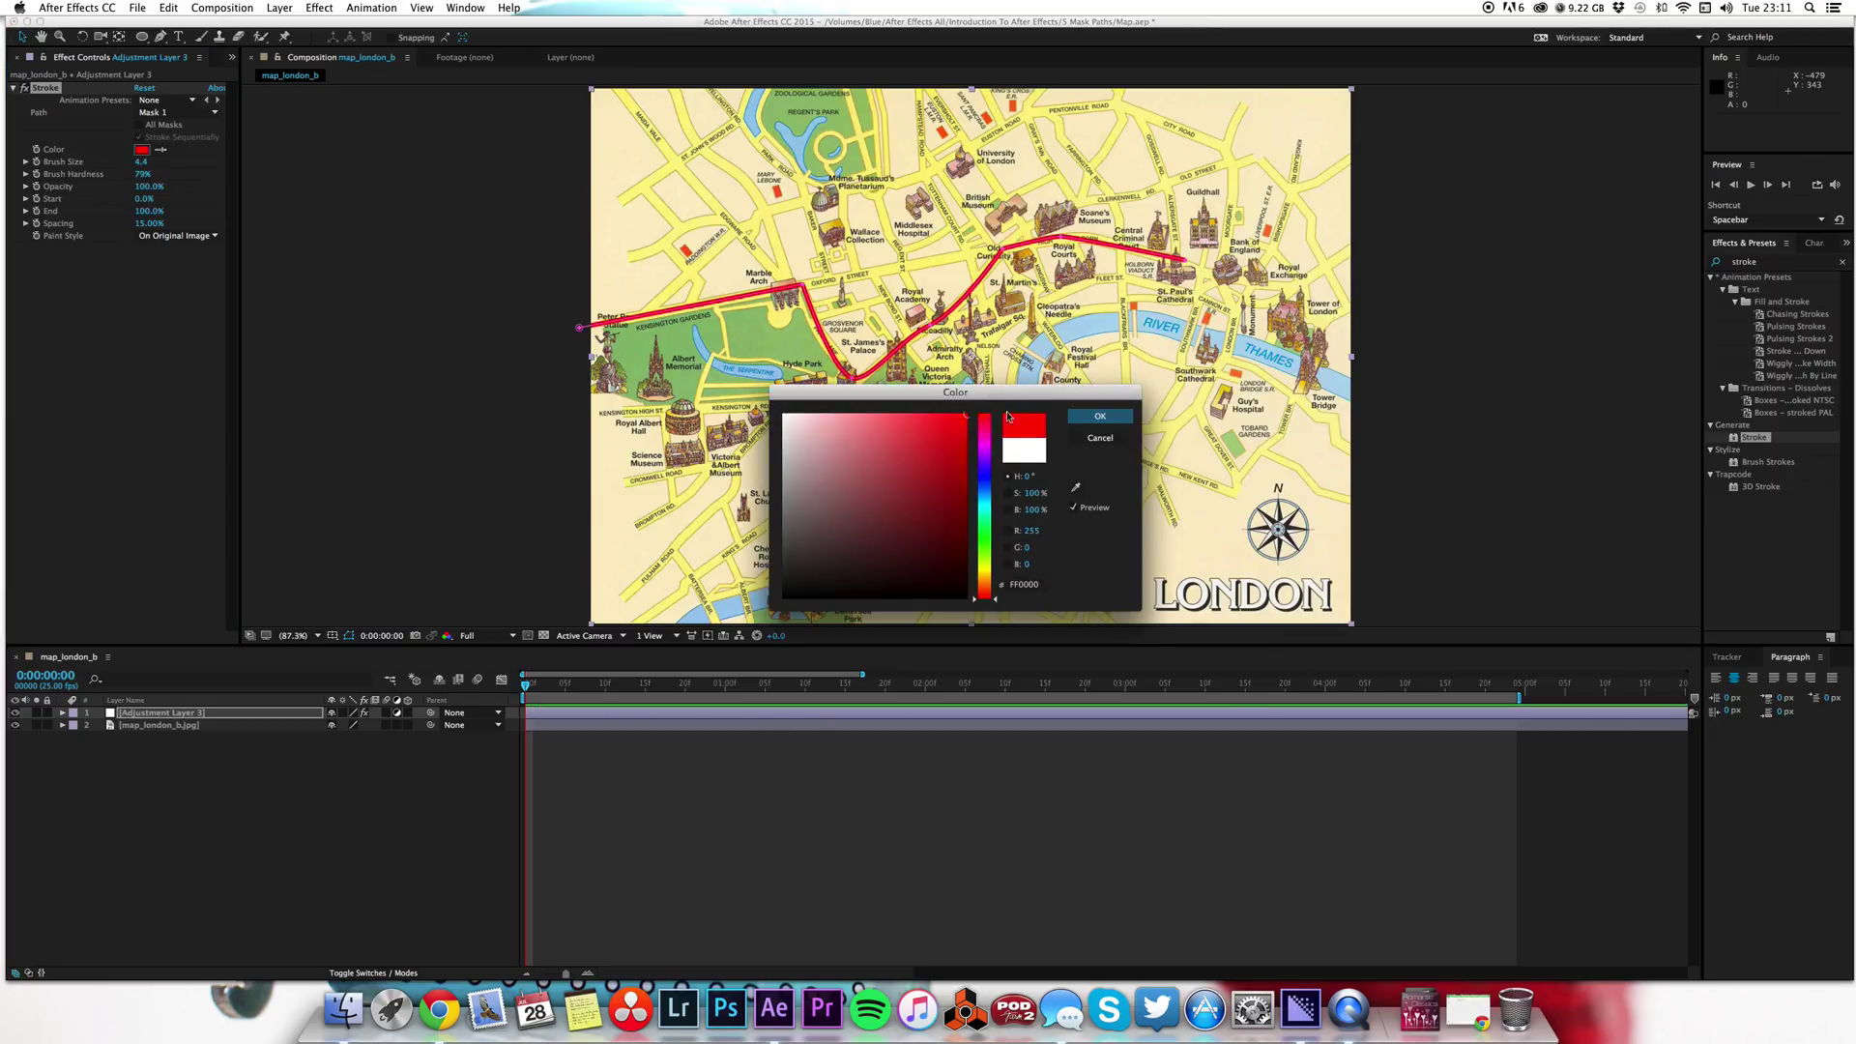
{"action": "left_click_drag", "start_coordinate": [988, 514], "coordinate": [965, 456]}
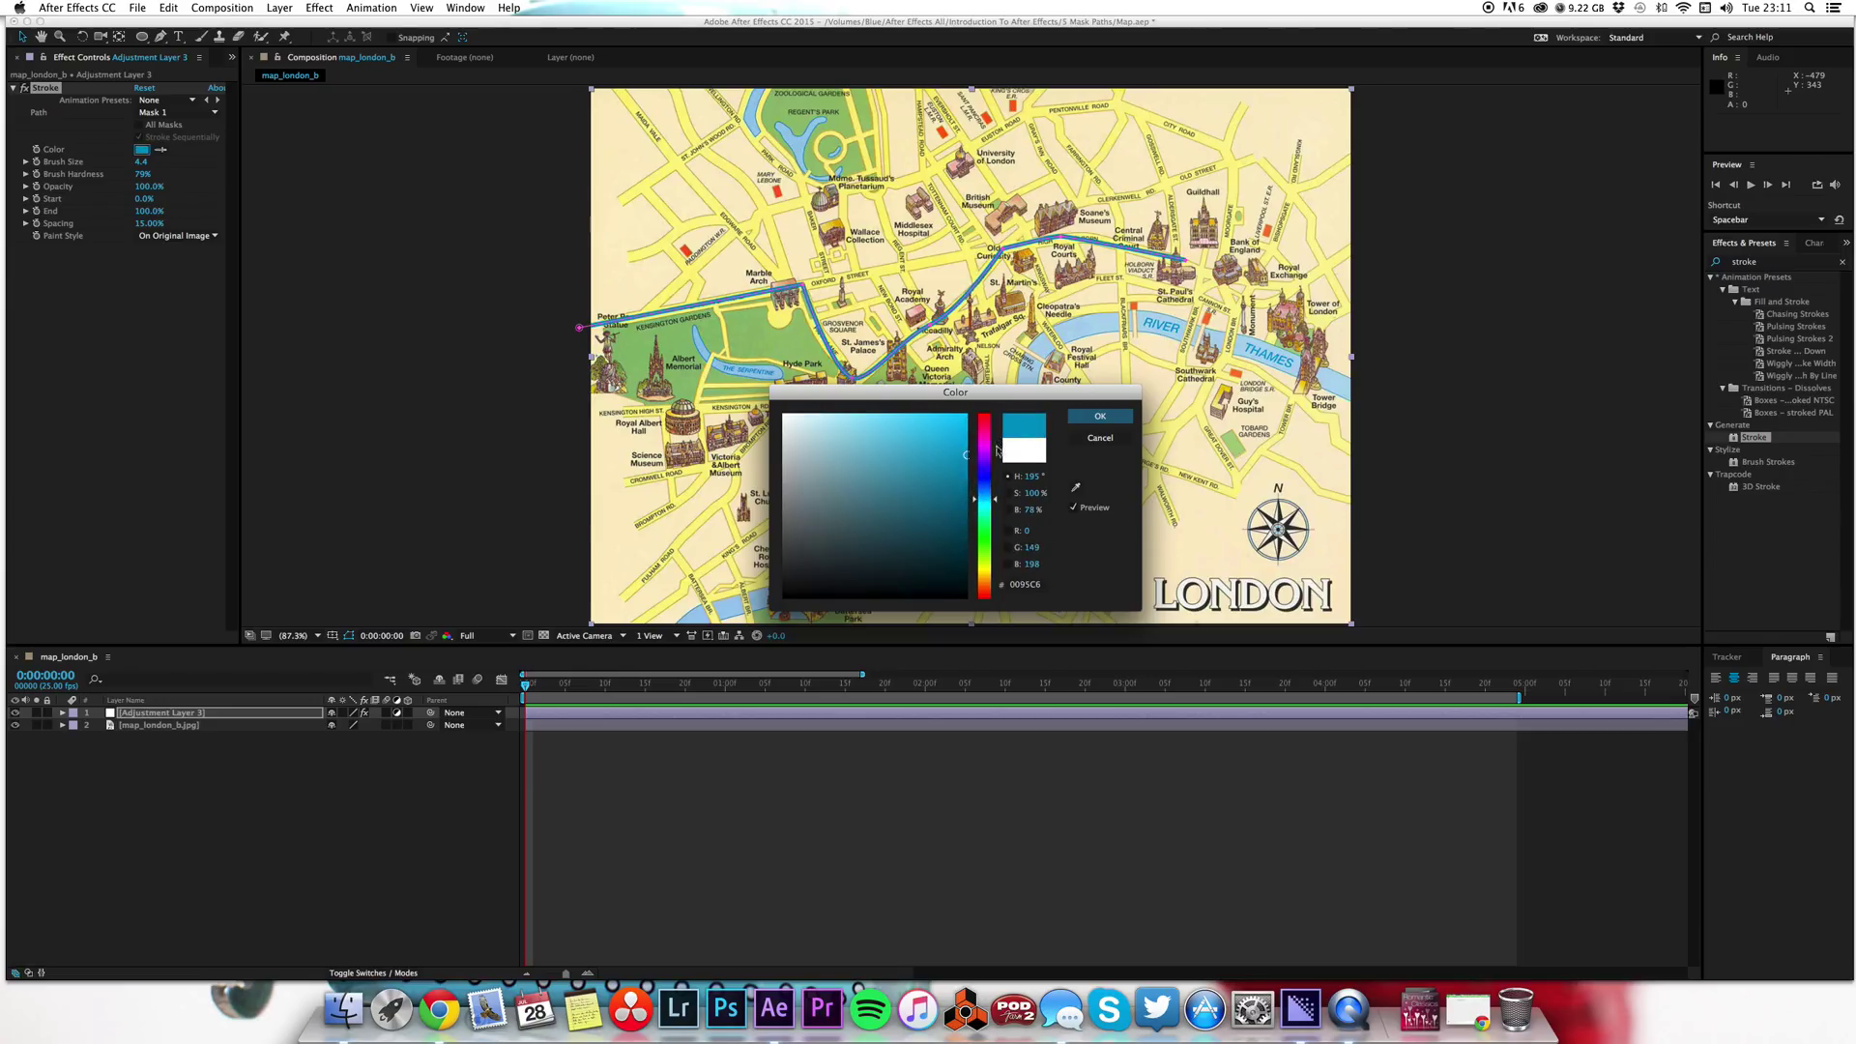
{"action": "left_click", "coordinate": [1099, 416]}
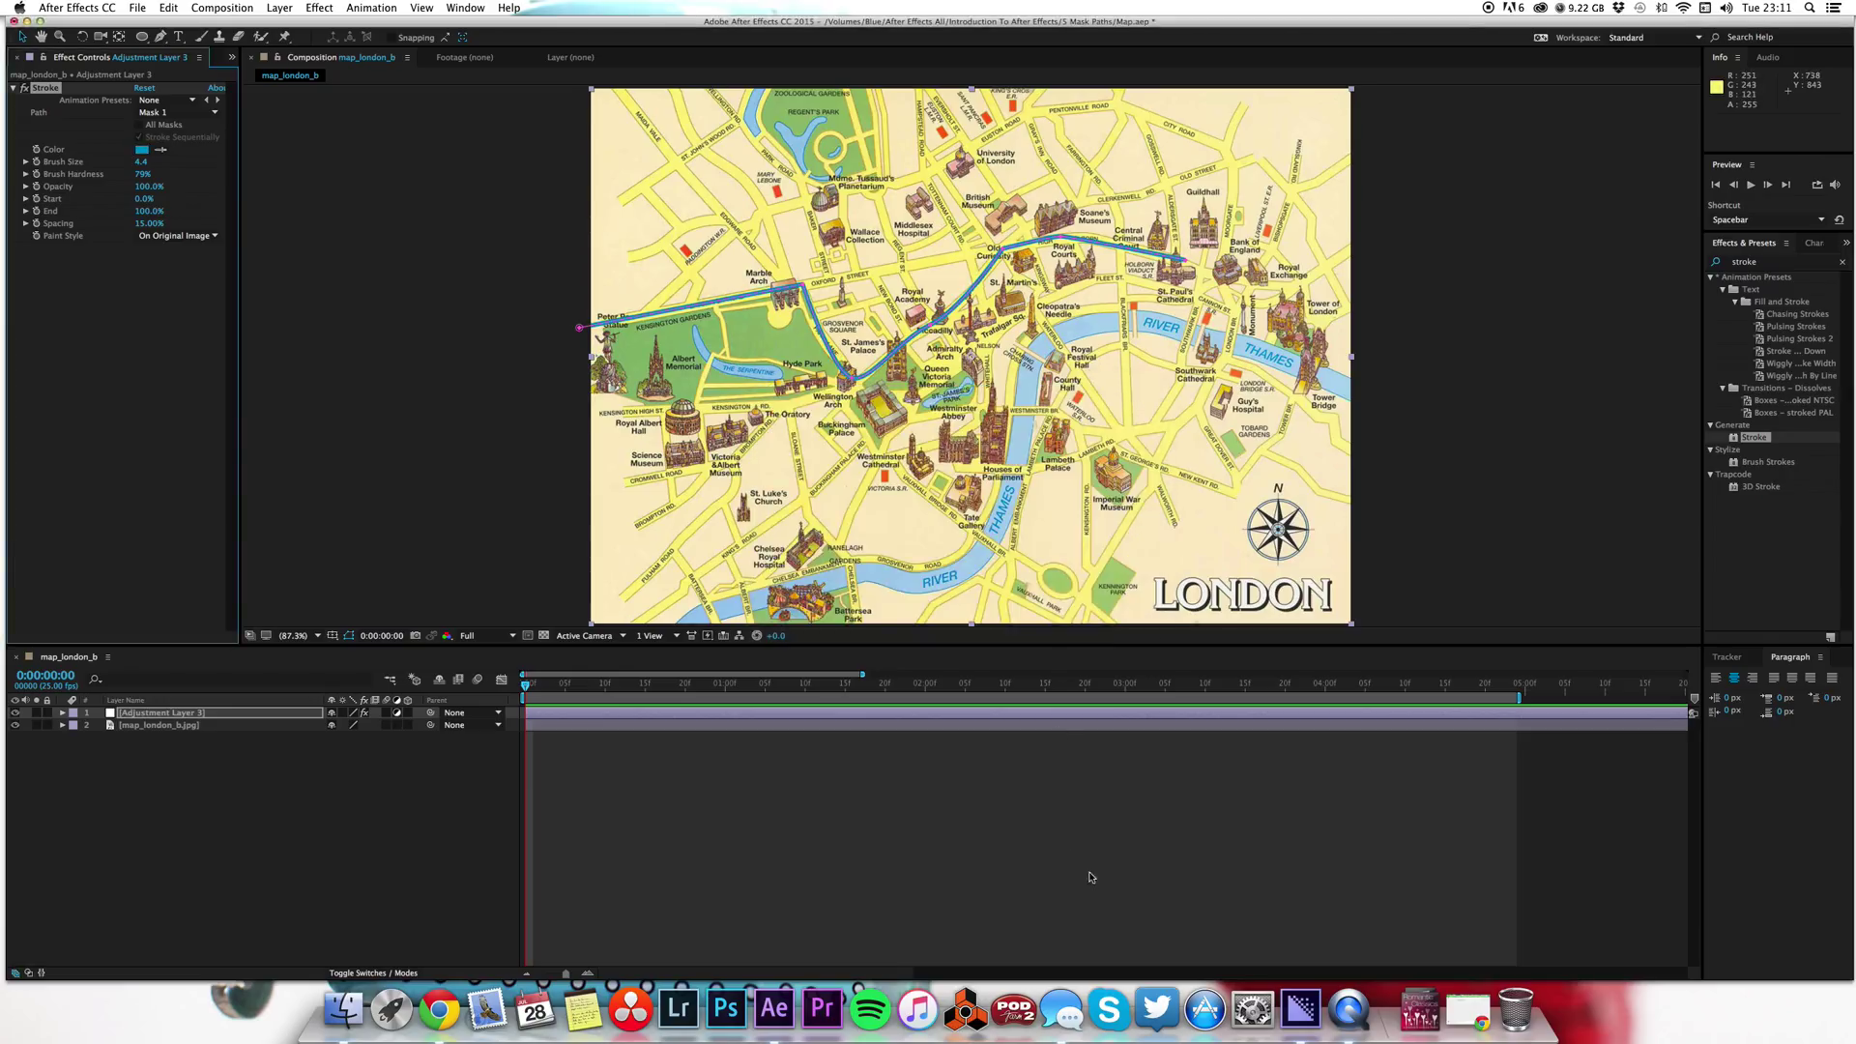
{"action": "left_click", "coordinate": [807, 365]}
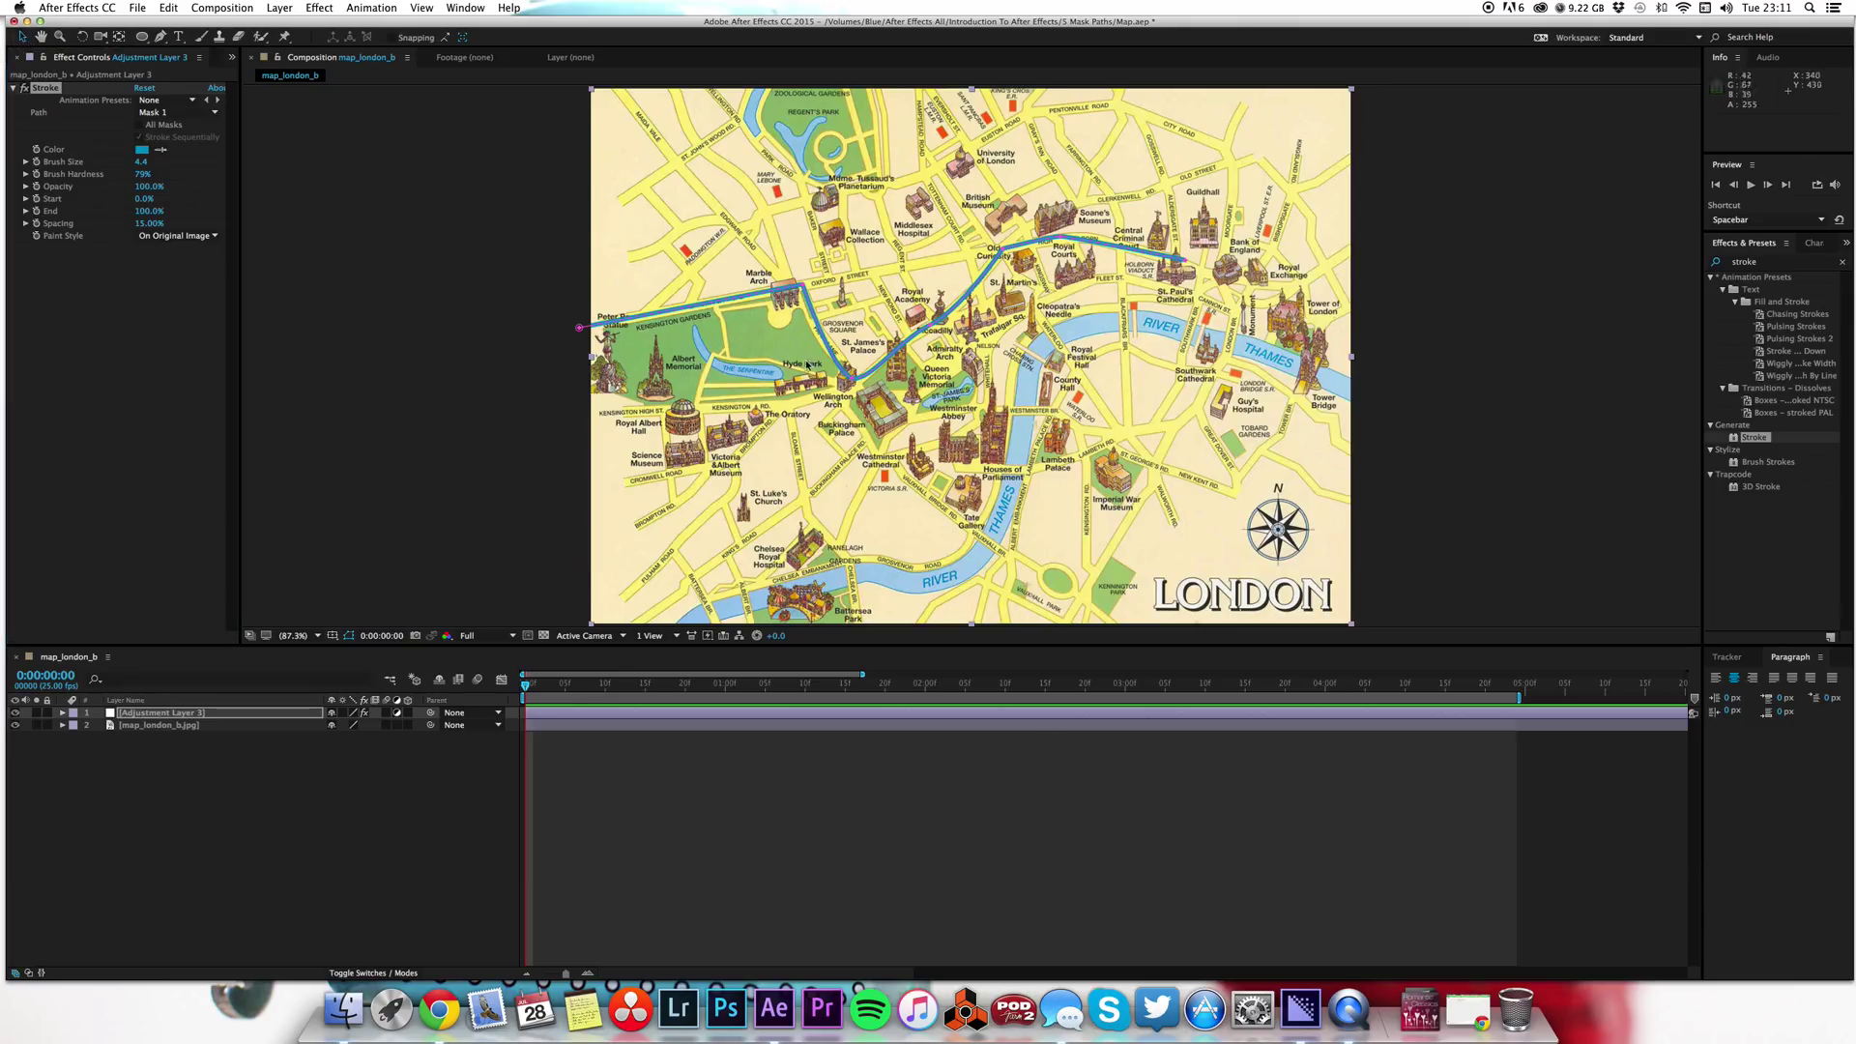
Step: Drag Mask 1's vertex near Hyde Park to follow the roads, then check at frame 22
{"action": "left_click", "coordinate": [841, 375]}
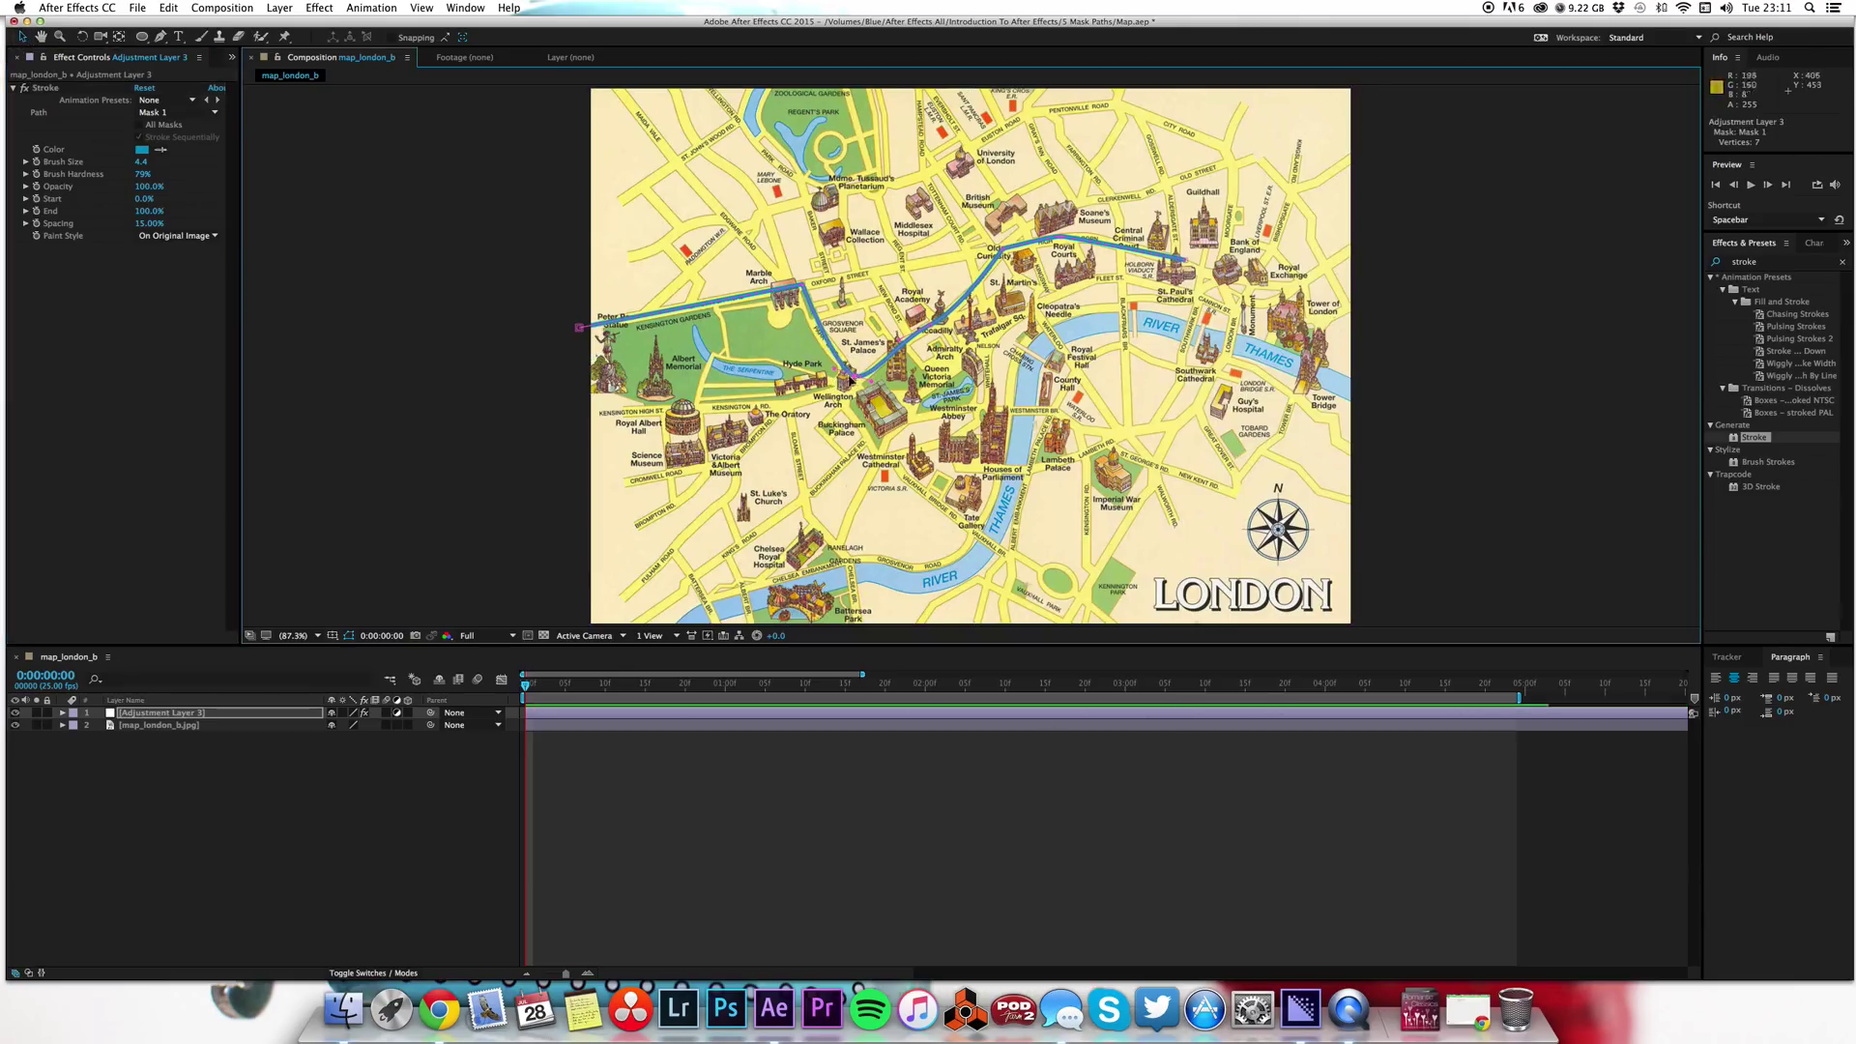
{"action": "left_click_drag", "start_coordinate": [848, 380], "coordinate": [933, 326]}
{"action": "left_click", "coordinate": [899, 338]}
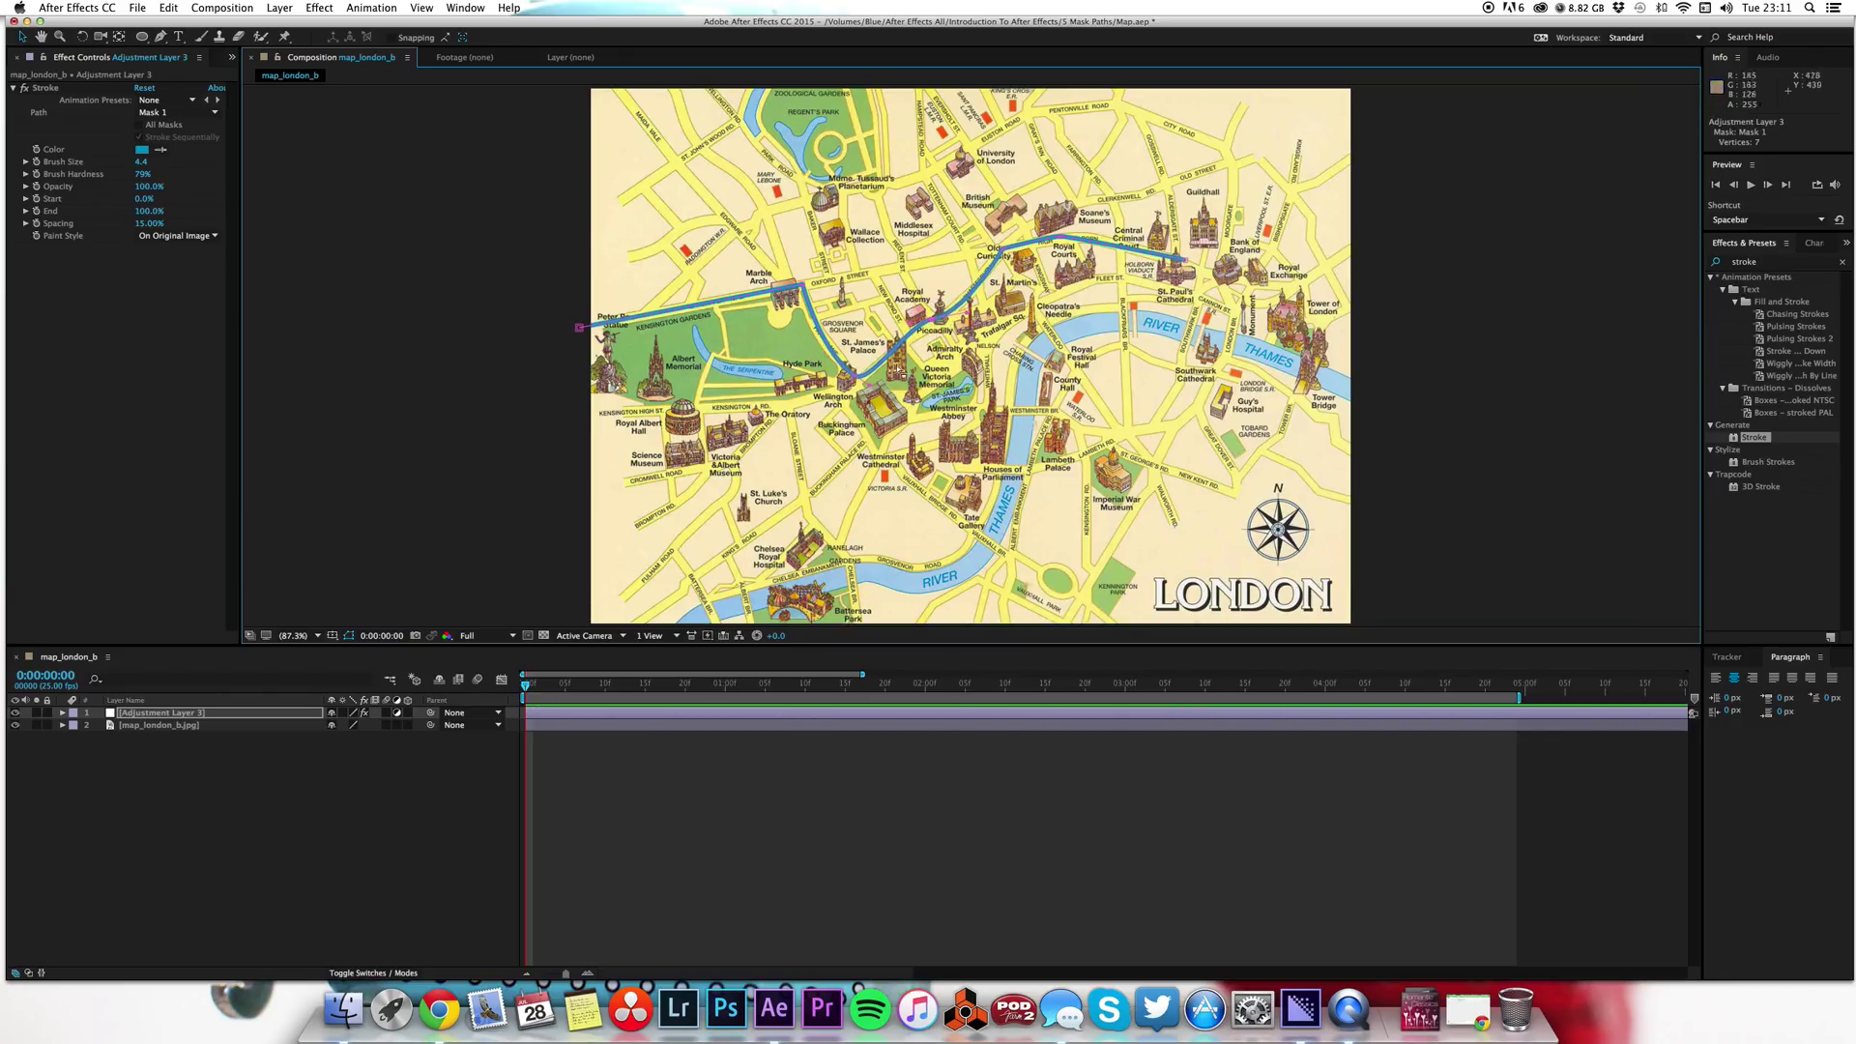
{"action": "left_click", "coordinate": [899, 813]}
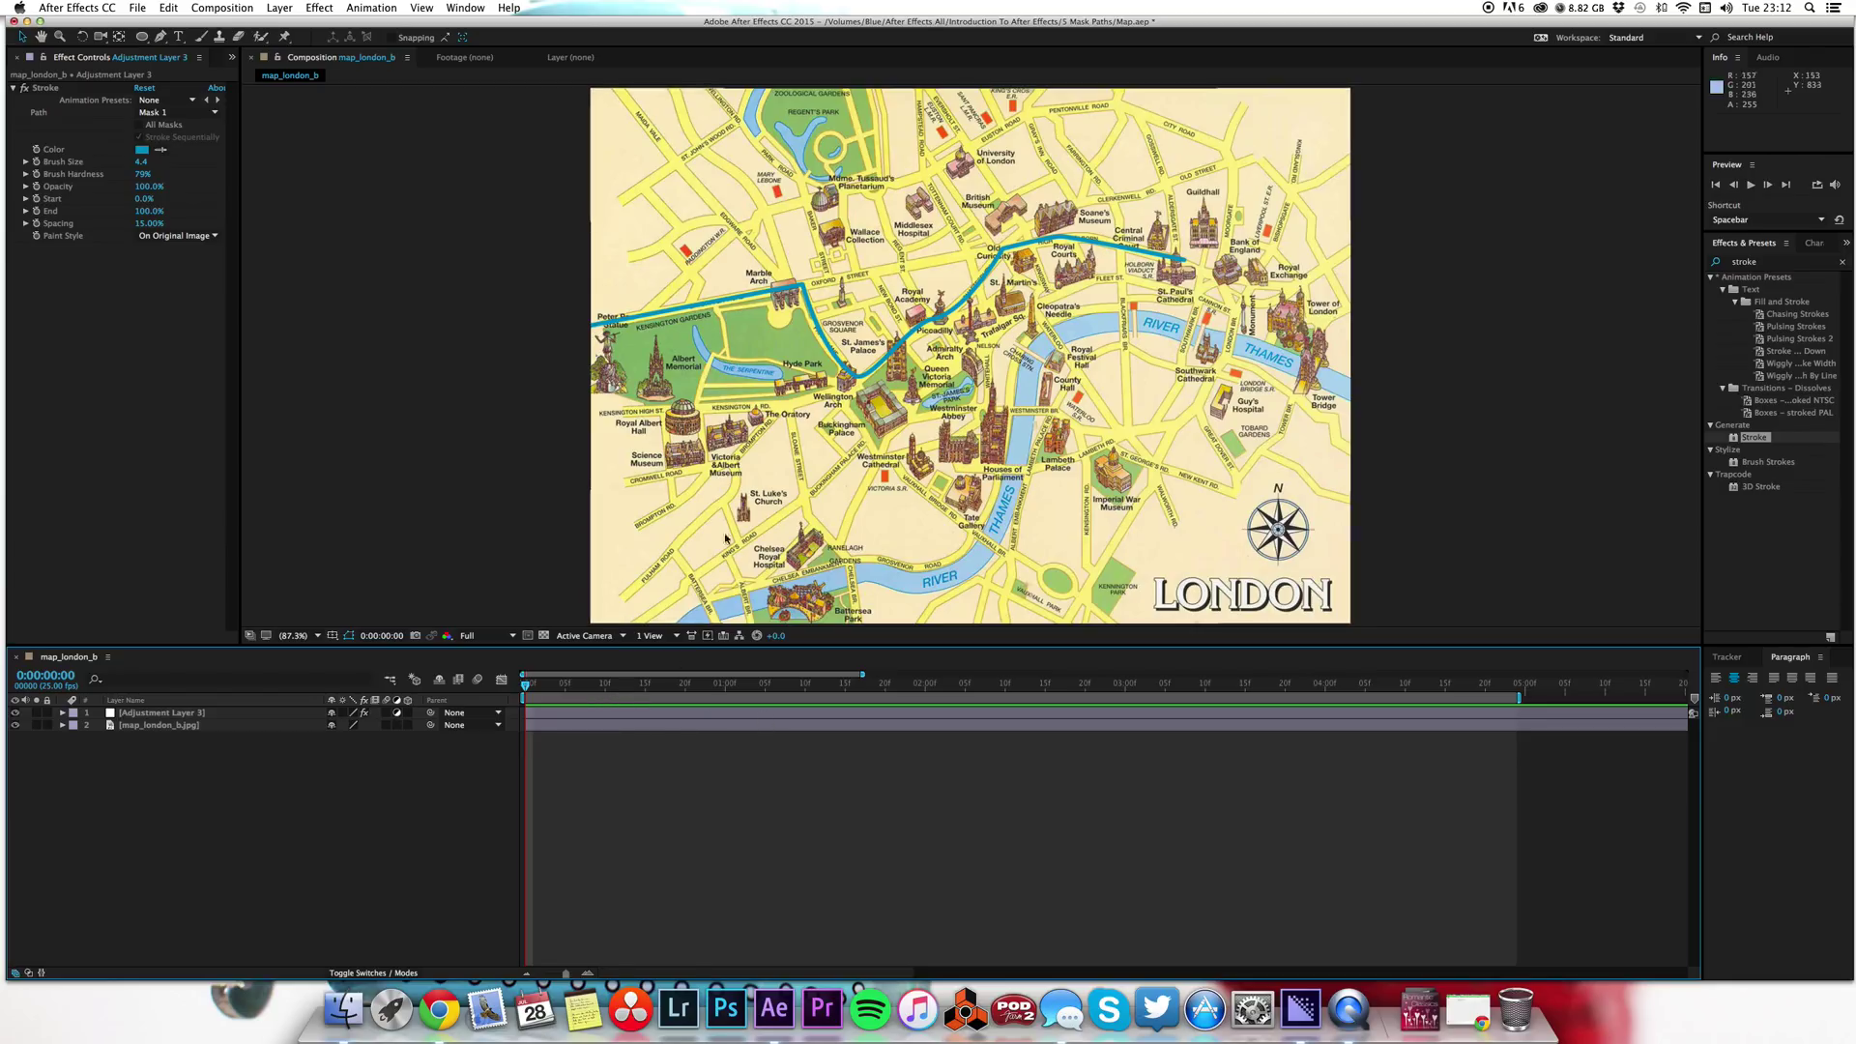
{"action": "left_click_drag", "start_coordinate": [648, 685], "coordinate": [522, 686]}
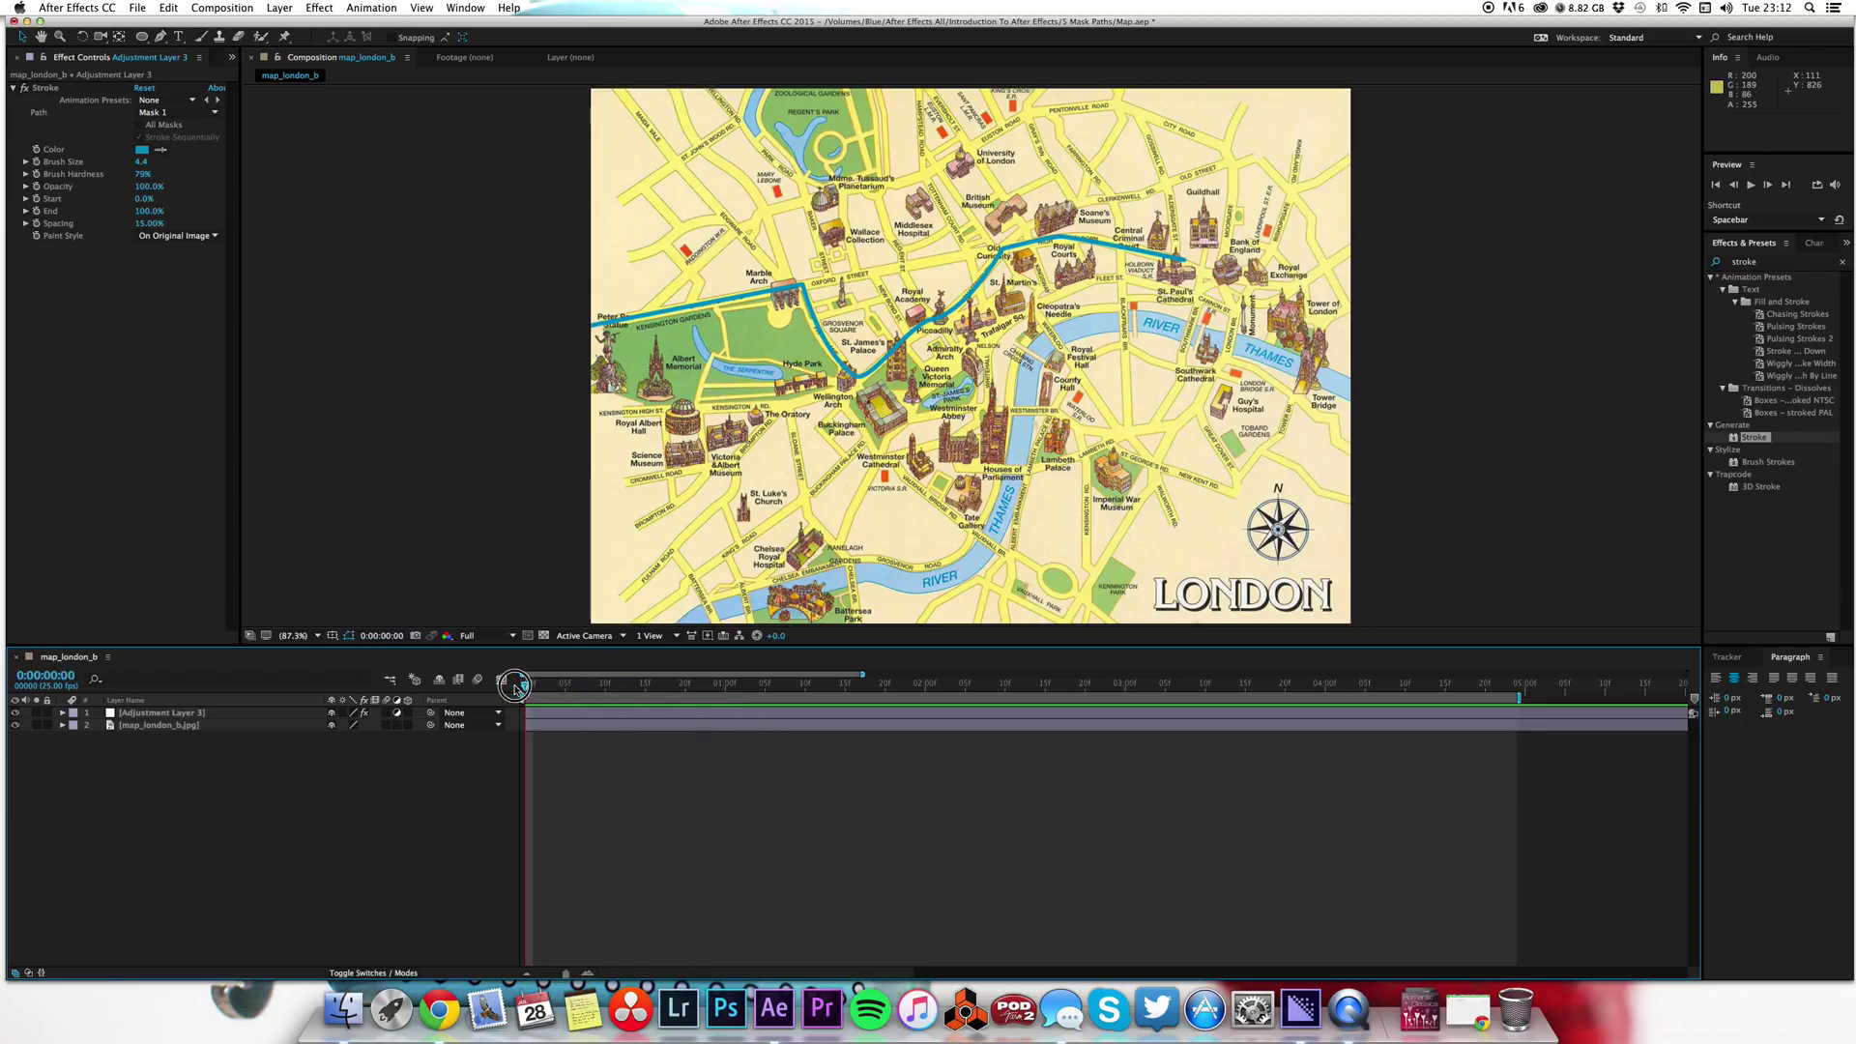
{"action": "left_click", "coordinate": [845, 712]}
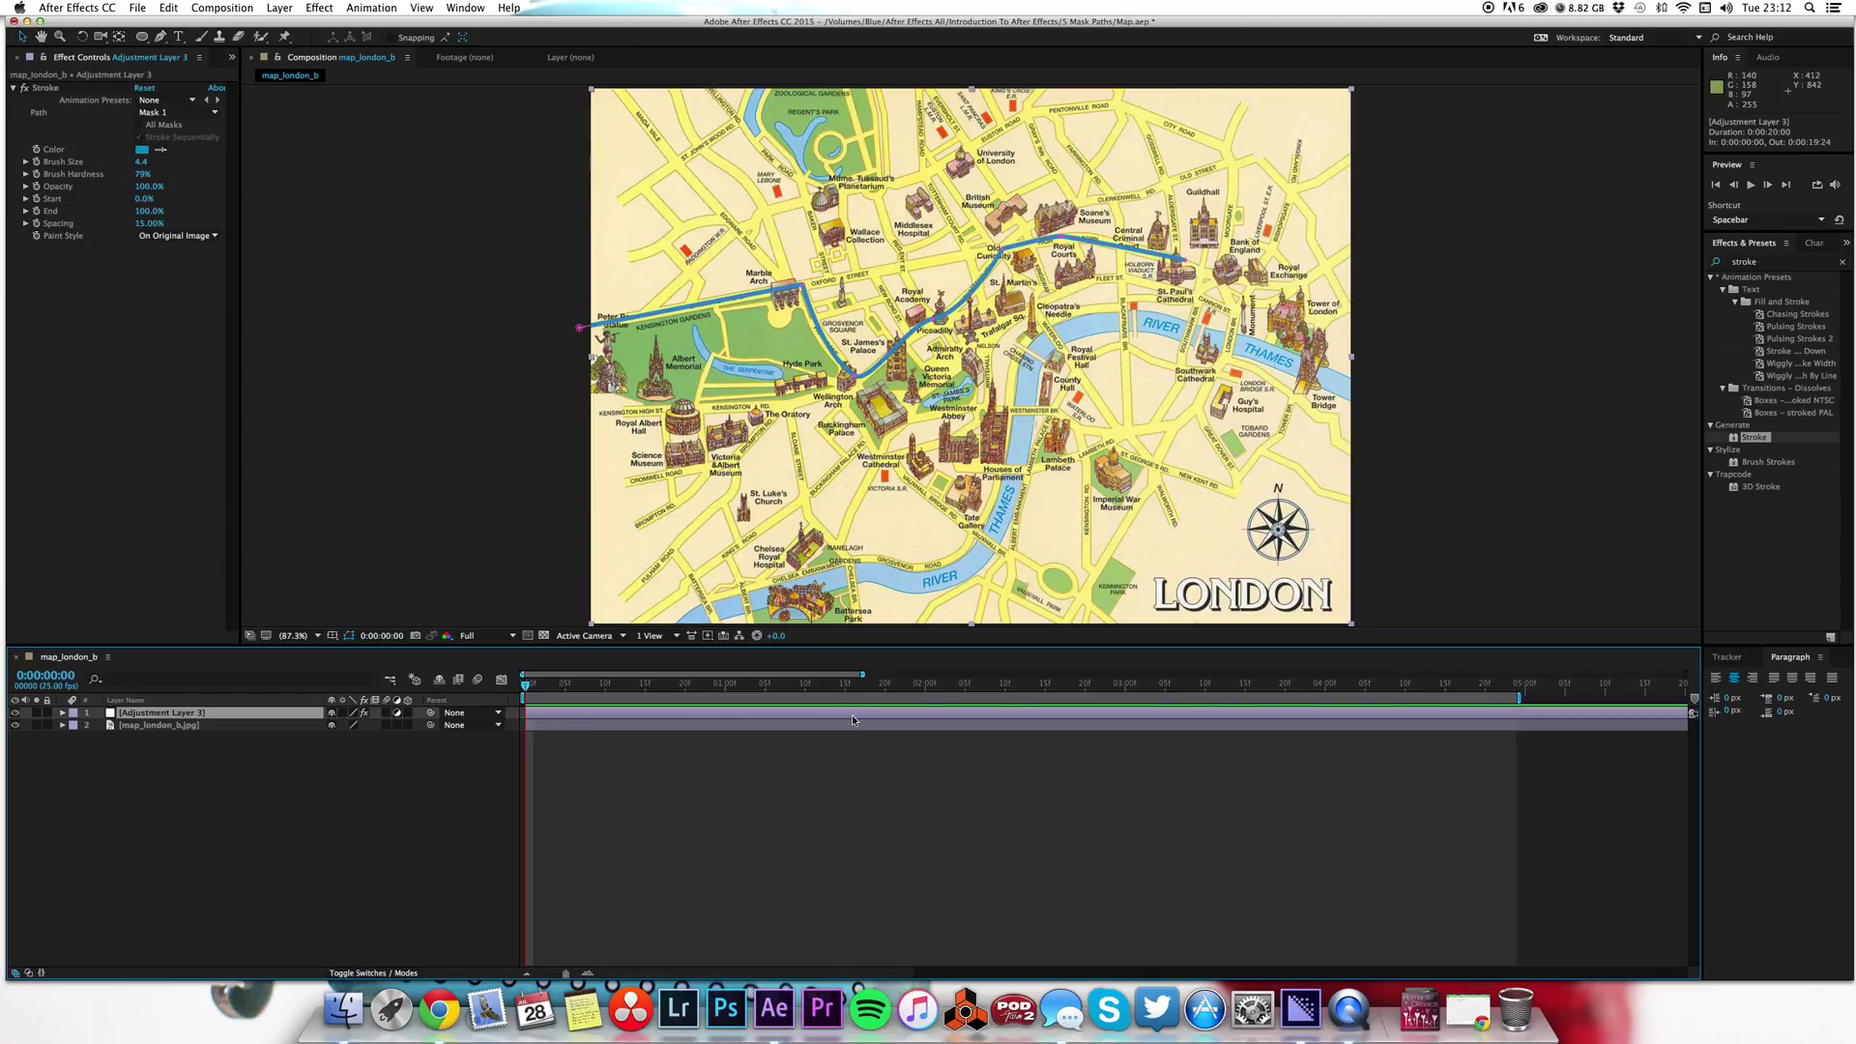
Step: Keyframe Stroke End at 100% at 0:00:04:24 and 0% at 0:00:00:00, then preview
{"action": "left_click_drag", "start_coordinate": [757, 688], "coordinate": [1516, 687]}
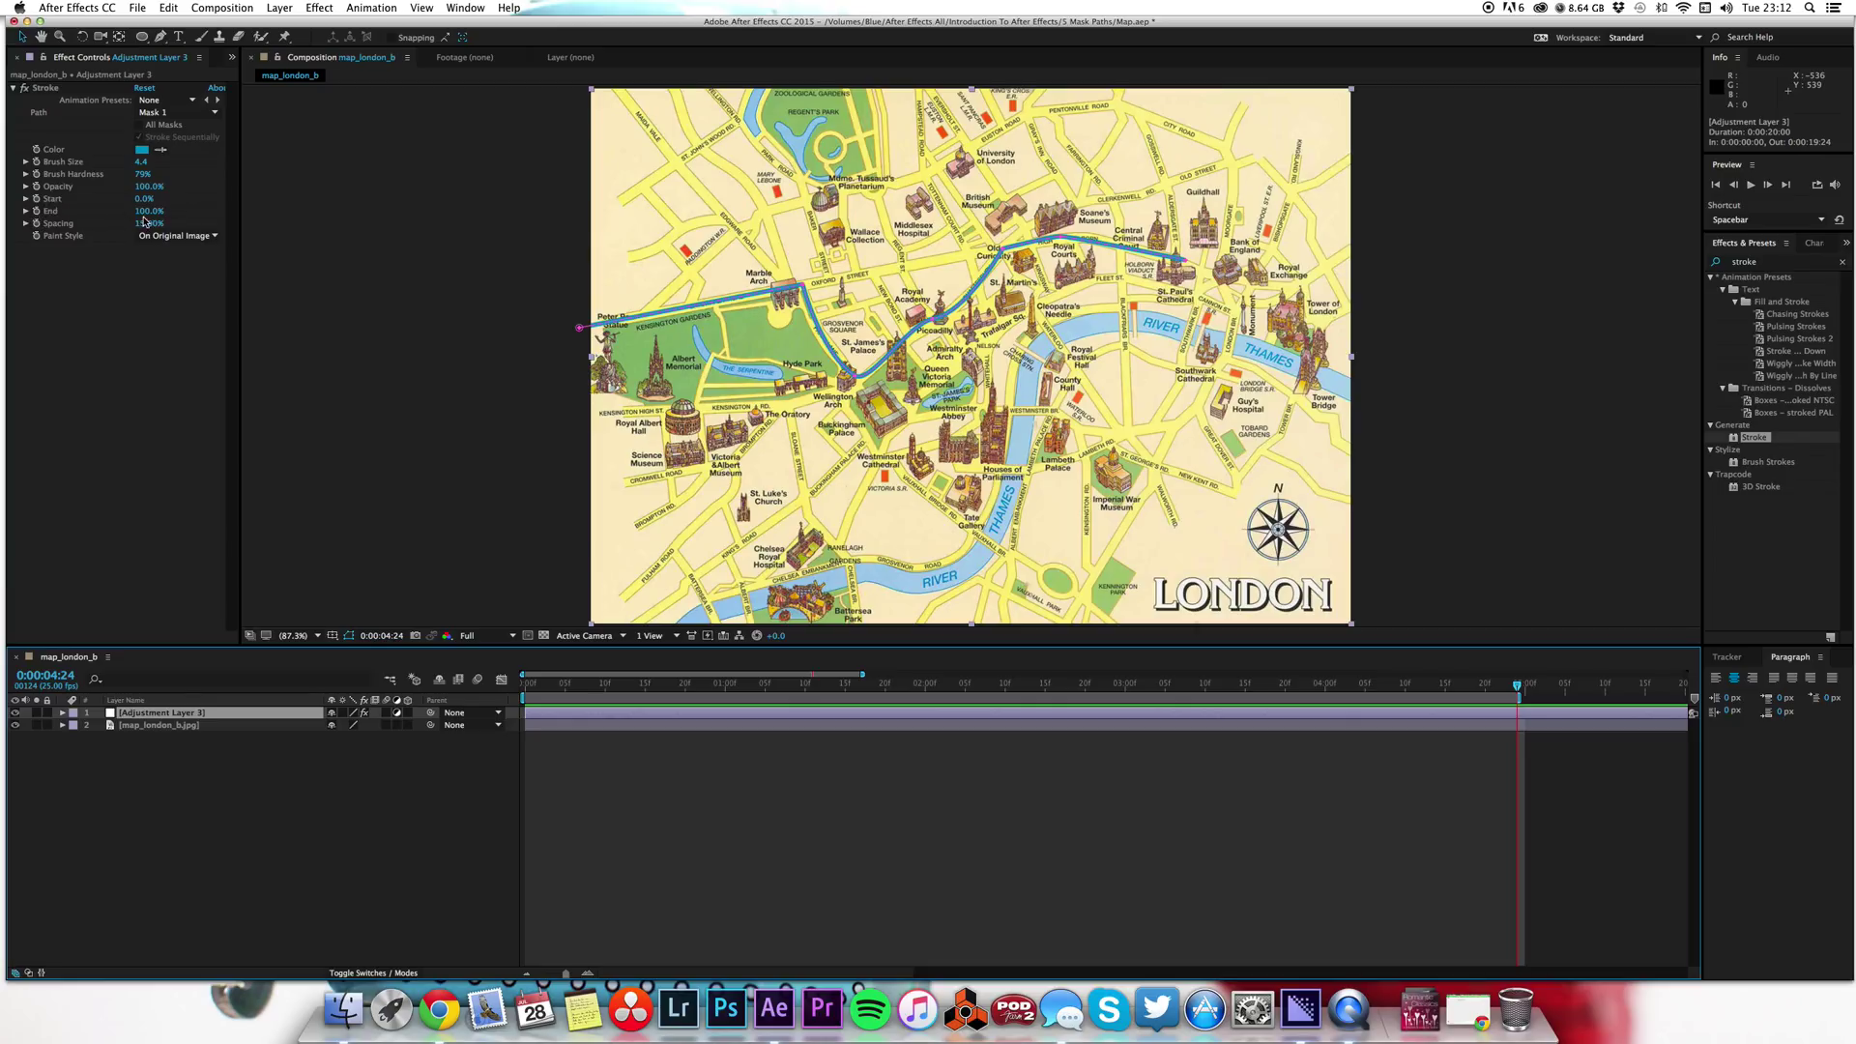
{"action": "left_click", "coordinate": [36, 211]}
{"action": "left_click_drag", "start_coordinate": [578, 687], "coordinate": [502, 681]}
{"action": "left_click", "coordinate": [147, 212]}
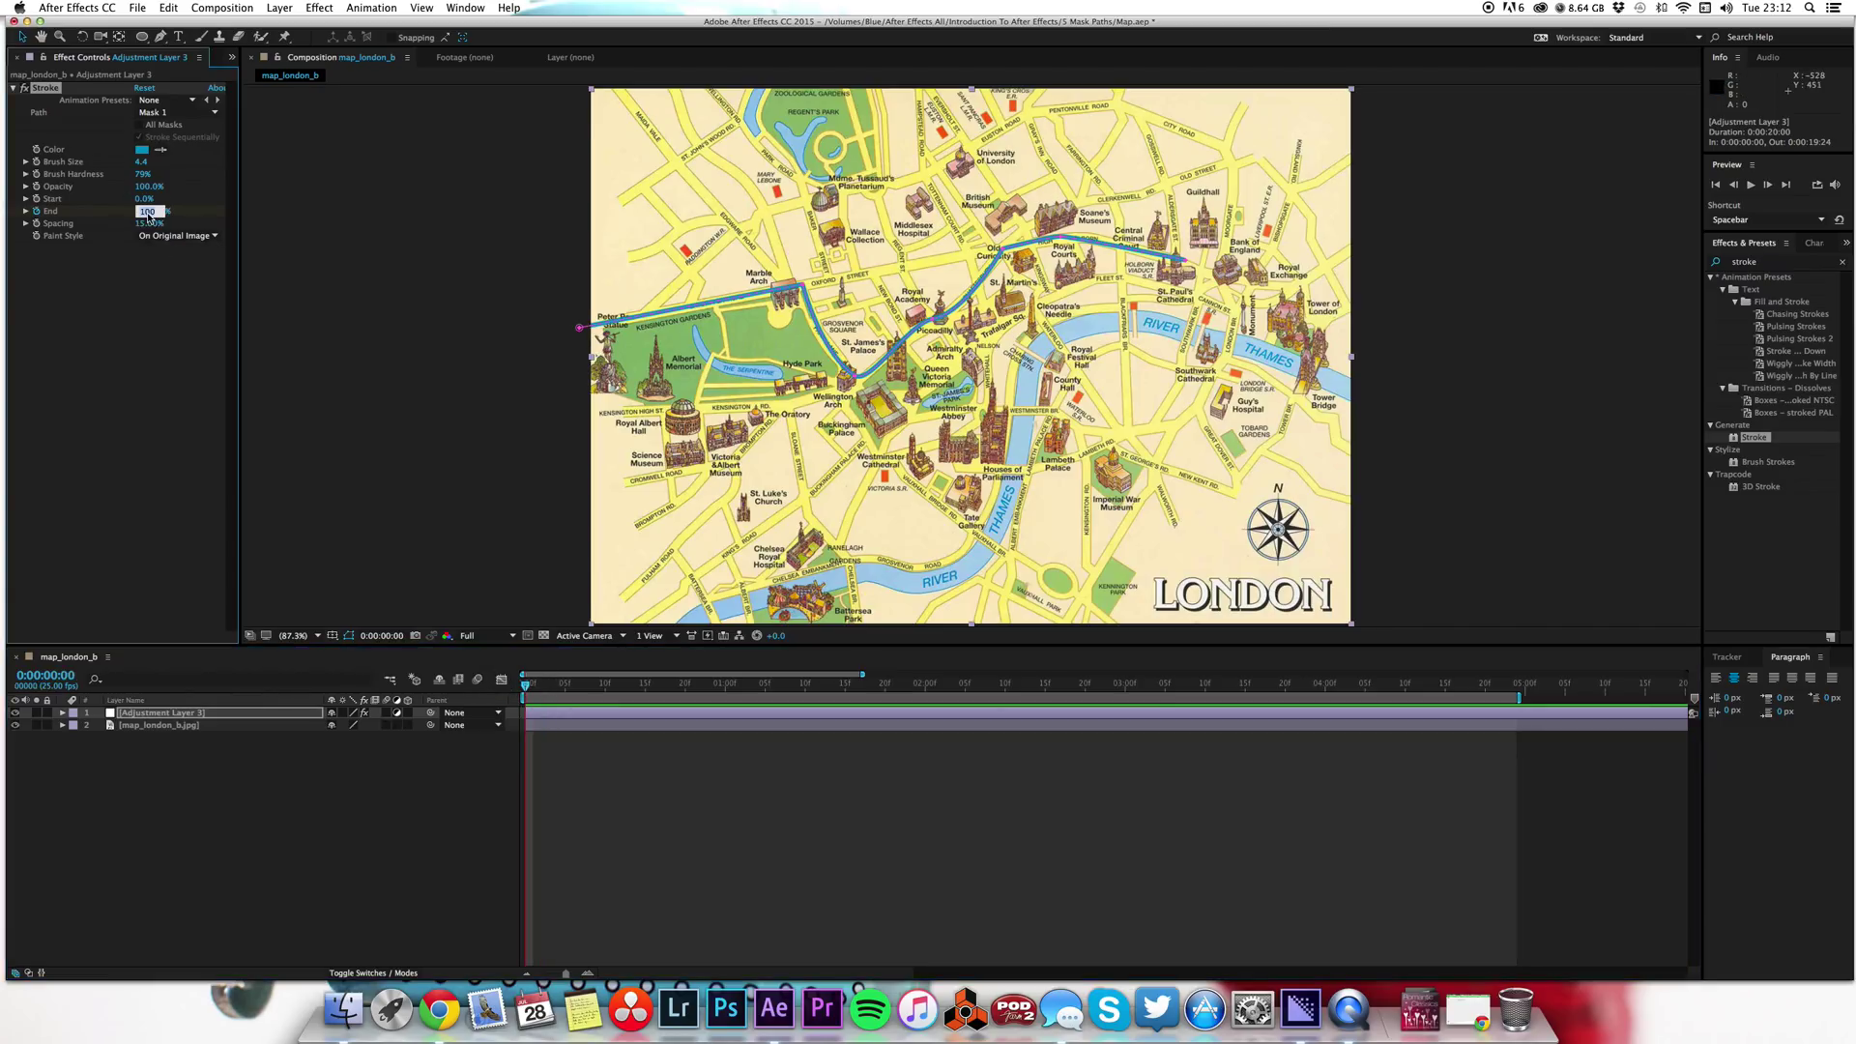
{"action": "type", "text": "0"}
{"action": "key", "text": "Return"}
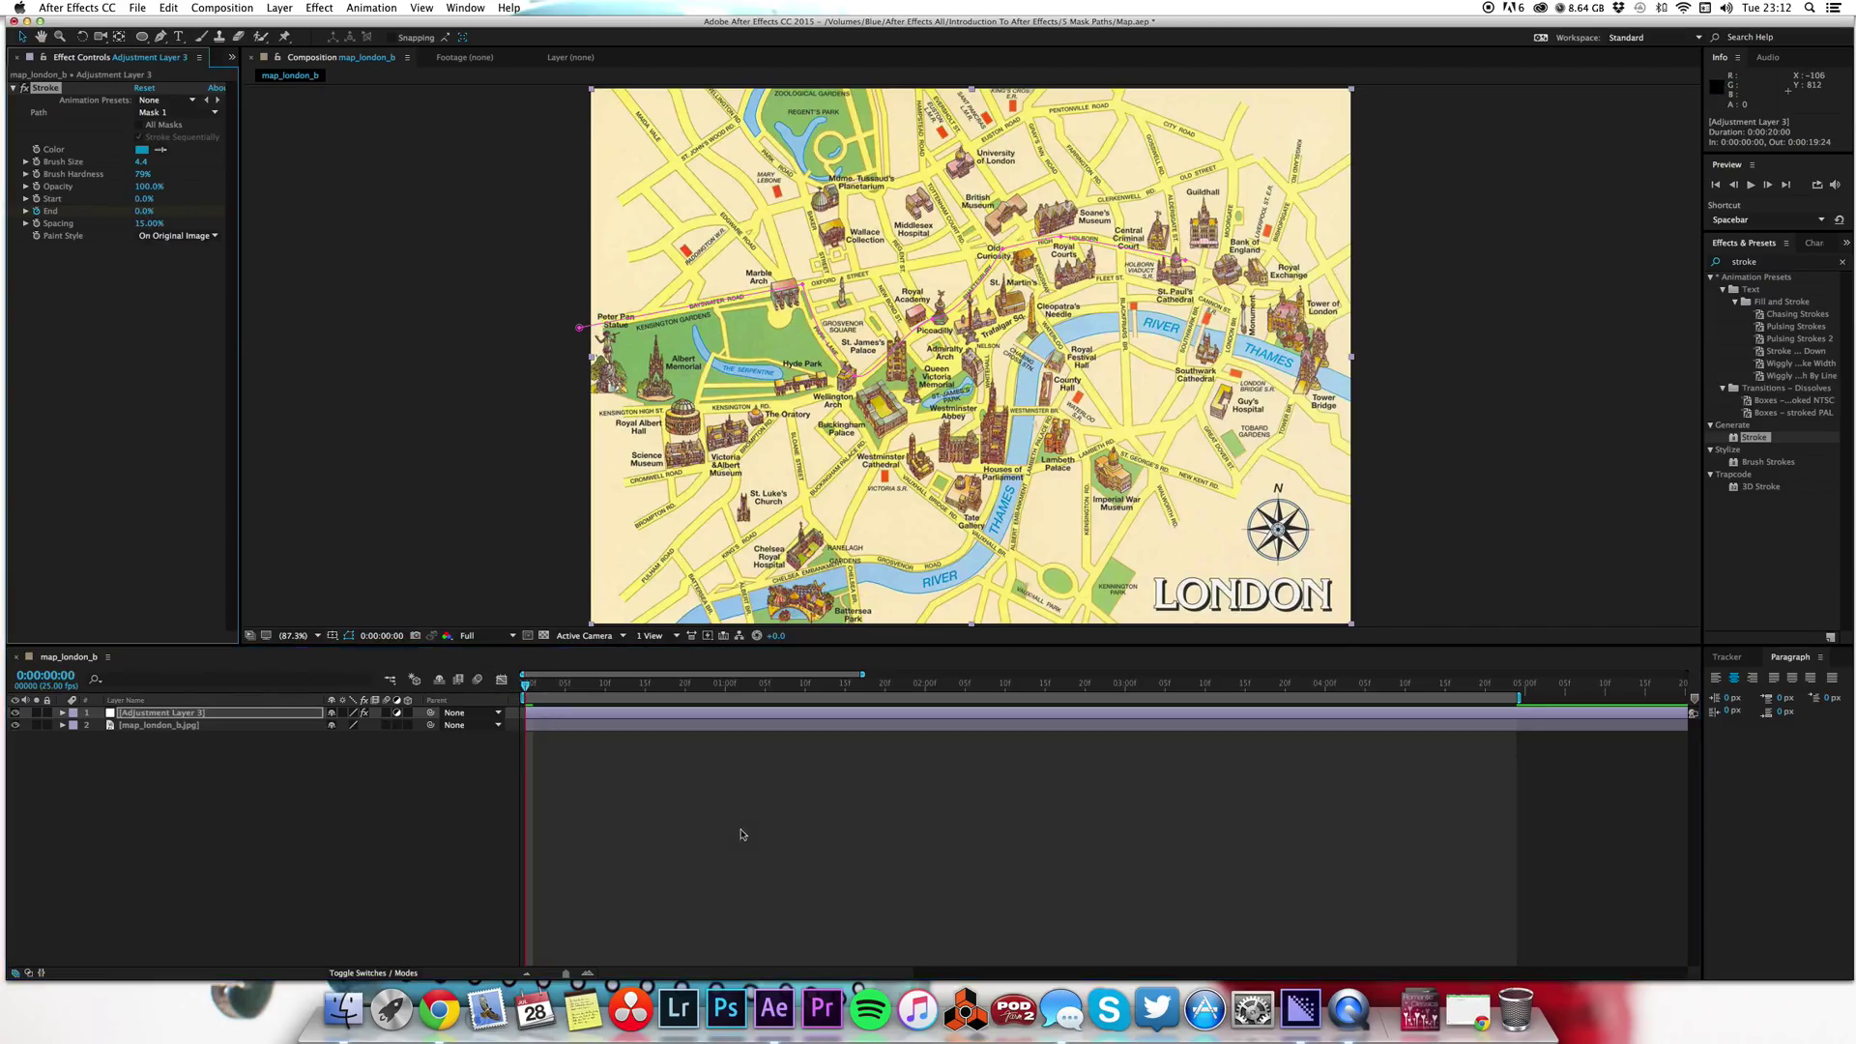
{"action": "left_click", "coordinate": [752, 851]}
{"action": "key", "text": "space"}
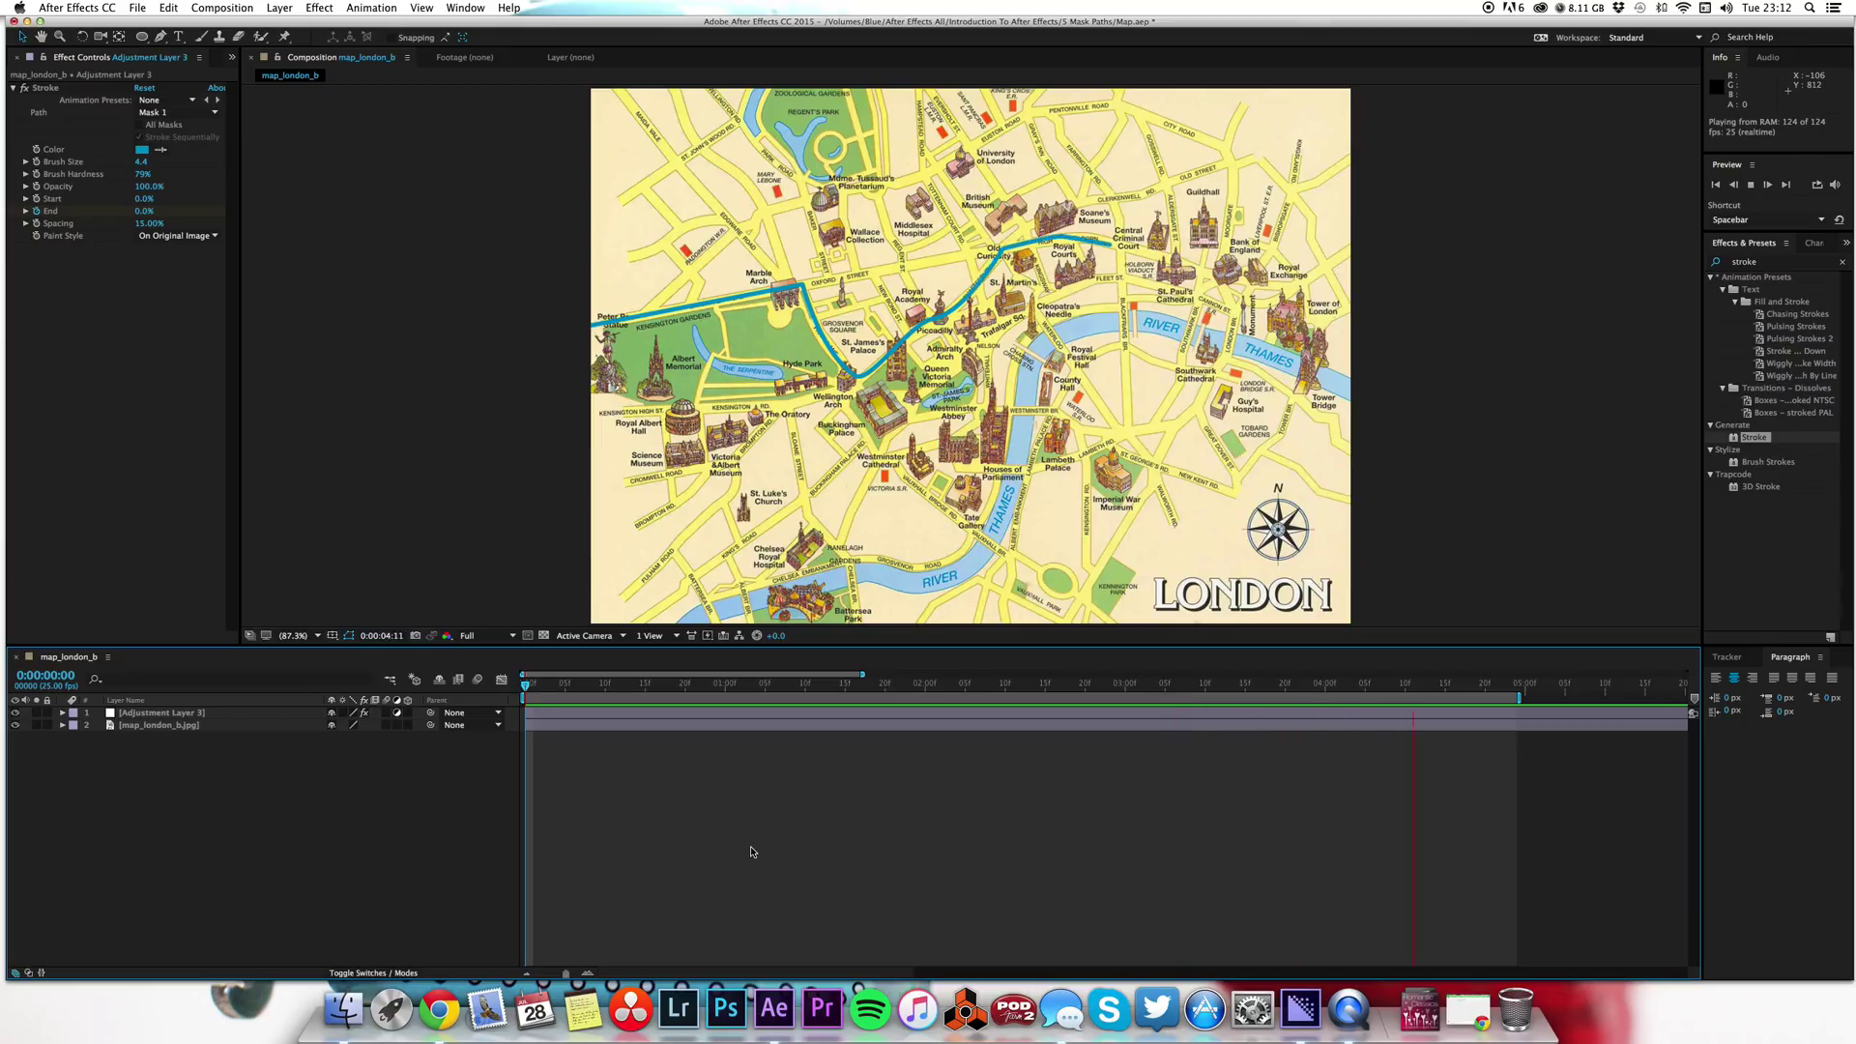
Step: Stop the preview and show the End keyframes with U, checking 22.6% at 0:00:01:03
{"action": "key", "text": "space"}
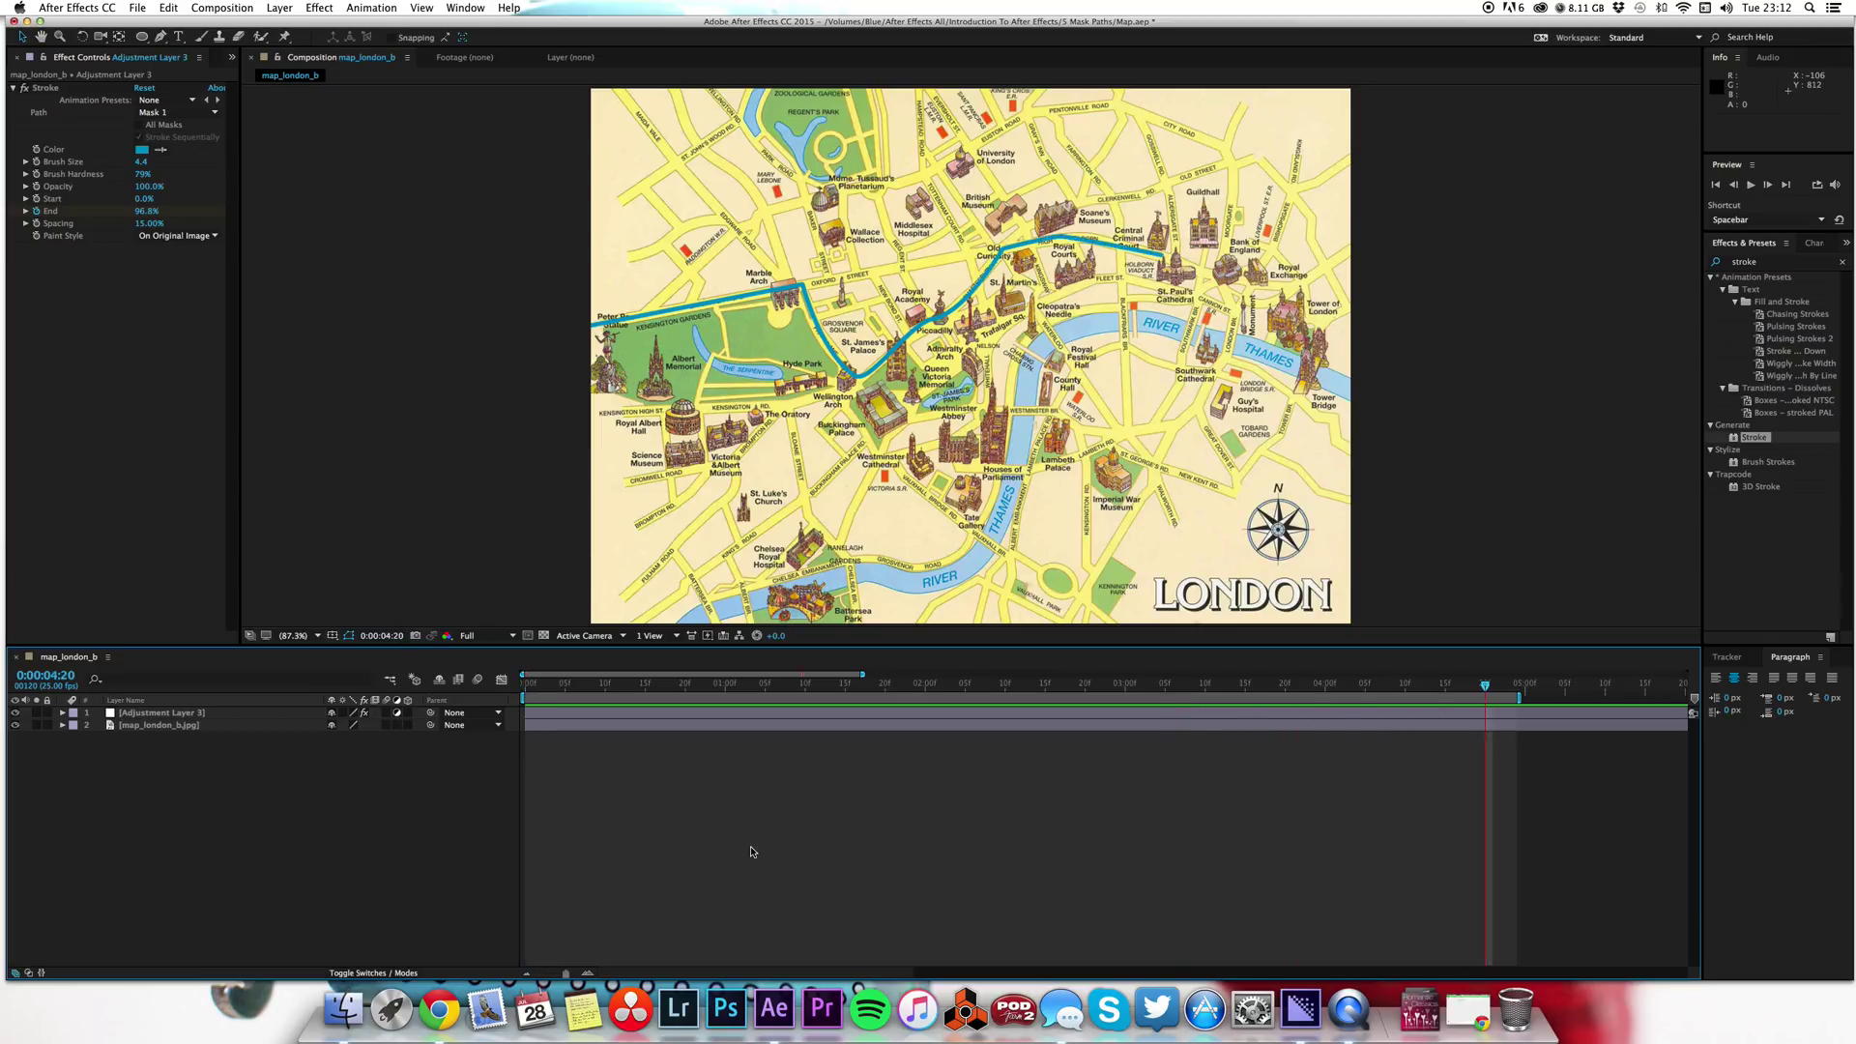
{"action": "left_click", "coordinate": [871, 715]}
{"action": "key", "text": "u"}
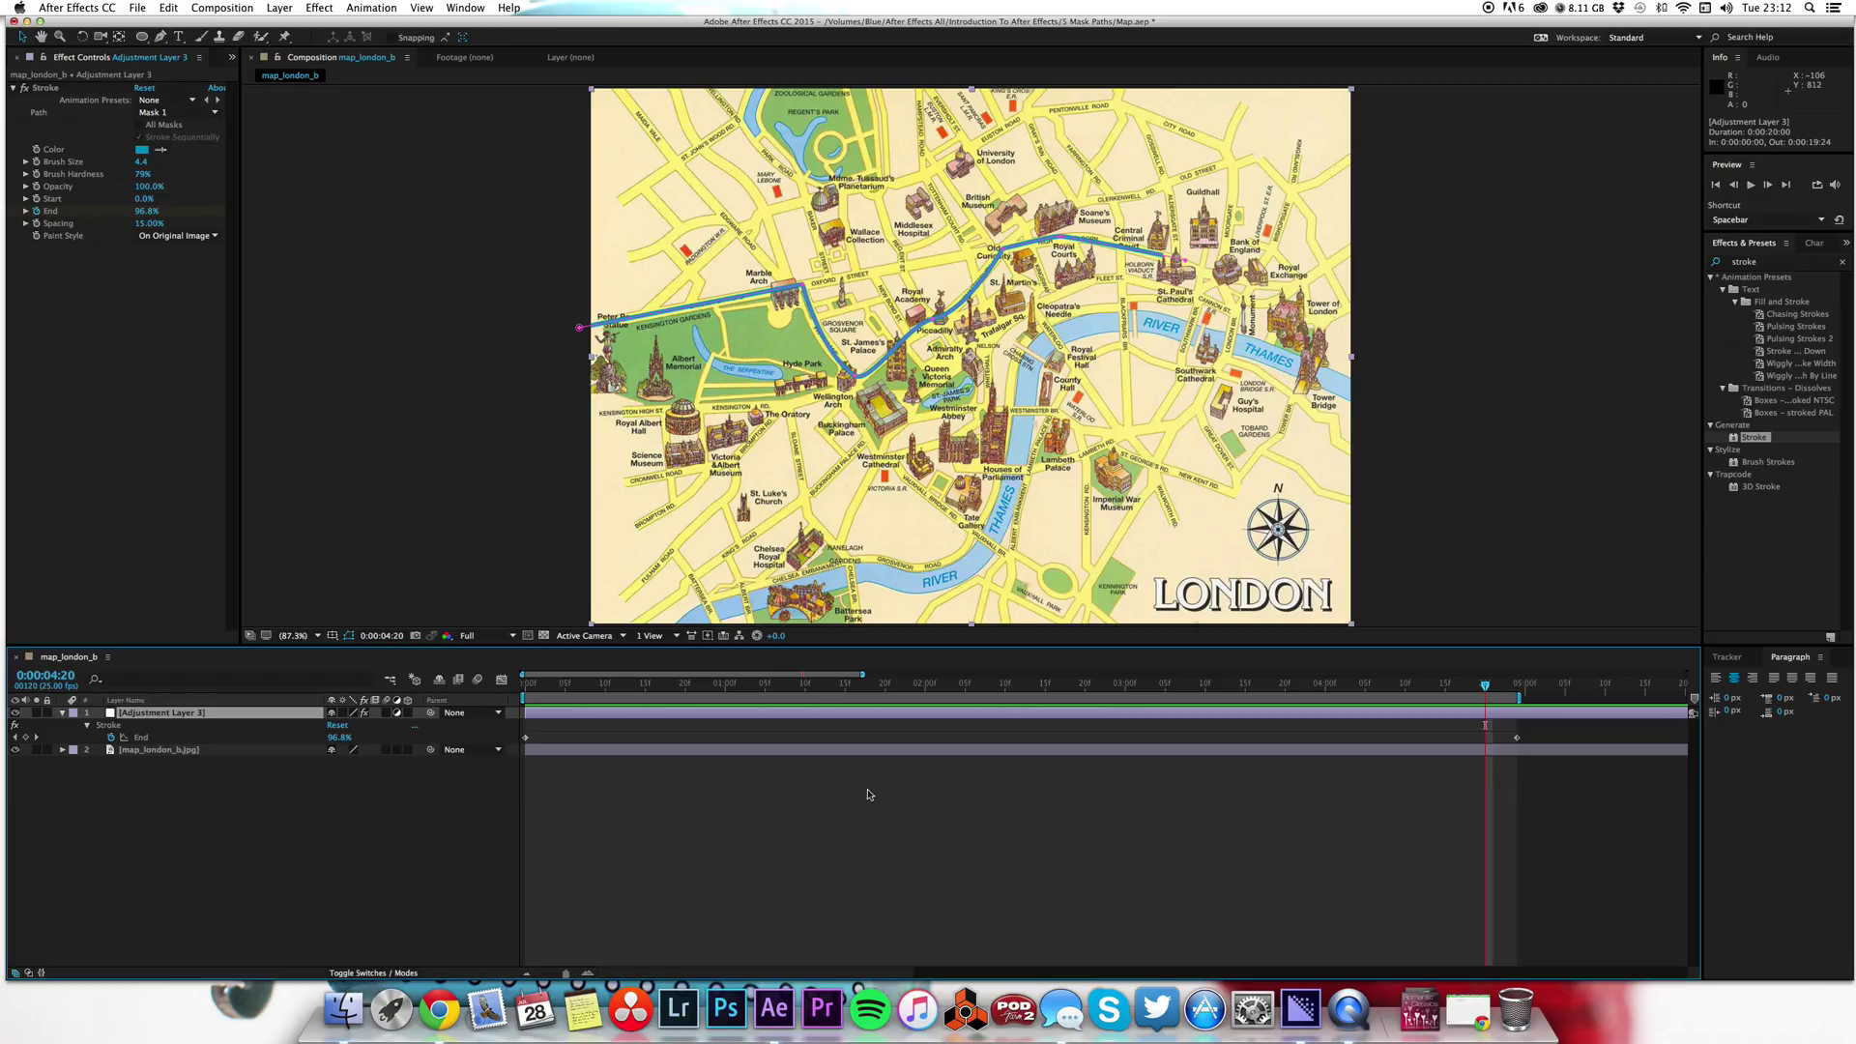
{"action": "left_click", "coordinate": [878, 802]}
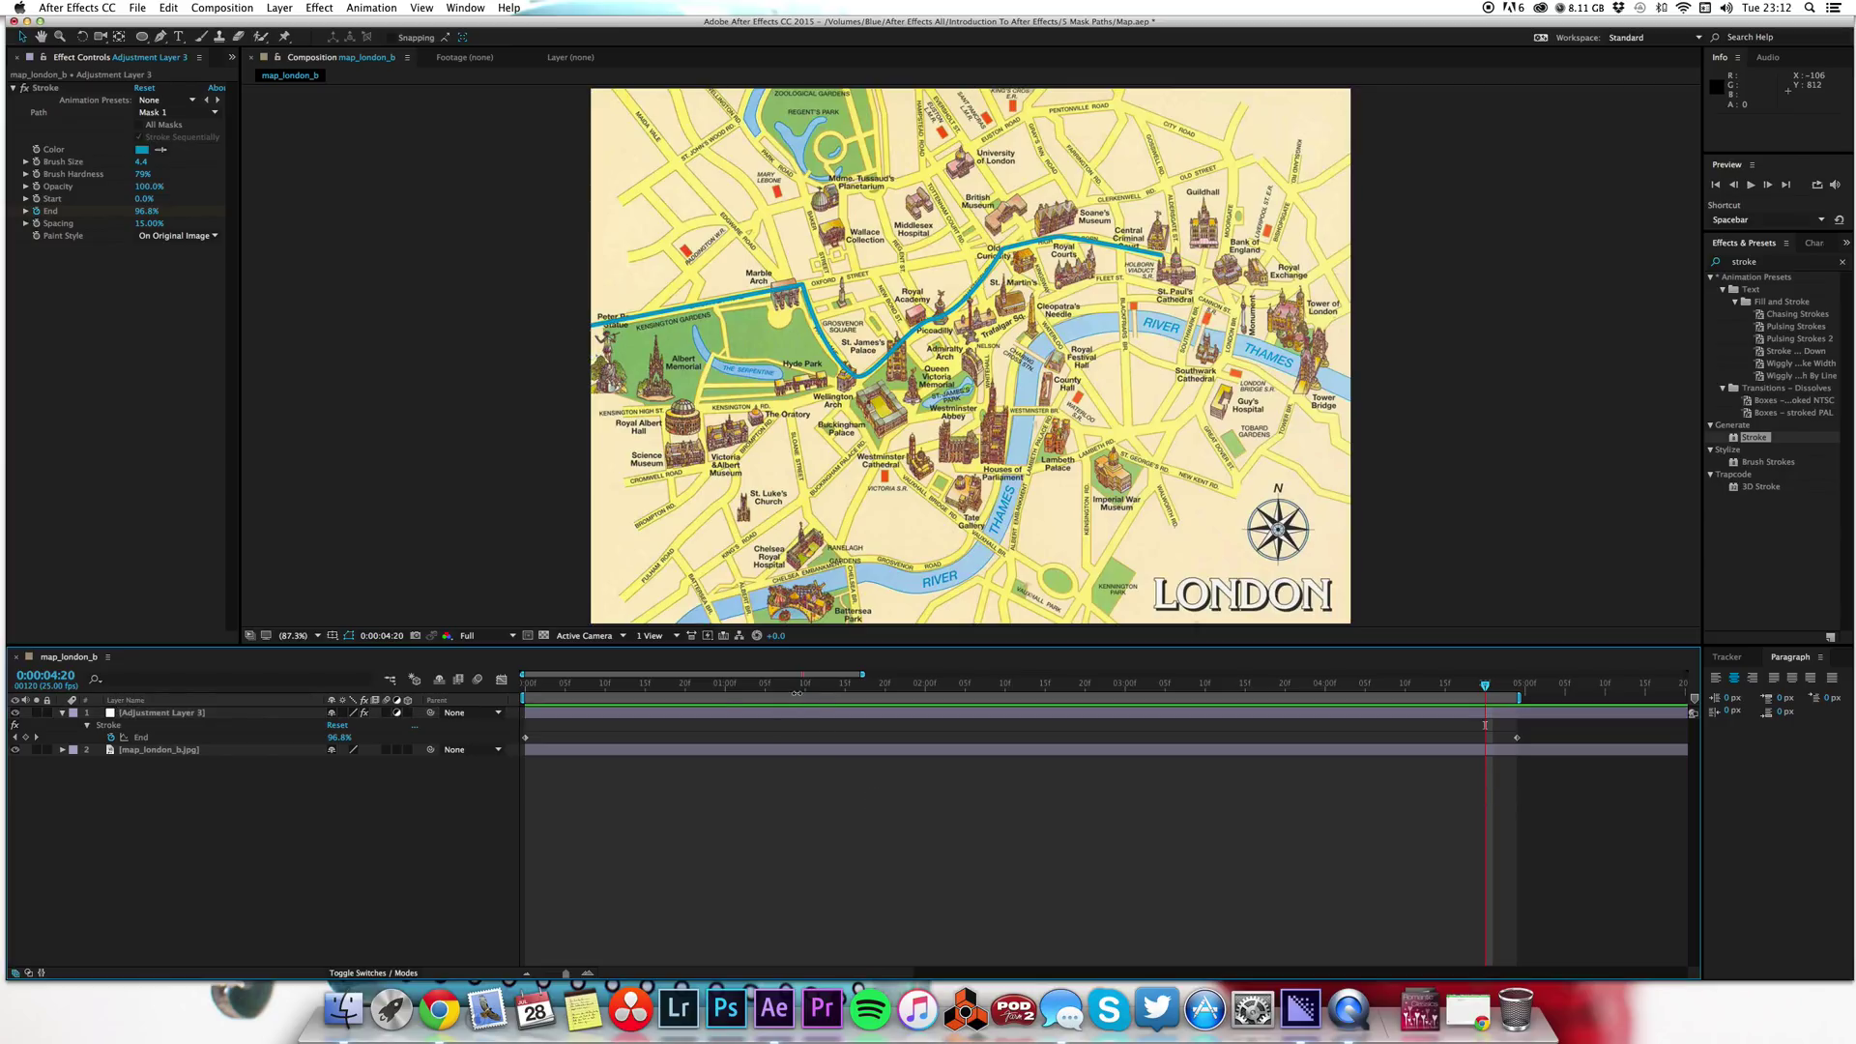
{"action": "mouse_move", "coordinate": [730, 683]}
{"action": "left_mouse_down"}
{"action": "mouse_move", "coordinate": [527, 684]}
{"action": "mouse_move", "coordinate": [925, 697]}
{"action": "mouse_move", "coordinate": [750, 706]}
{"action": "left_mouse_up"}
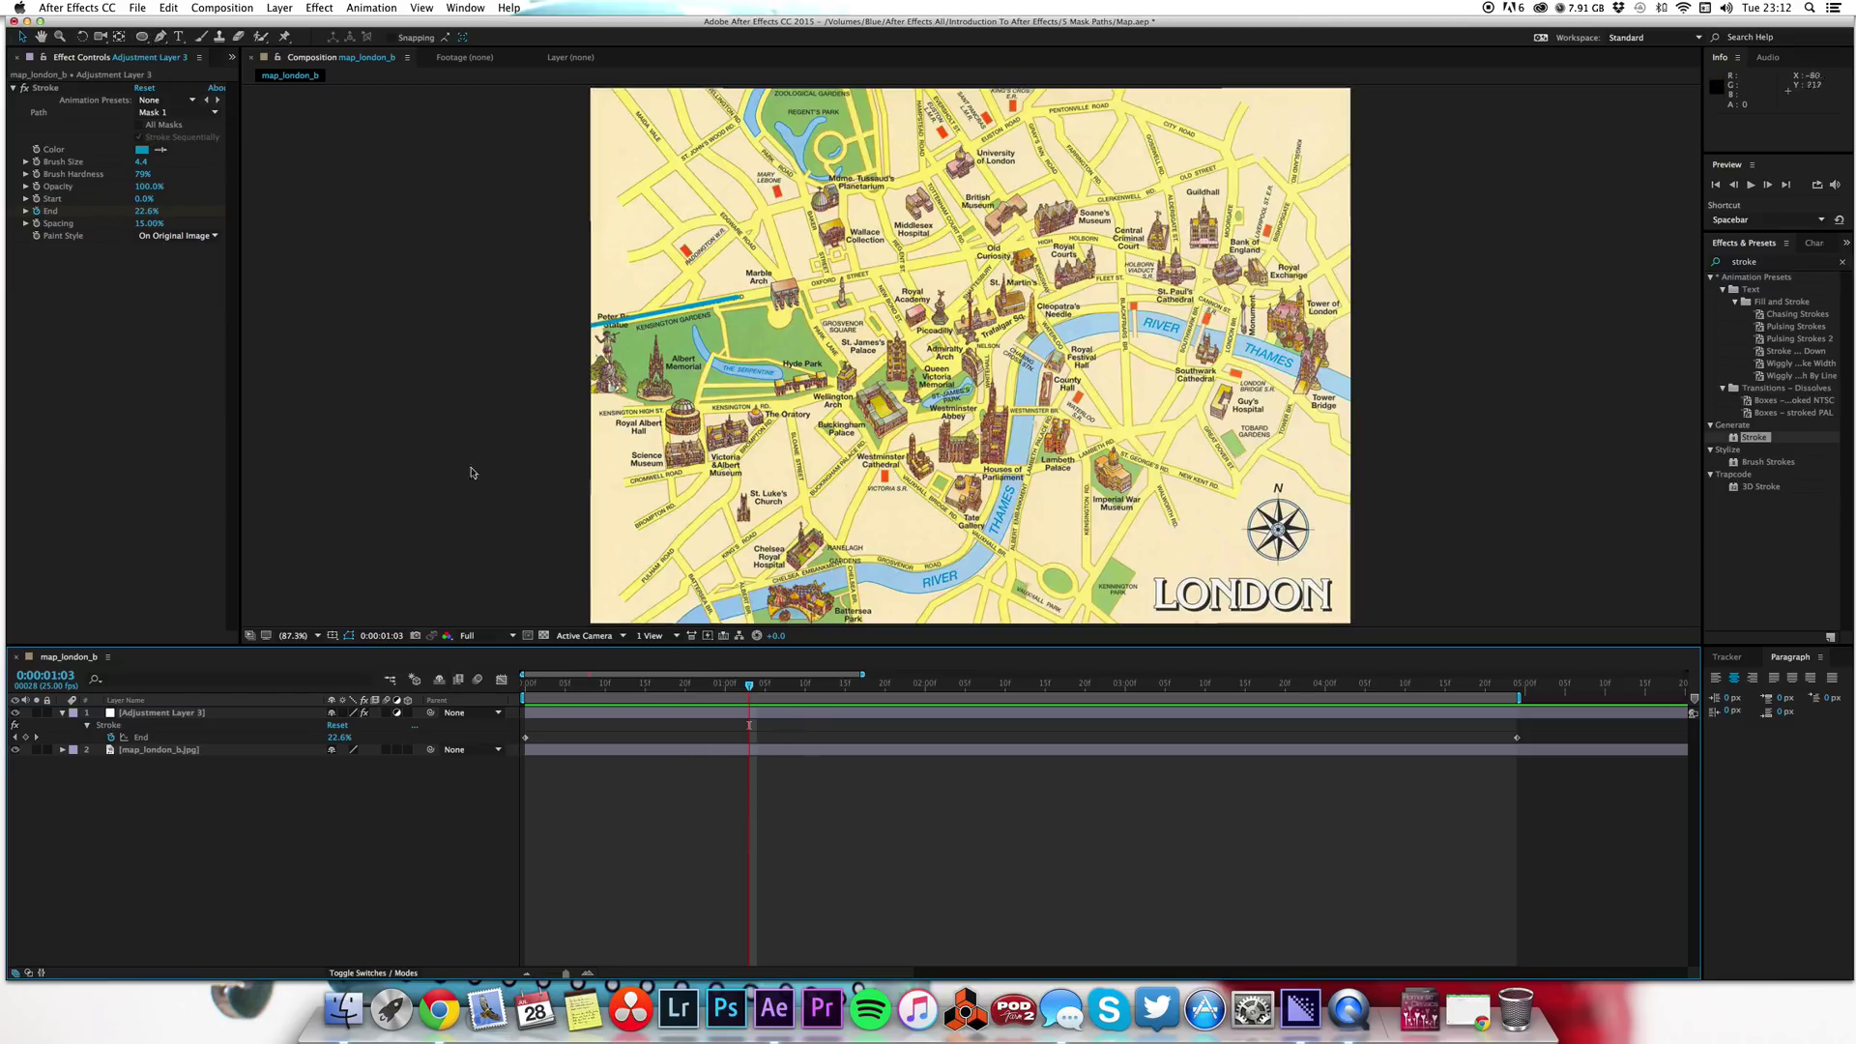
Step: Set the Ellipse tool fill to cyan 88F3FF and draw a small circle near Royal Academy
{"action": "left_click", "coordinate": [145, 36]}
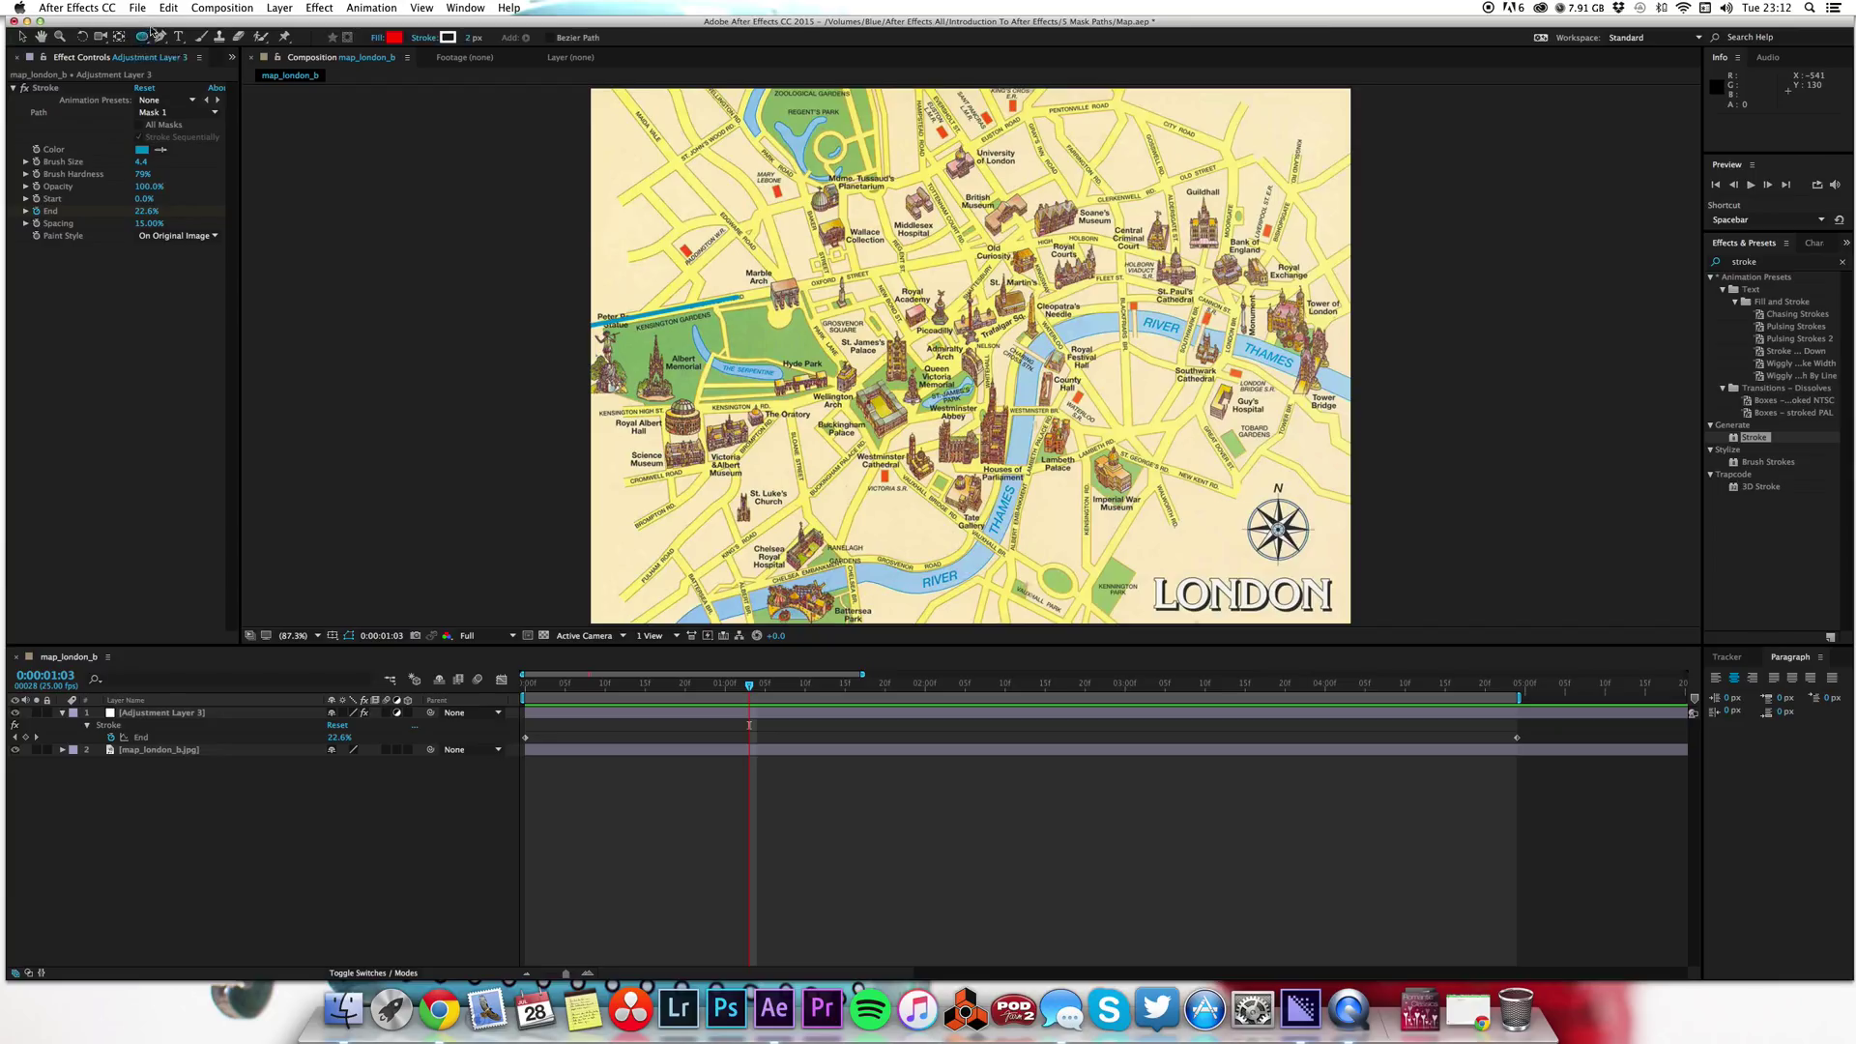
{"action": "left_click", "coordinate": [394, 38]}
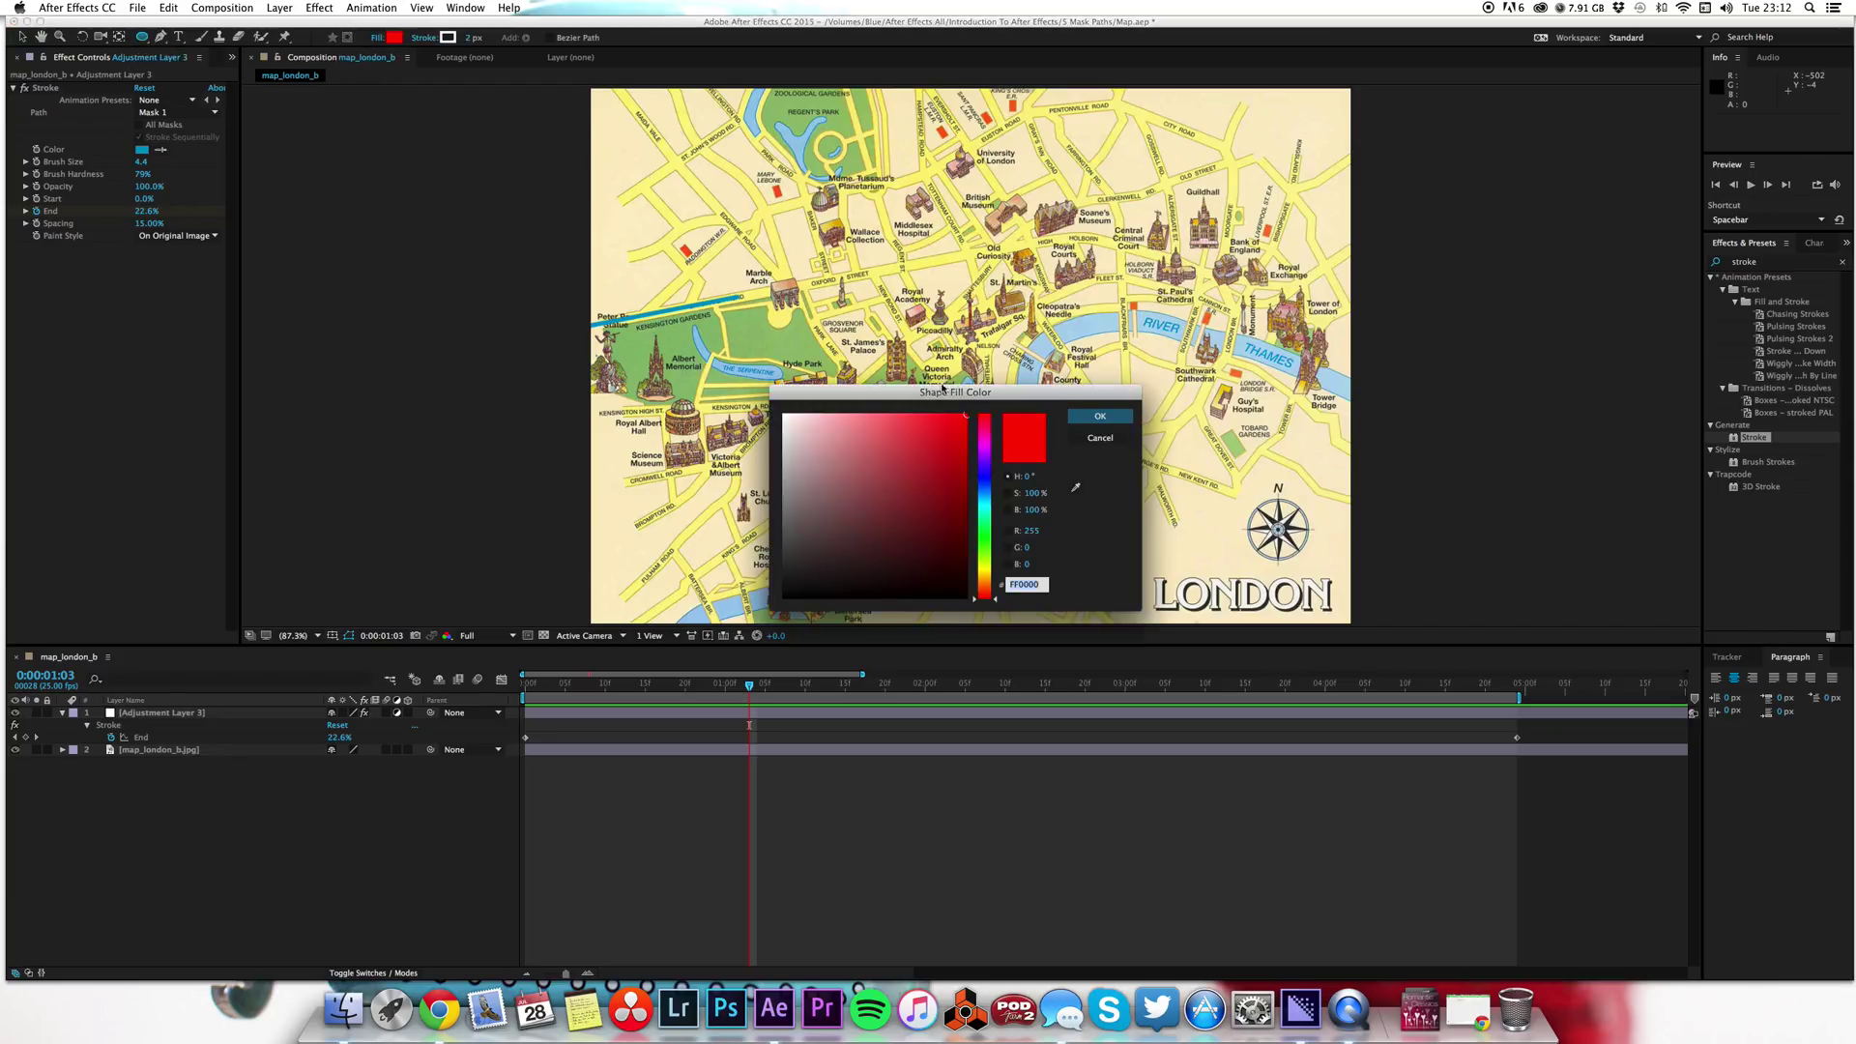
{"action": "left_click", "coordinate": [991, 506]}
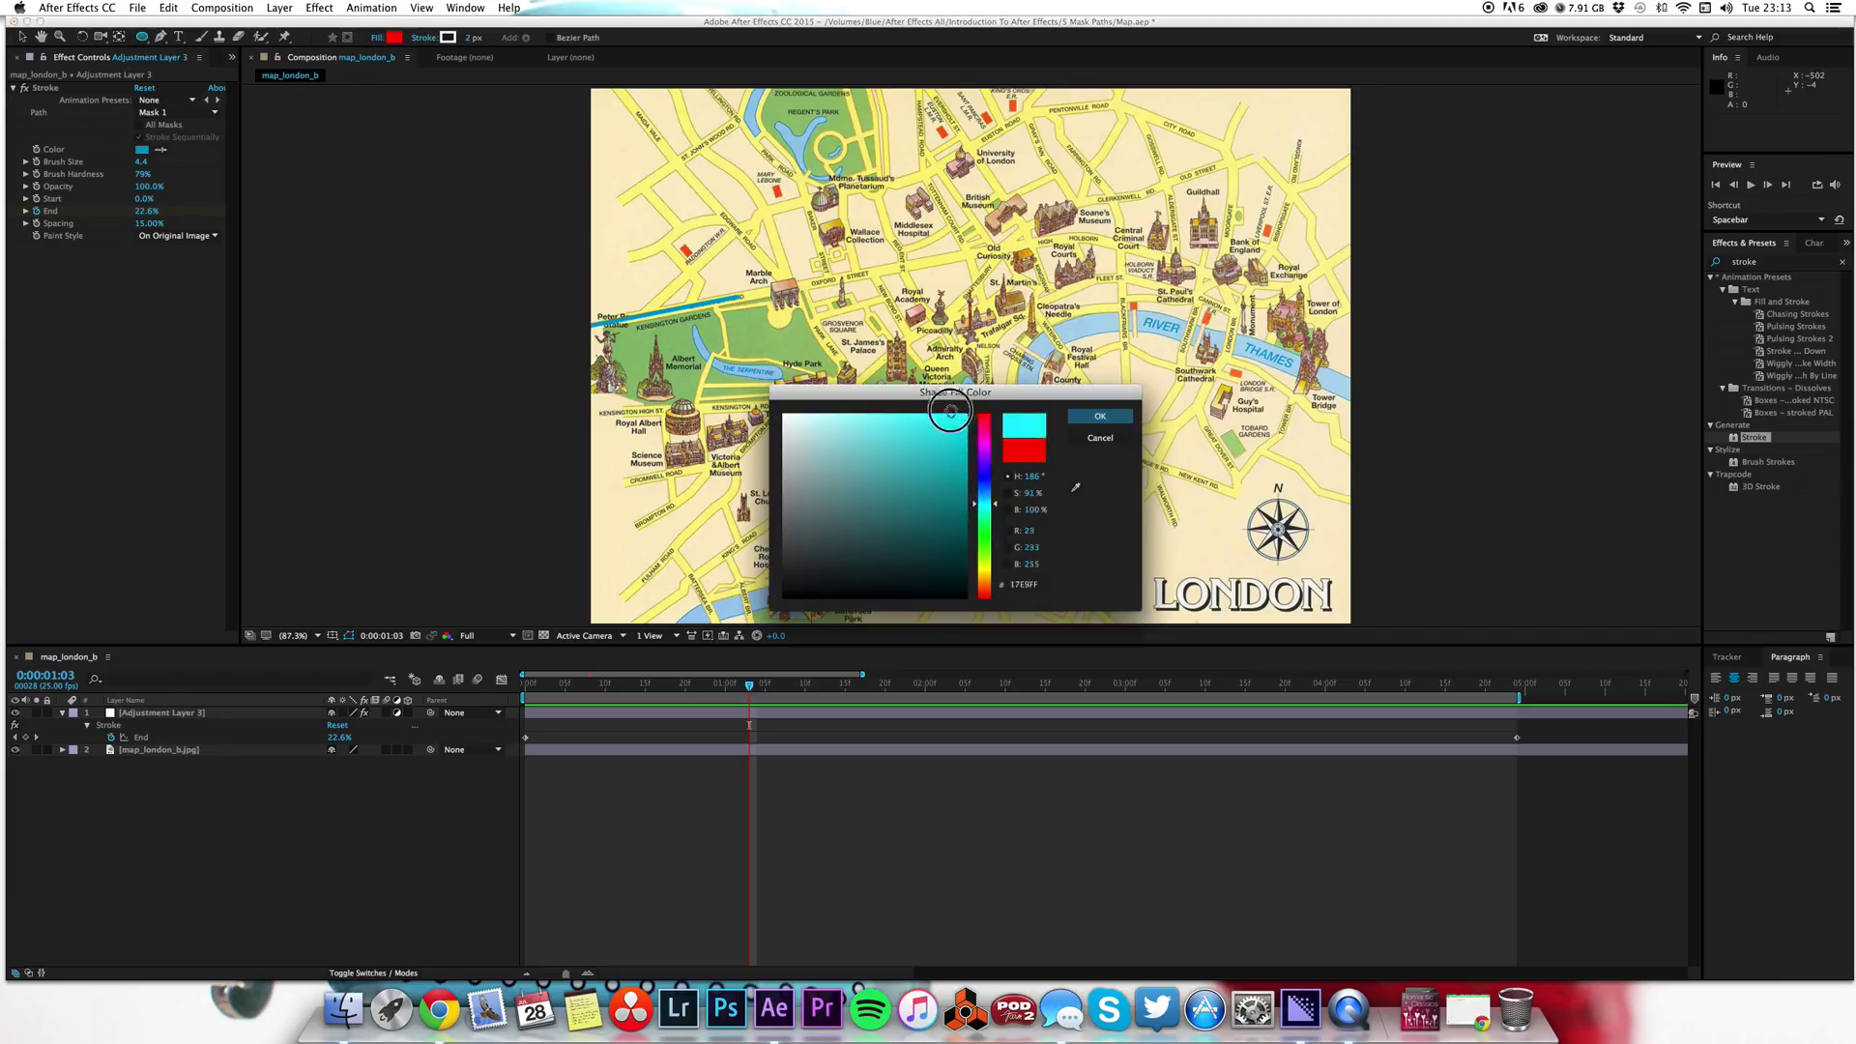
{"action": "left_click_drag", "start_coordinate": [953, 416], "coordinate": [870, 398]}
{"action": "left_click", "coordinate": [1098, 415]}
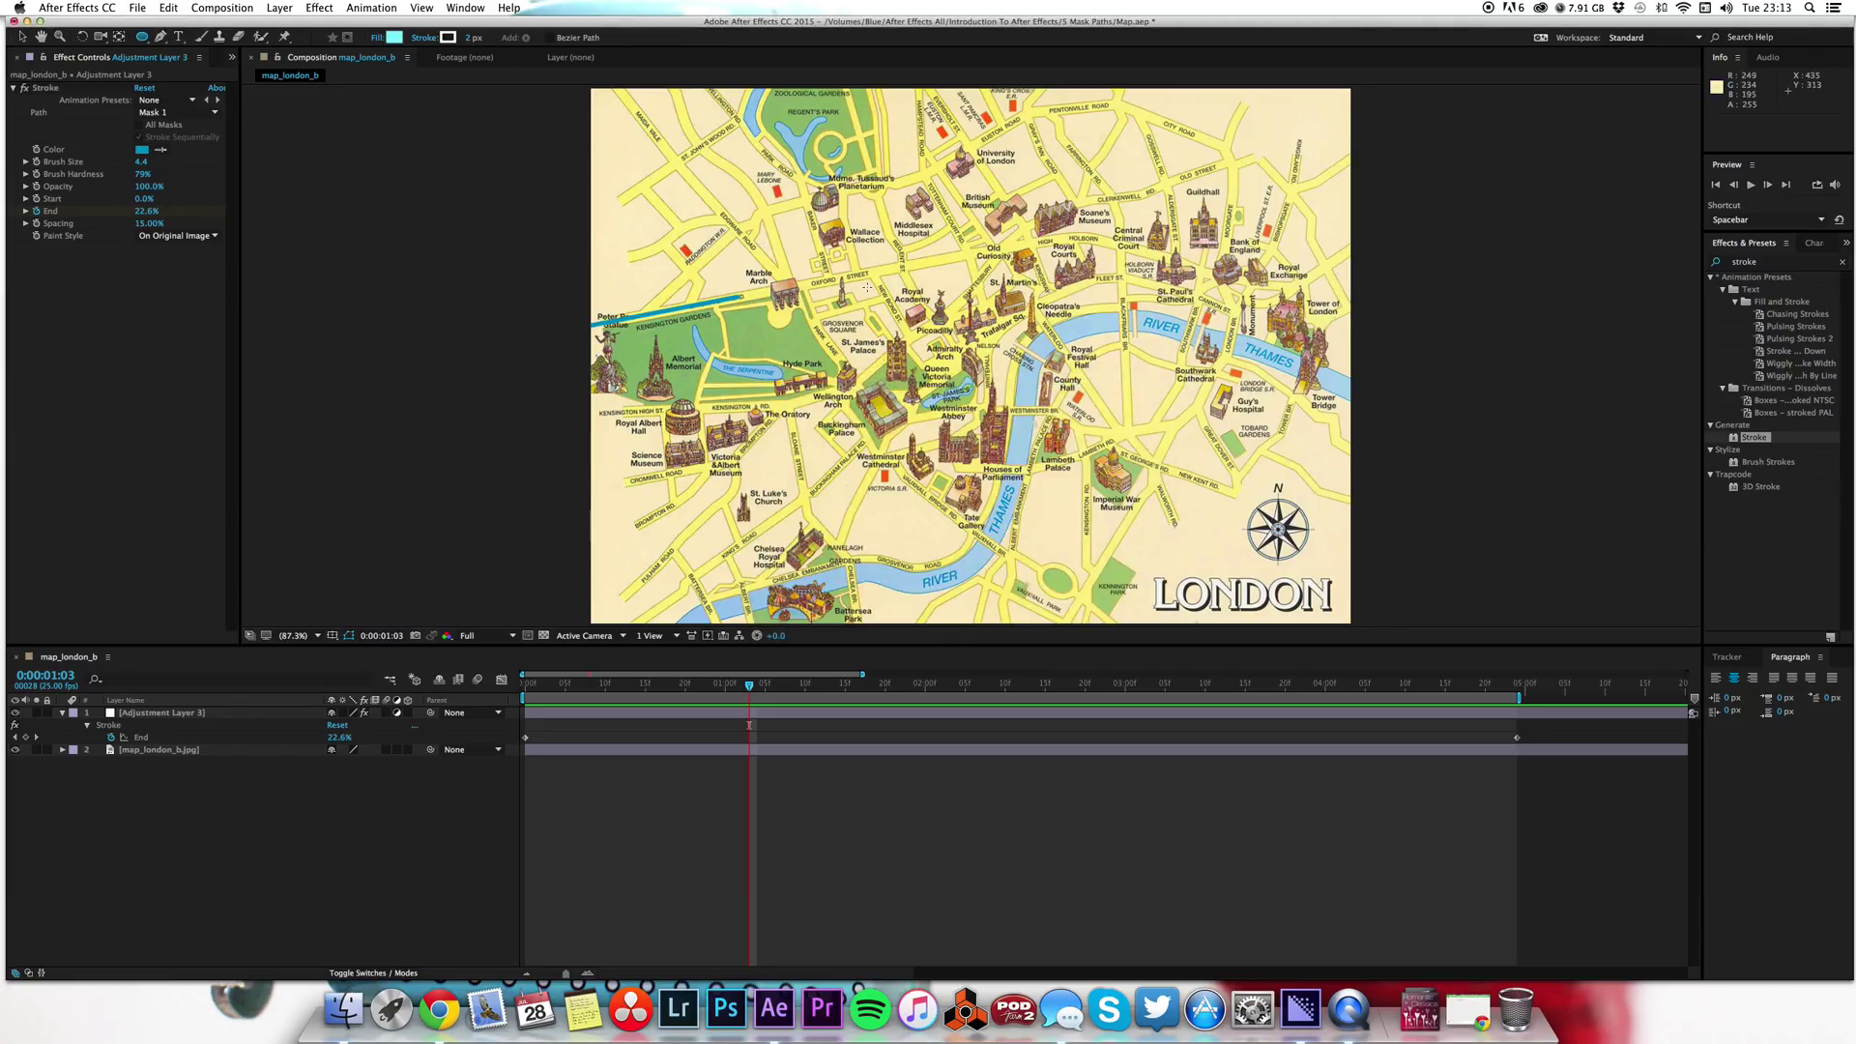
{"action": "mouse_move", "coordinate": [873, 280]}
{"action": "left_mouse_down"}
{"action": "mouse_move", "coordinate": [907, 319]}
{"action": "mouse_move", "coordinate": [888, 298]}
{"action": "left_mouse_up"}
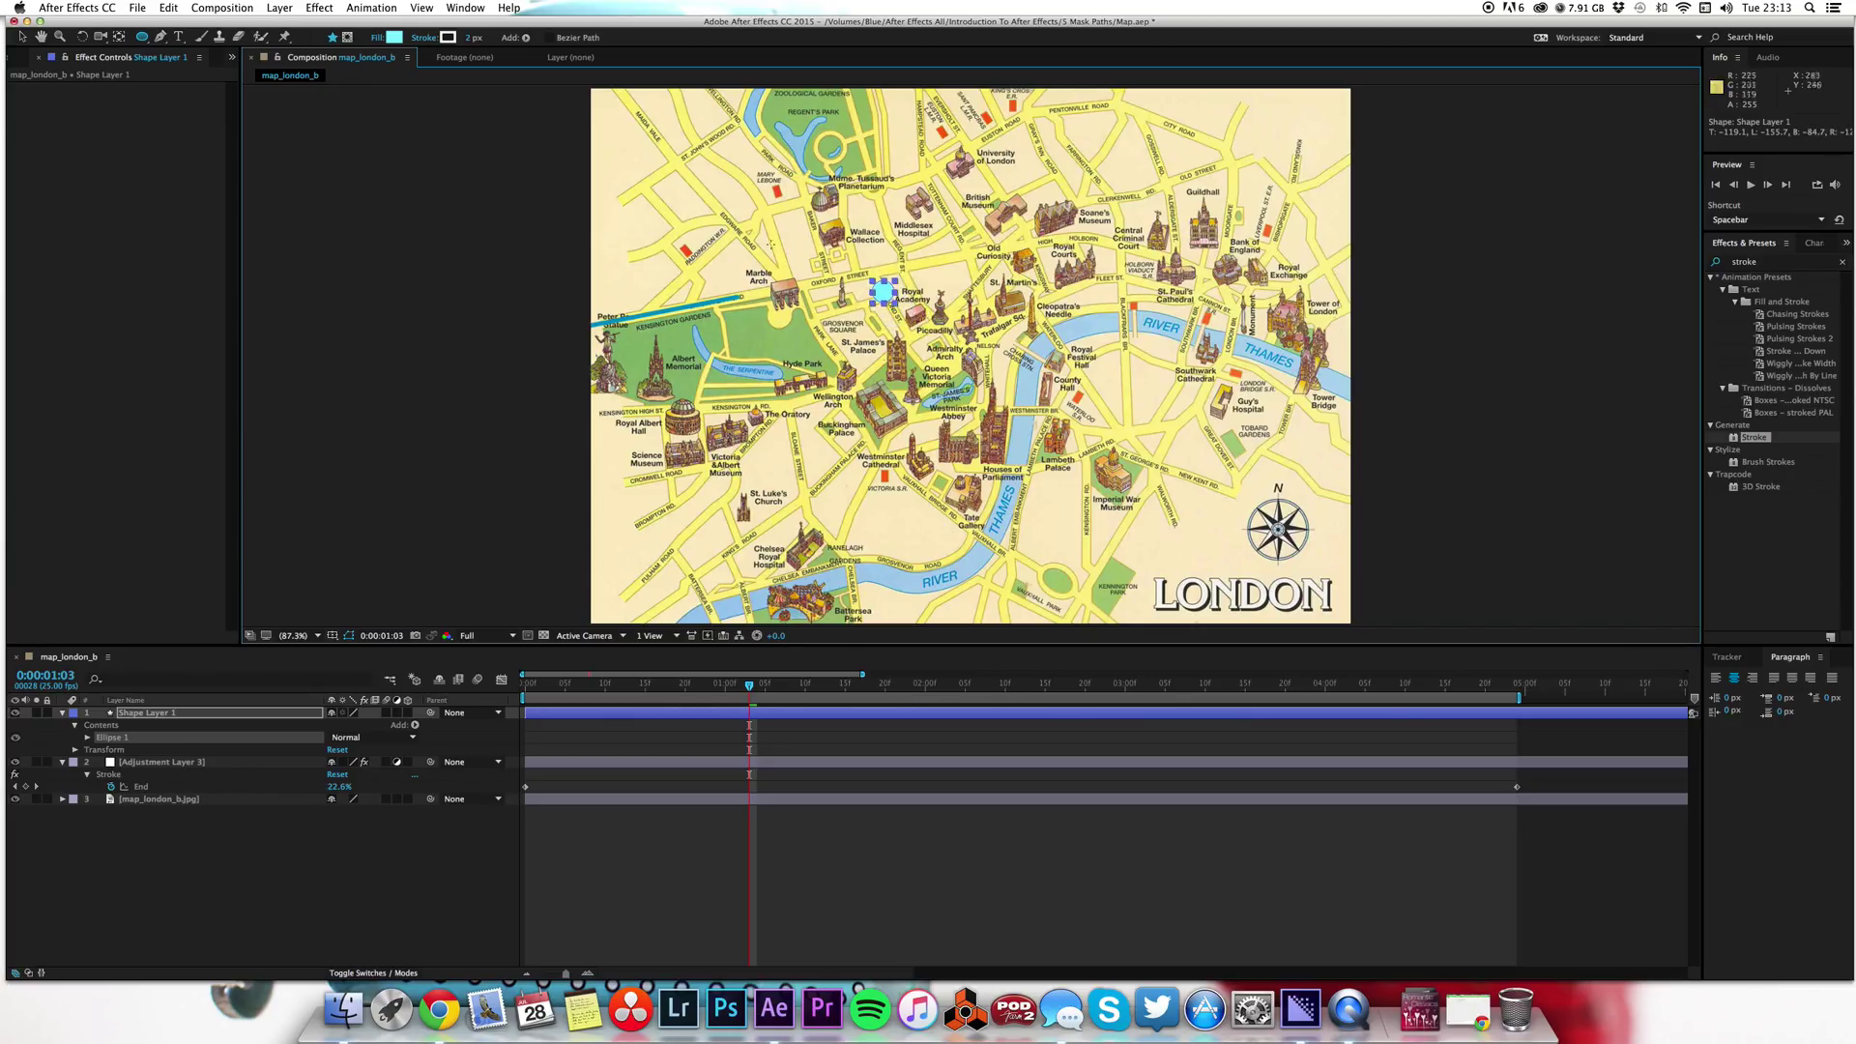
Step: Apply Center Anchor Point in Layer Content to Shape Layer 1
{"action": "left_click", "coordinate": [1043, 856]}
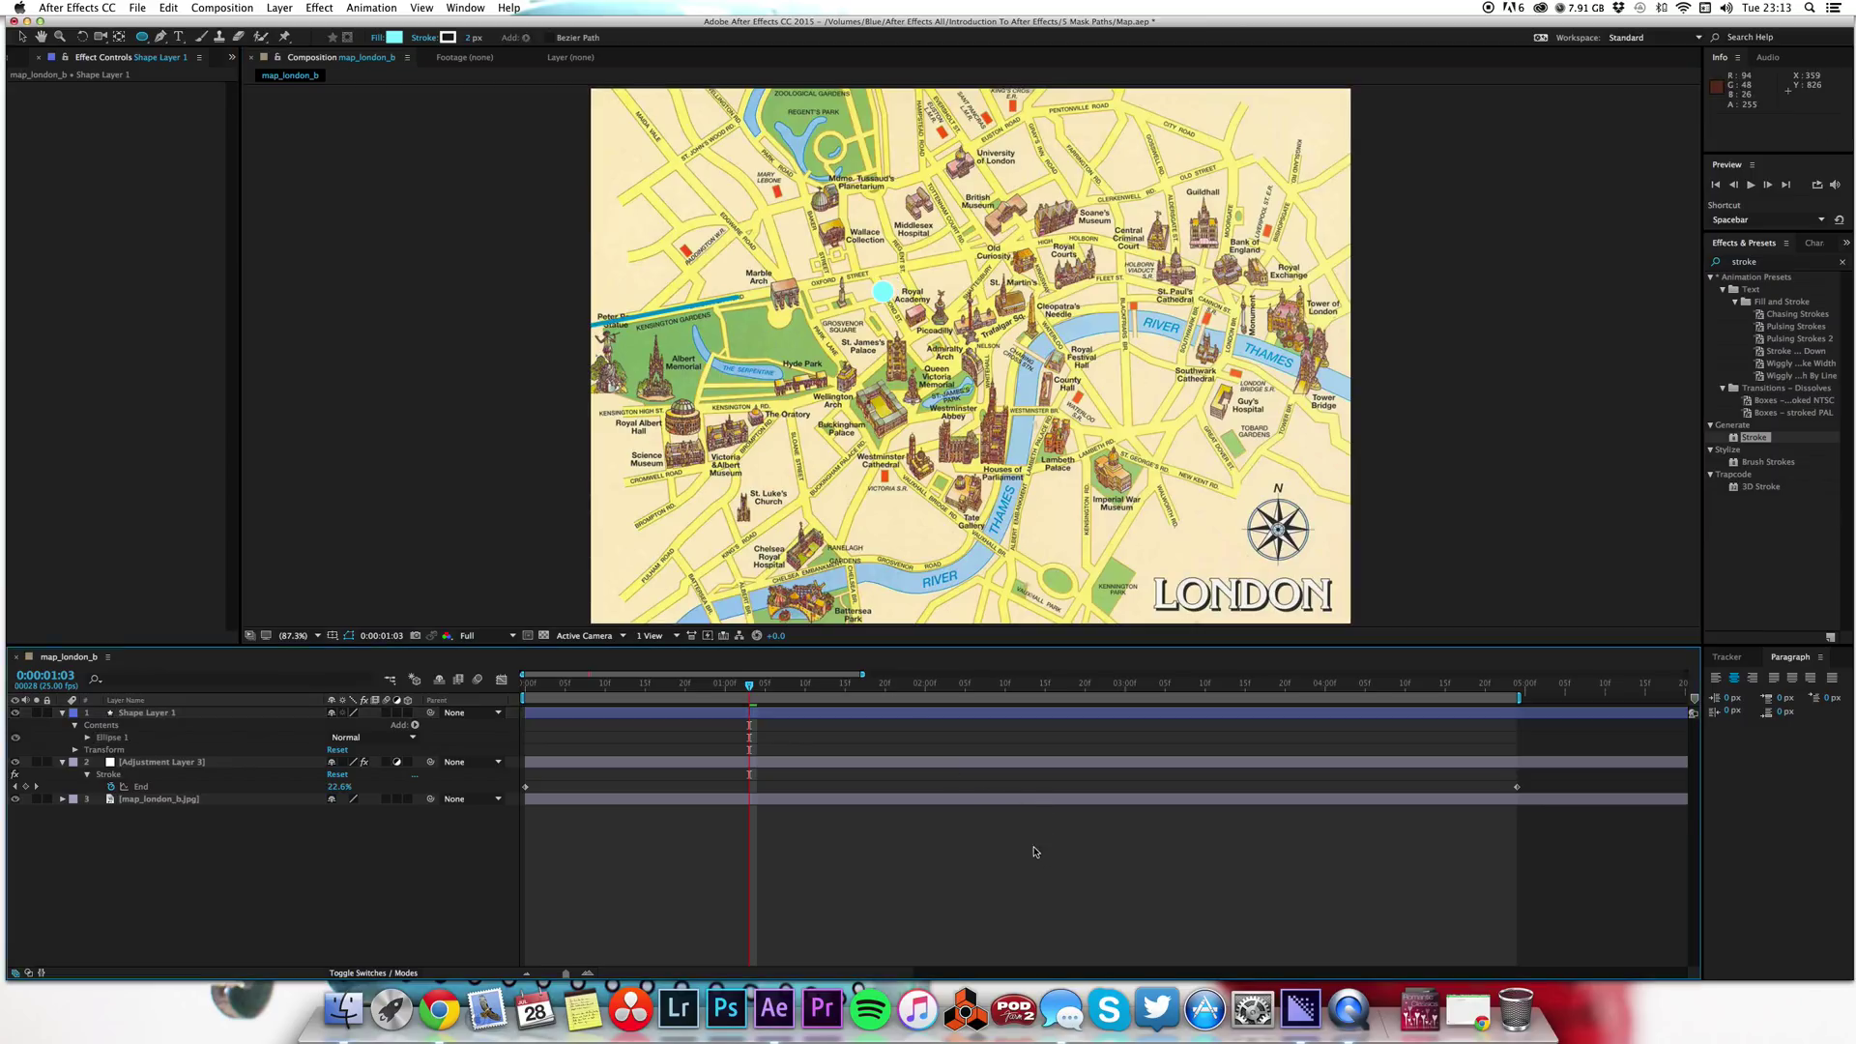
{"action": "left_click", "coordinate": [925, 714]}
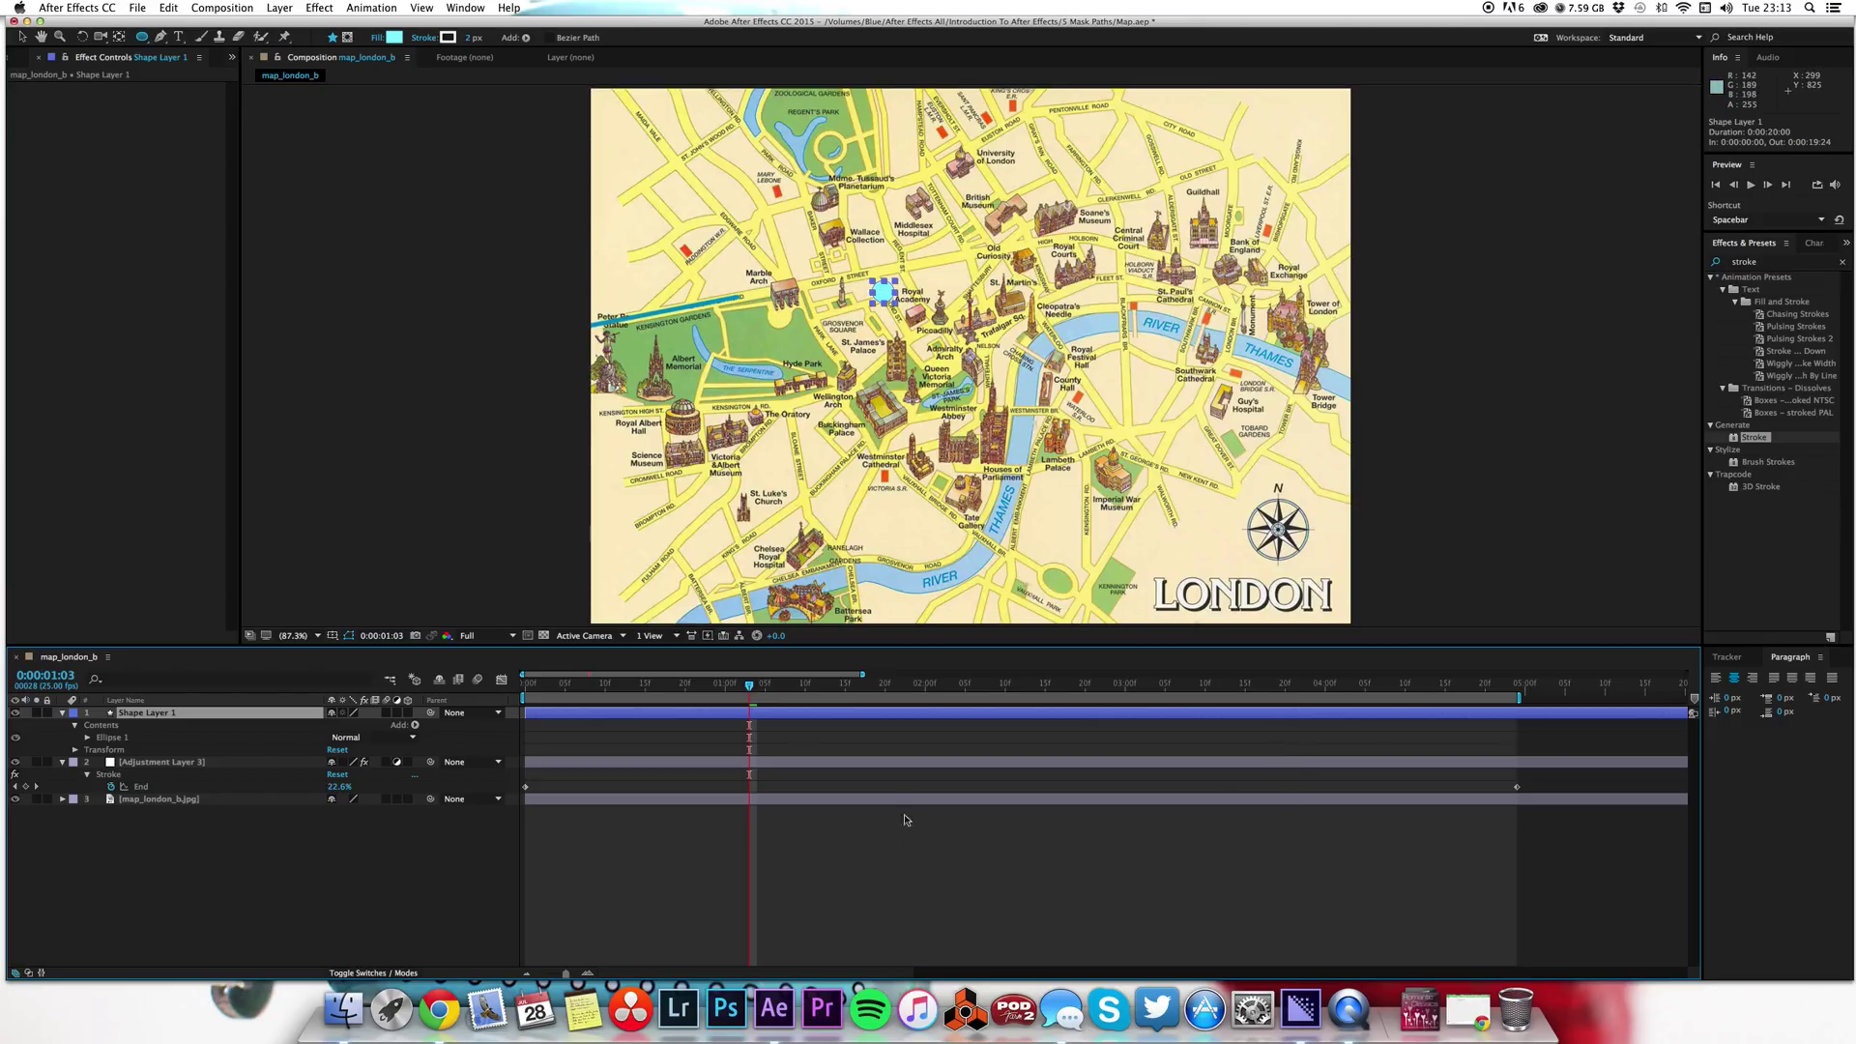
{"action": "left_click", "coordinate": [275, 7]}
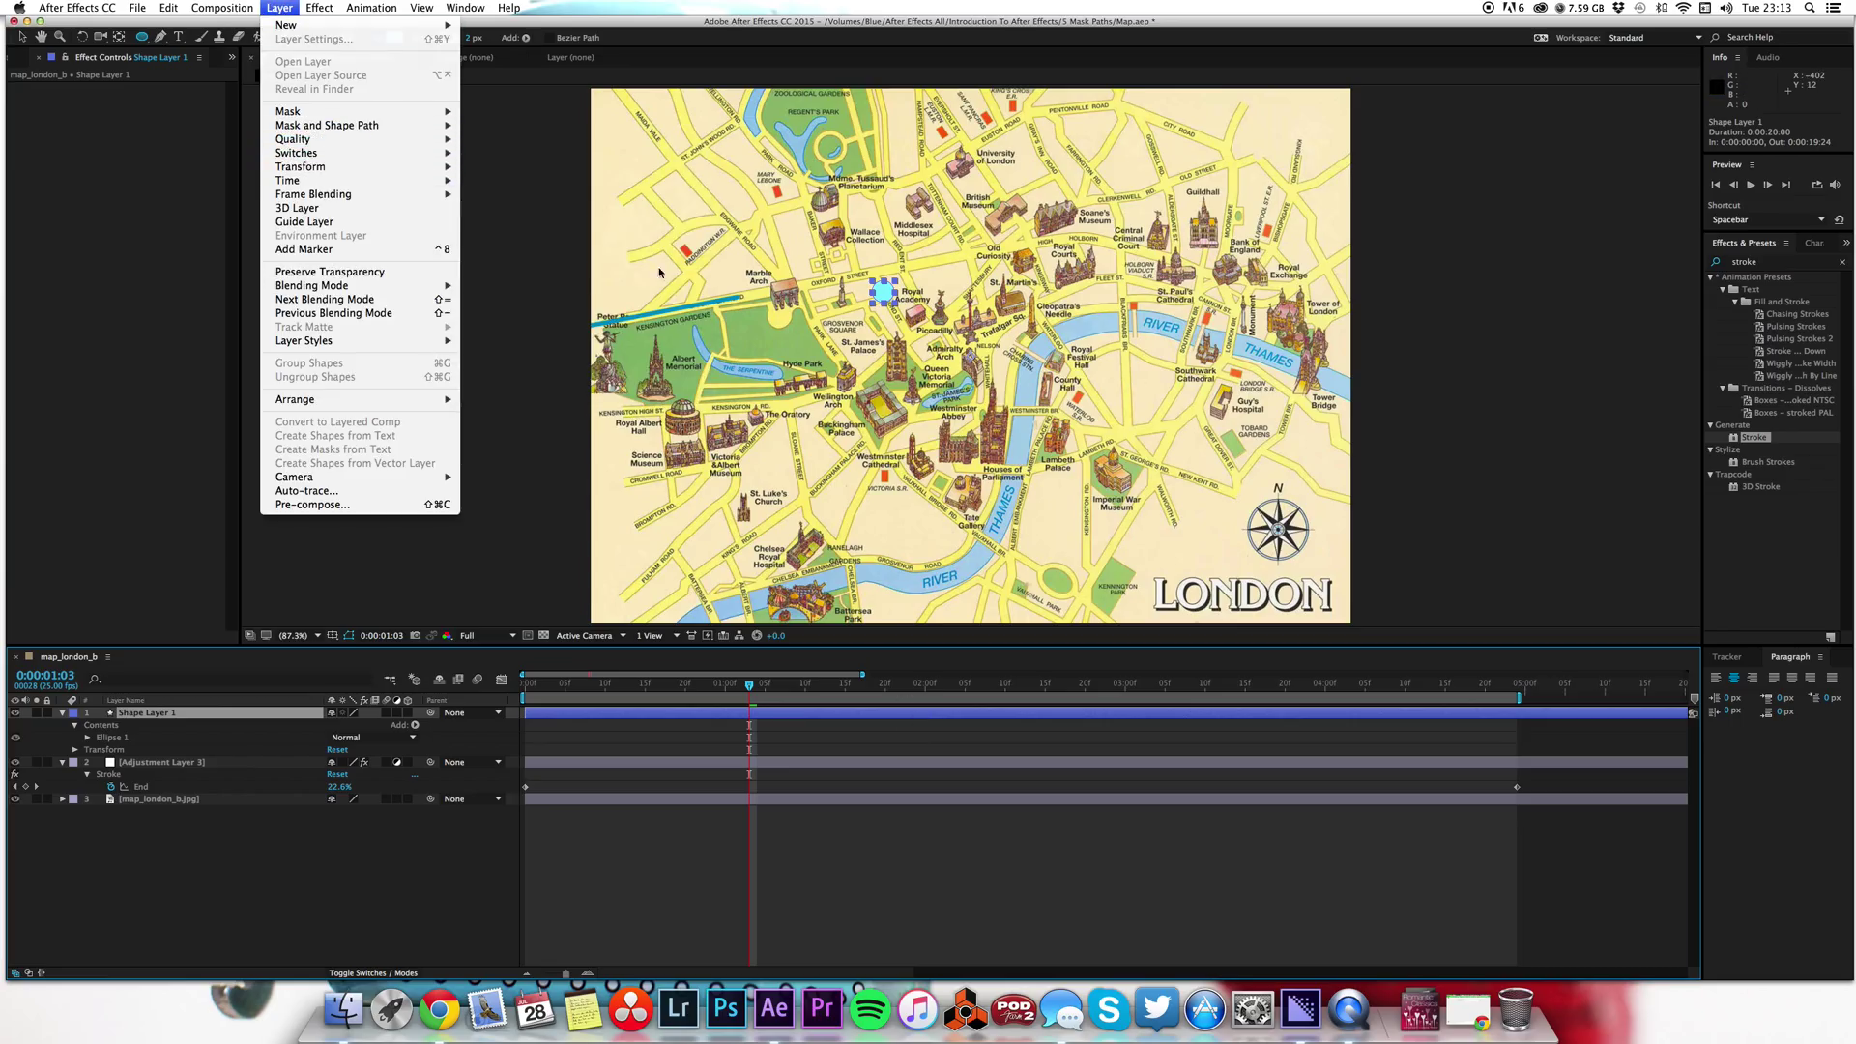
{"action": "mouse_move", "coordinate": [418, 168]}
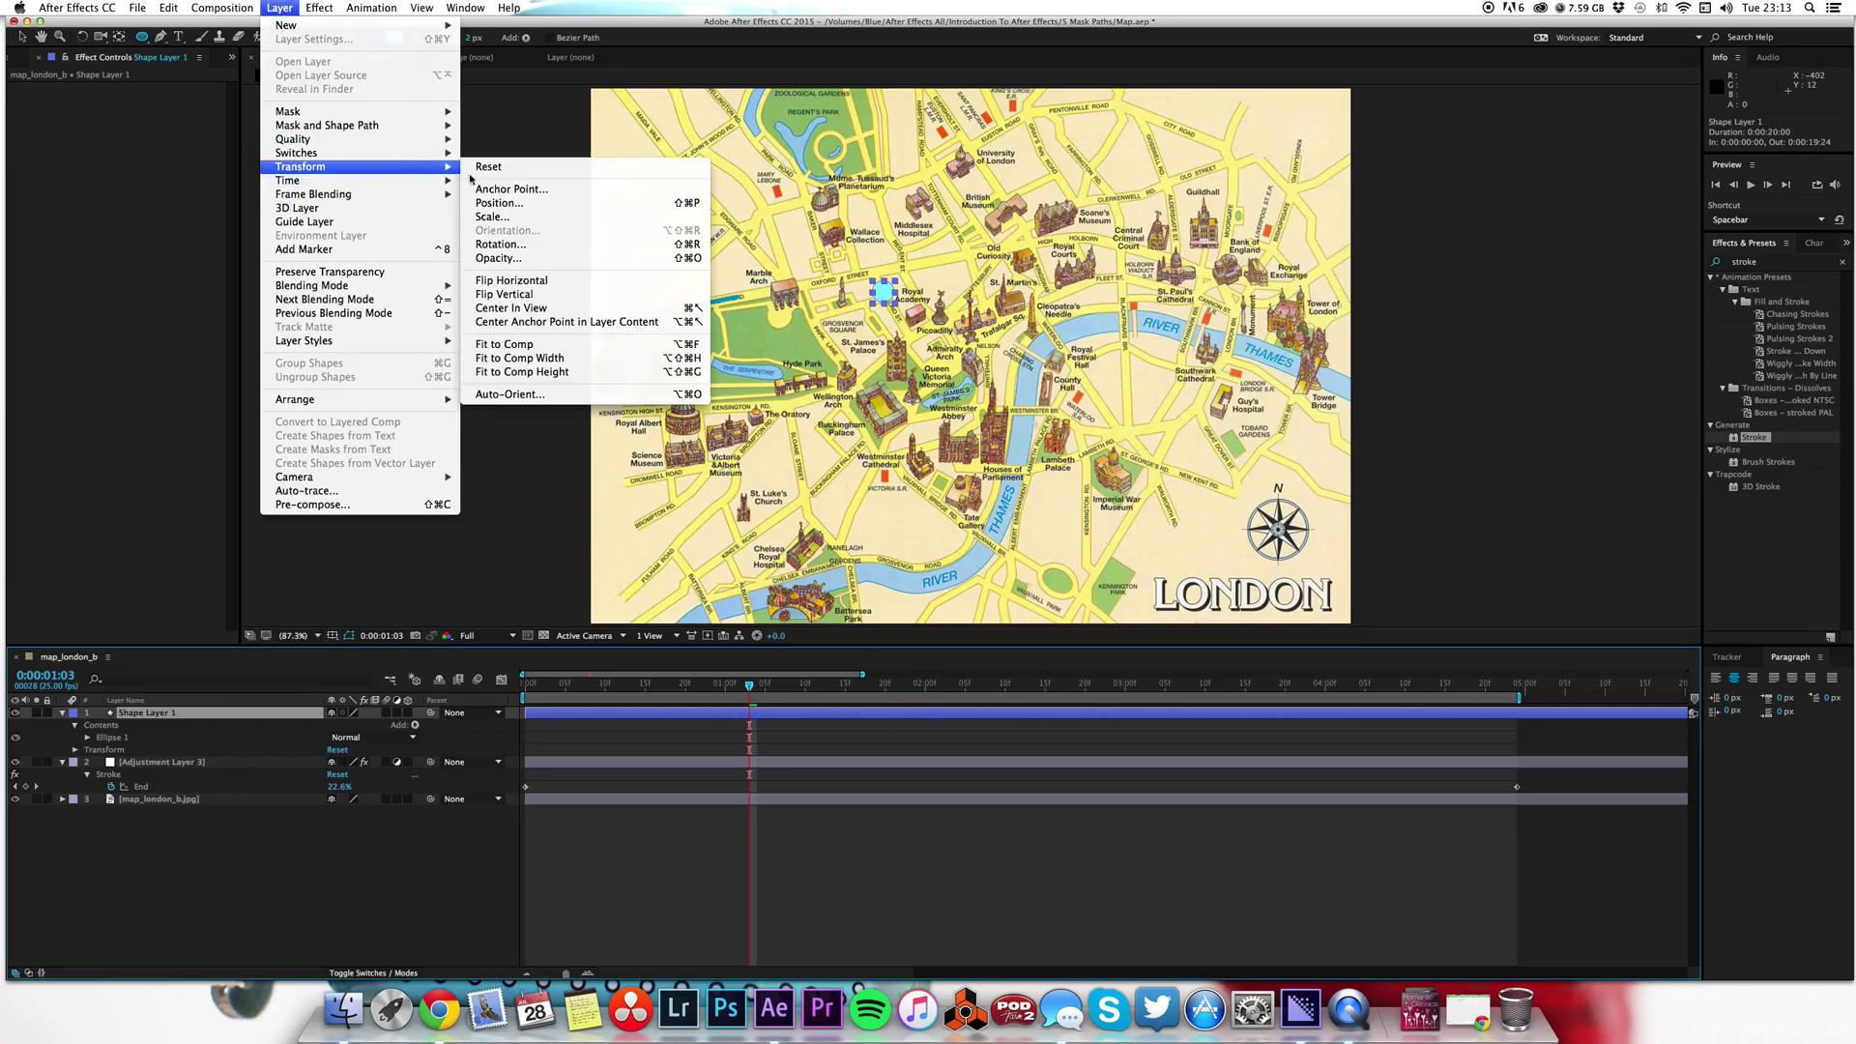
{"action": "left_click", "coordinate": [627, 322]}
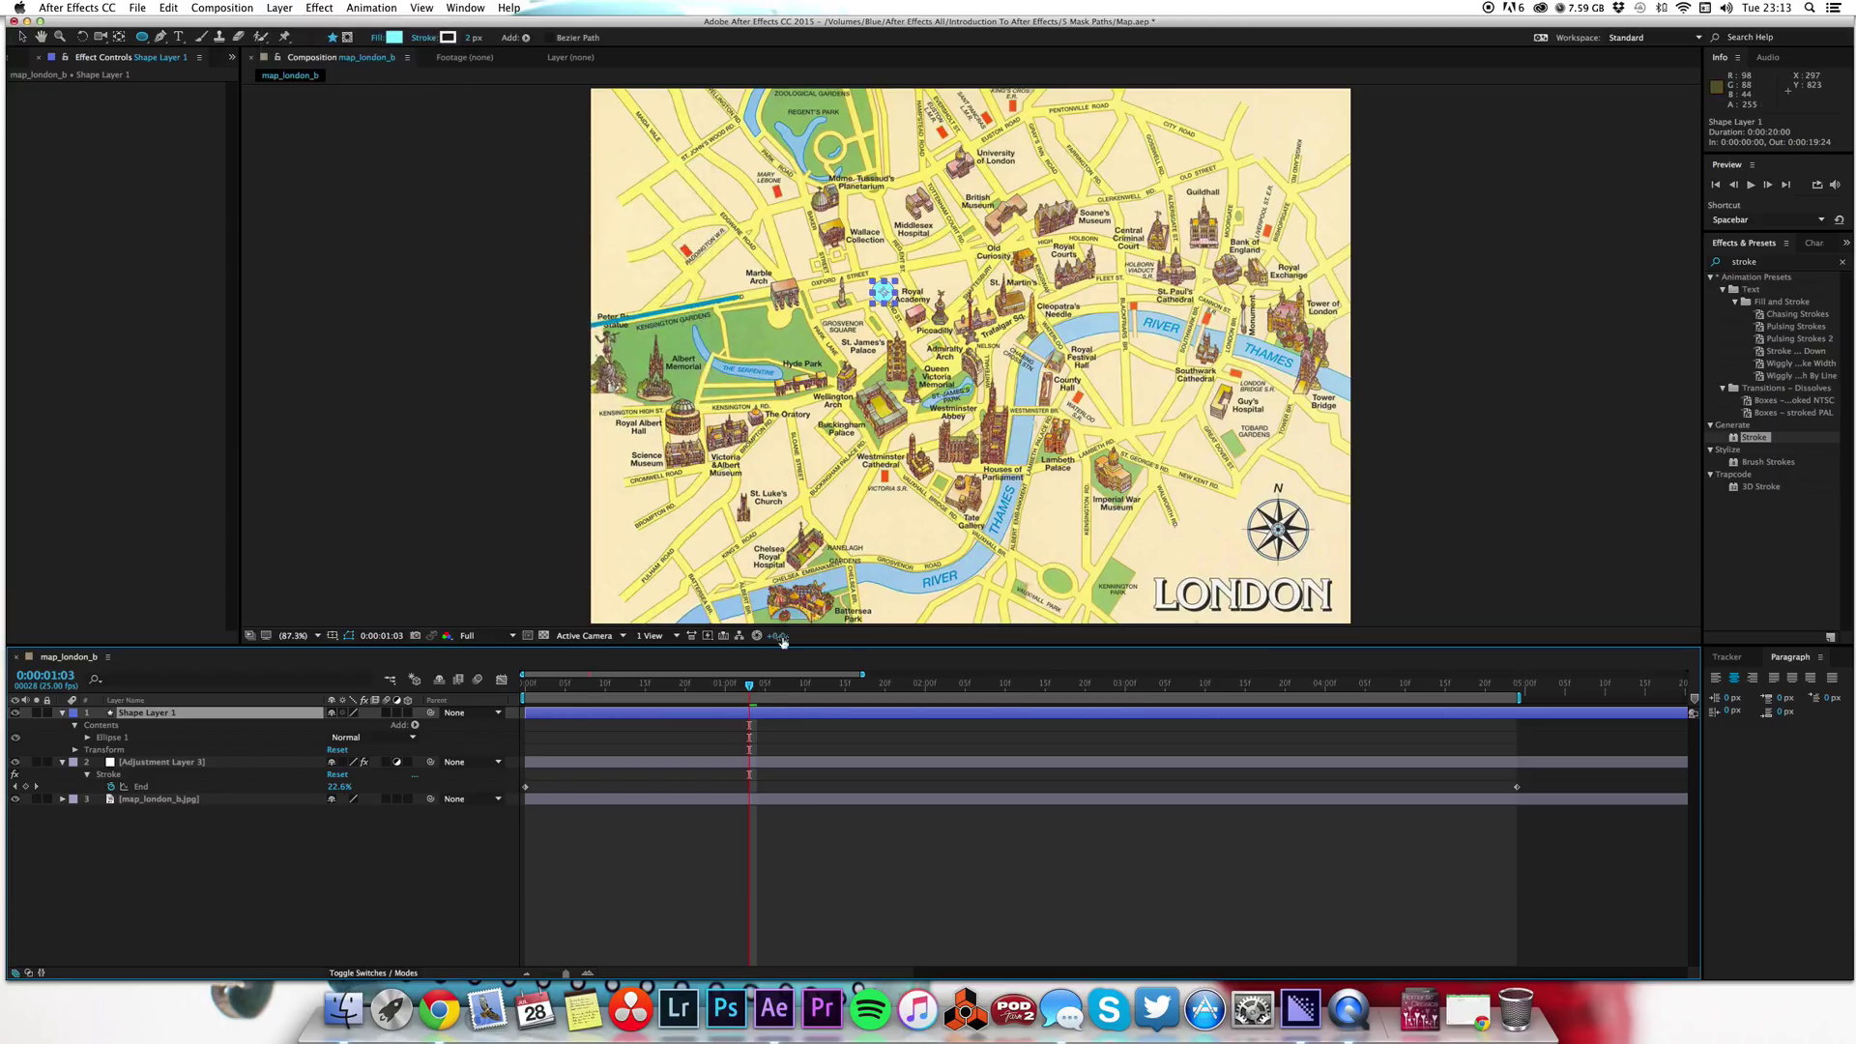
Step: Reveal Adjustment Layer 3's Mask Path with M and select it for copying
{"action": "key", "text": "F2"}
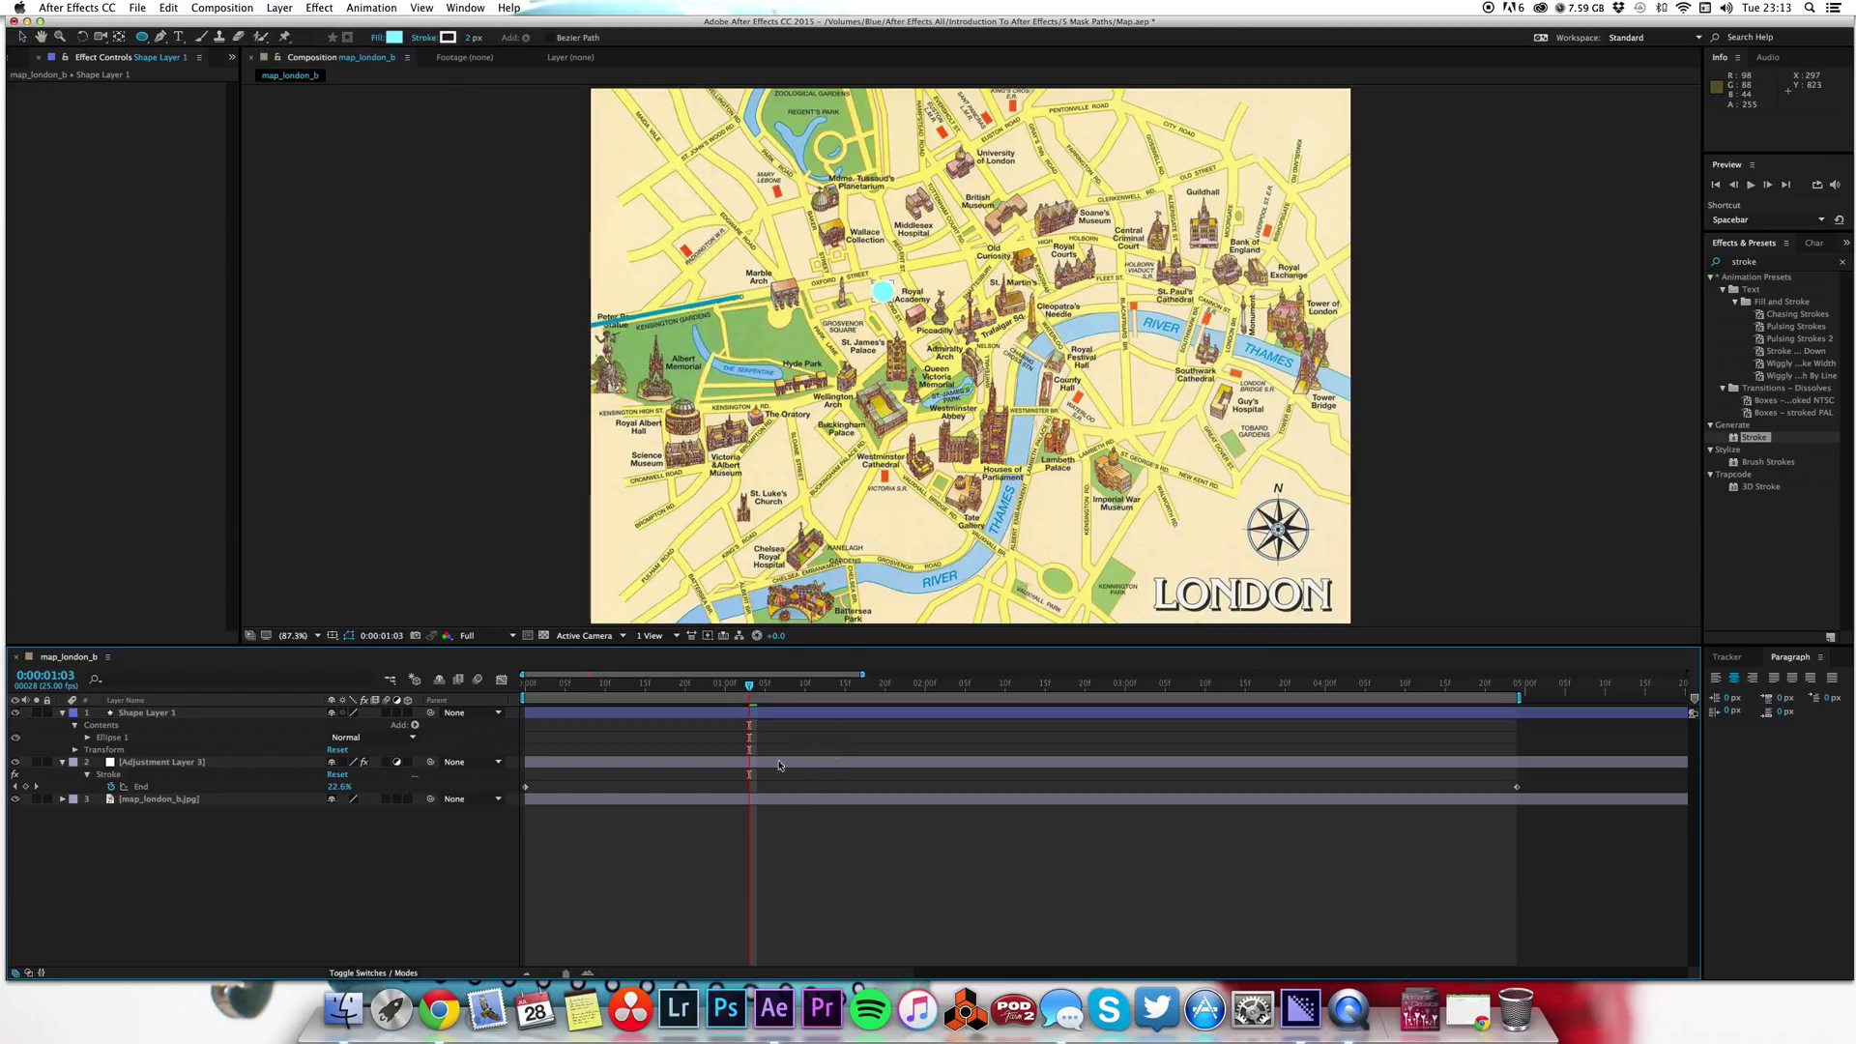
{"action": "left_click", "coordinate": [160, 763]}
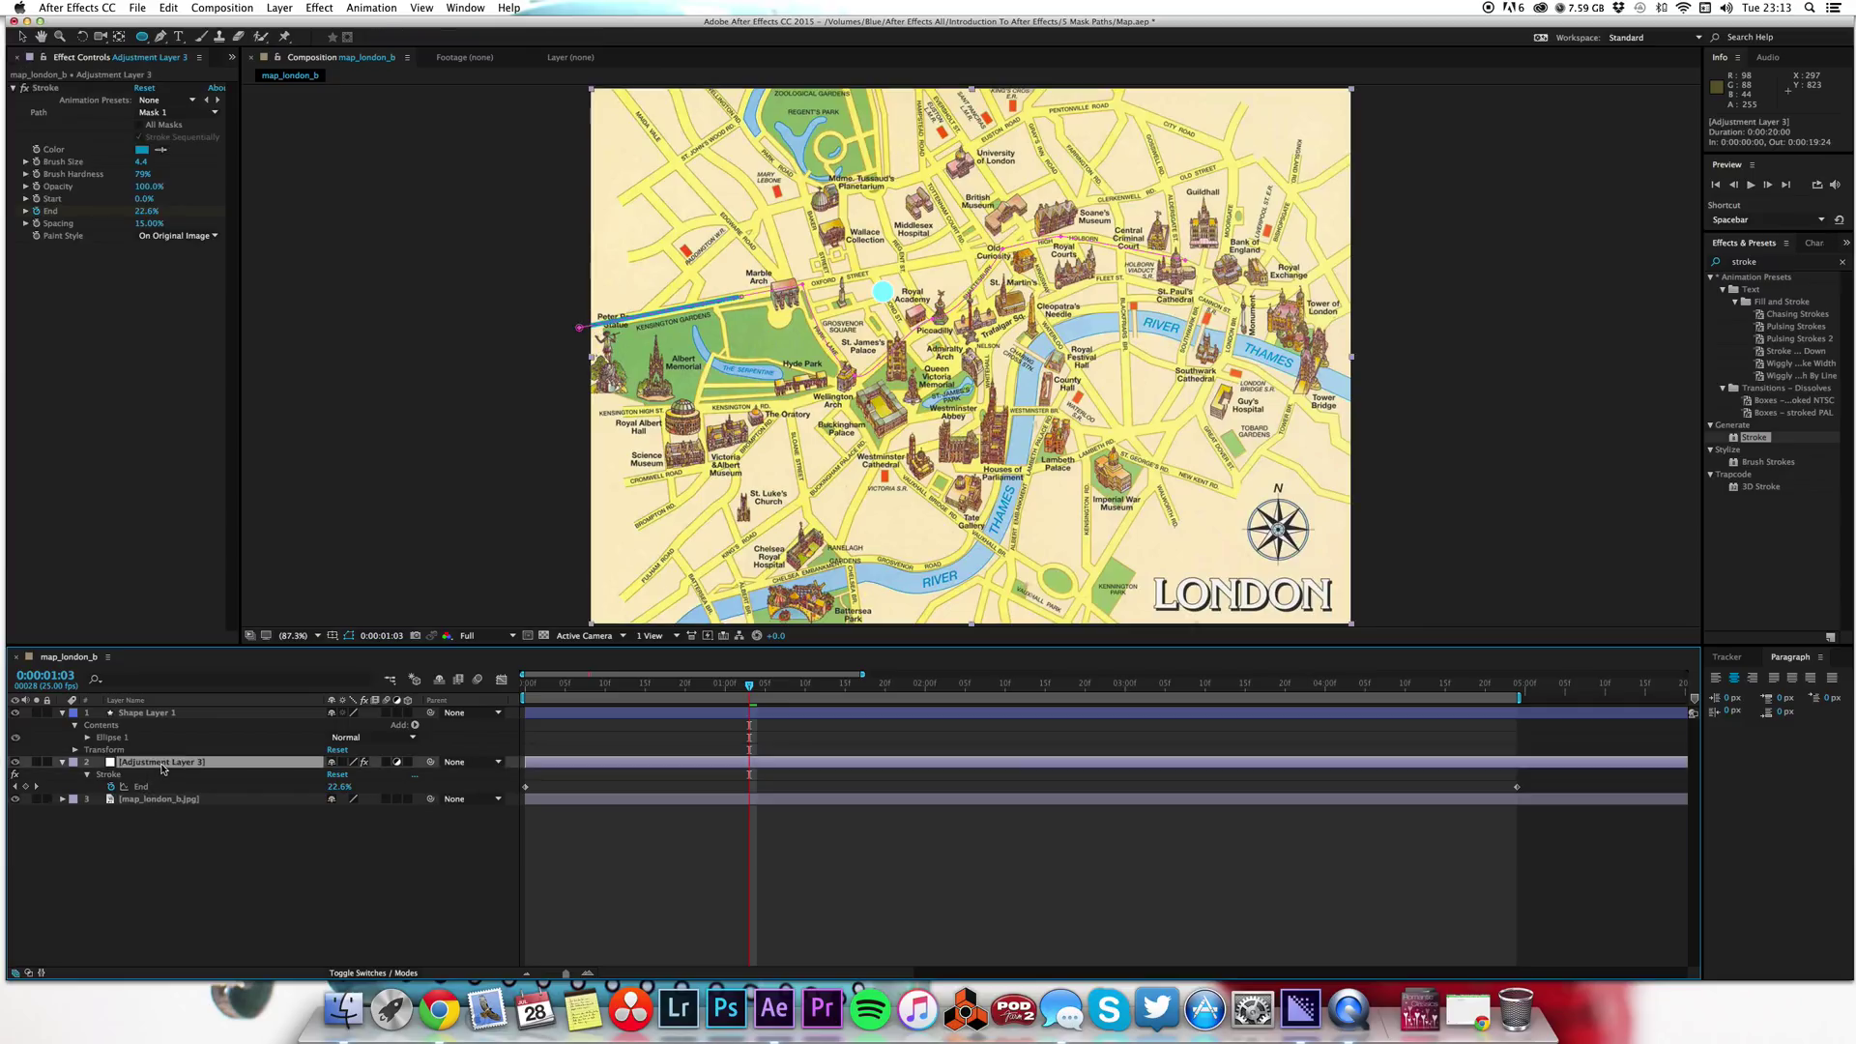
{"action": "key", "text": "m"}
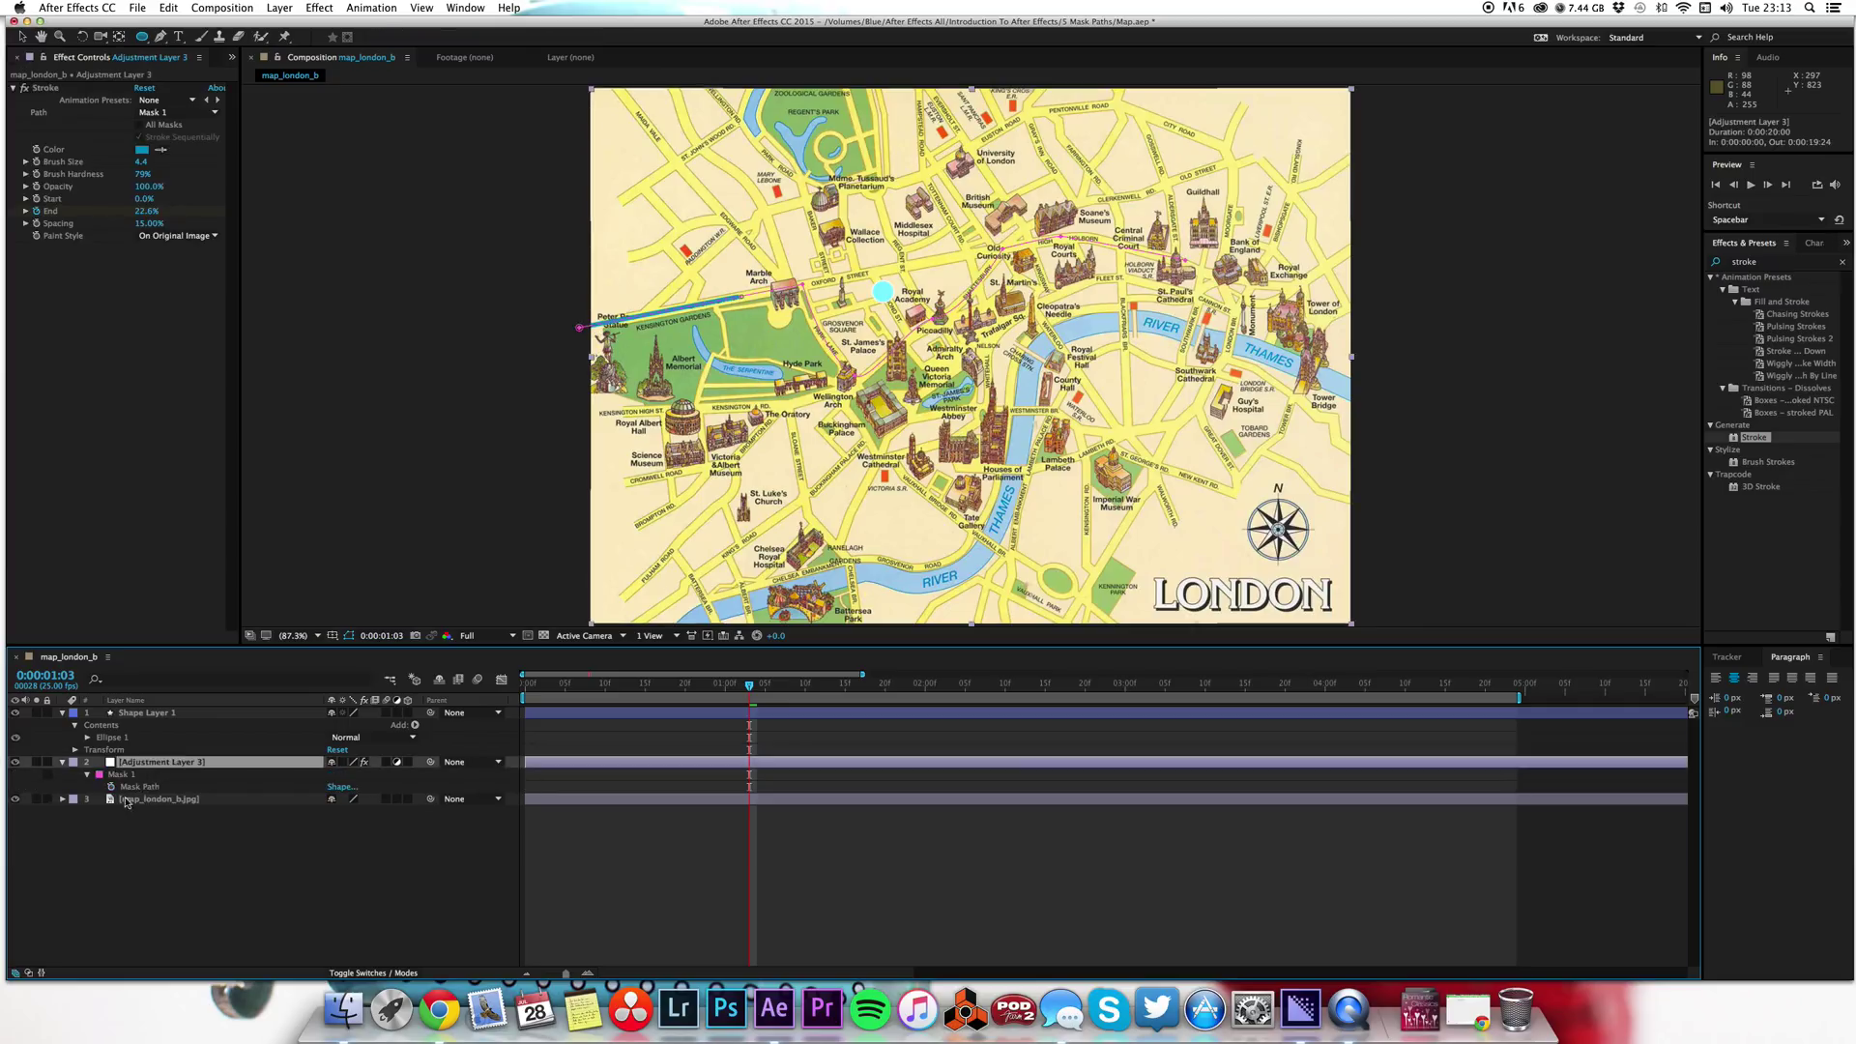
{"action": "left_click", "coordinate": [136, 792]}
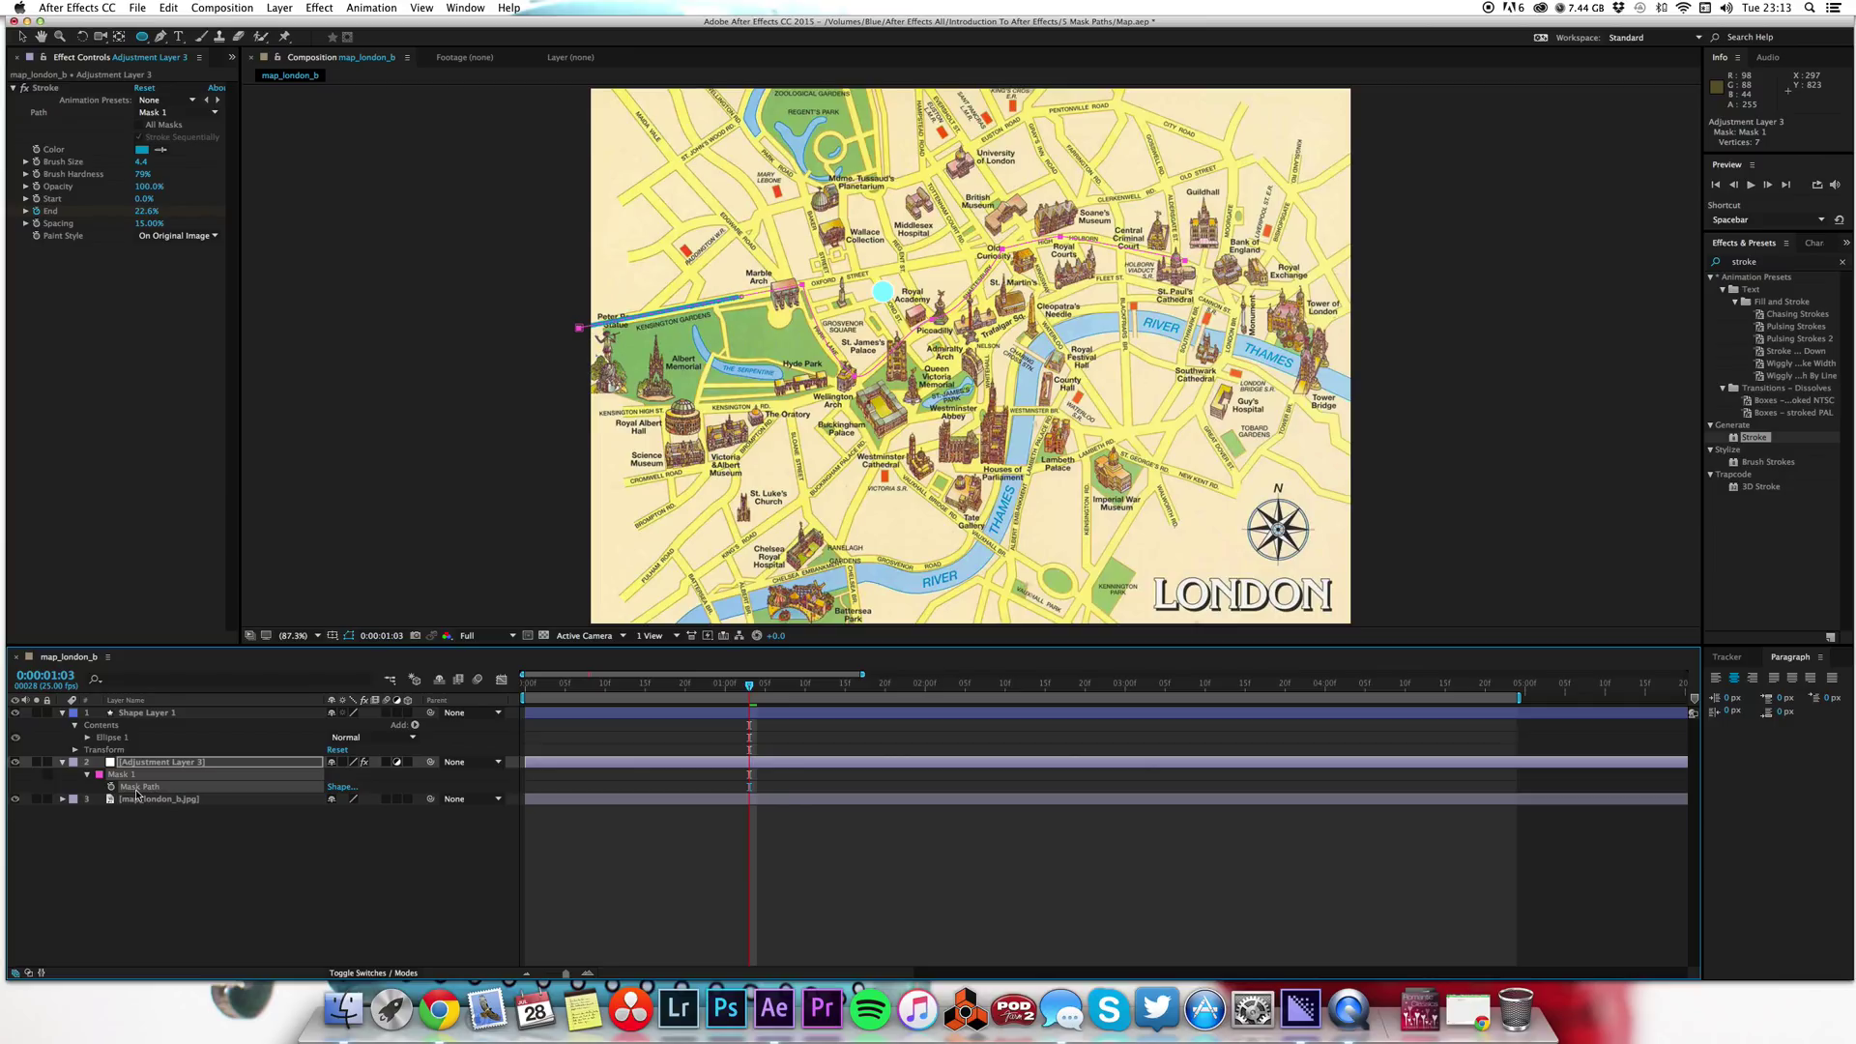
Step: At 0:00:00:00, select Shape Layer 1's Position and isolate it with P
{"action": "left_click", "coordinate": [526, 685]}
{"action": "left_click", "coordinate": [546, 712]}
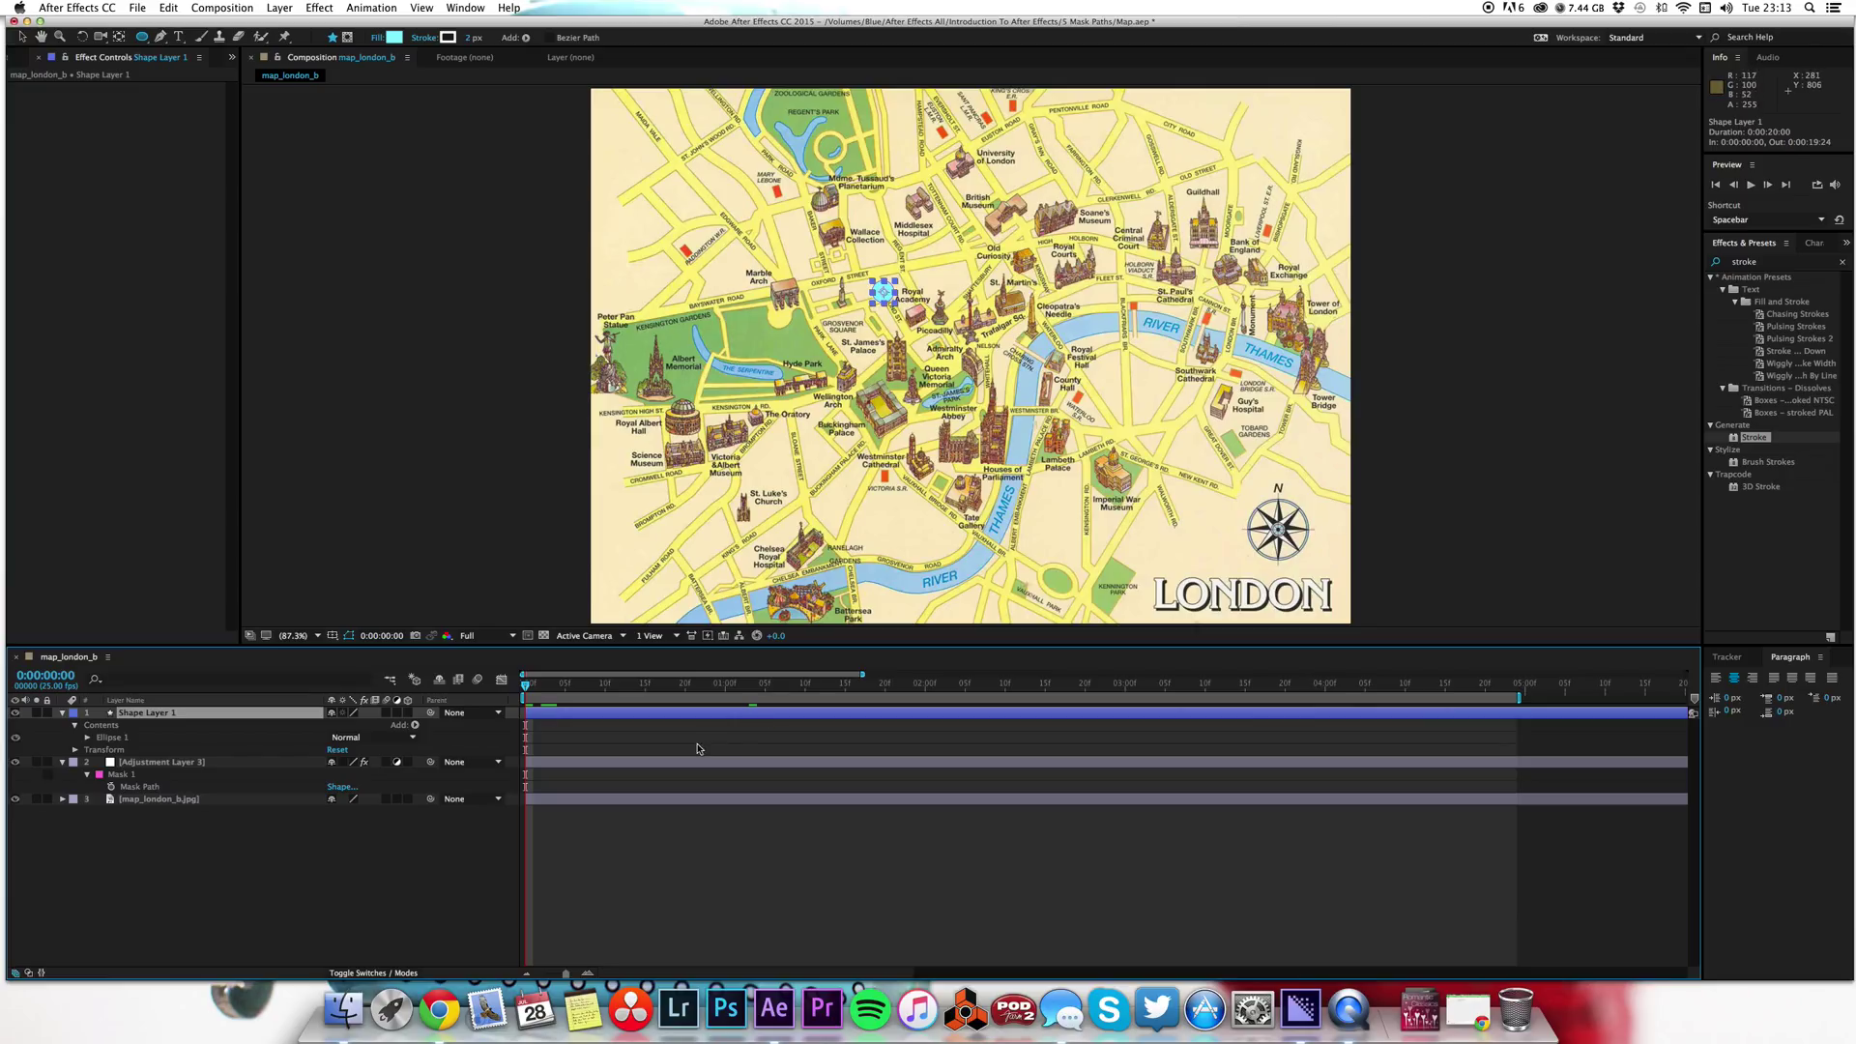
{"action": "left_click", "coordinate": [74, 750]}
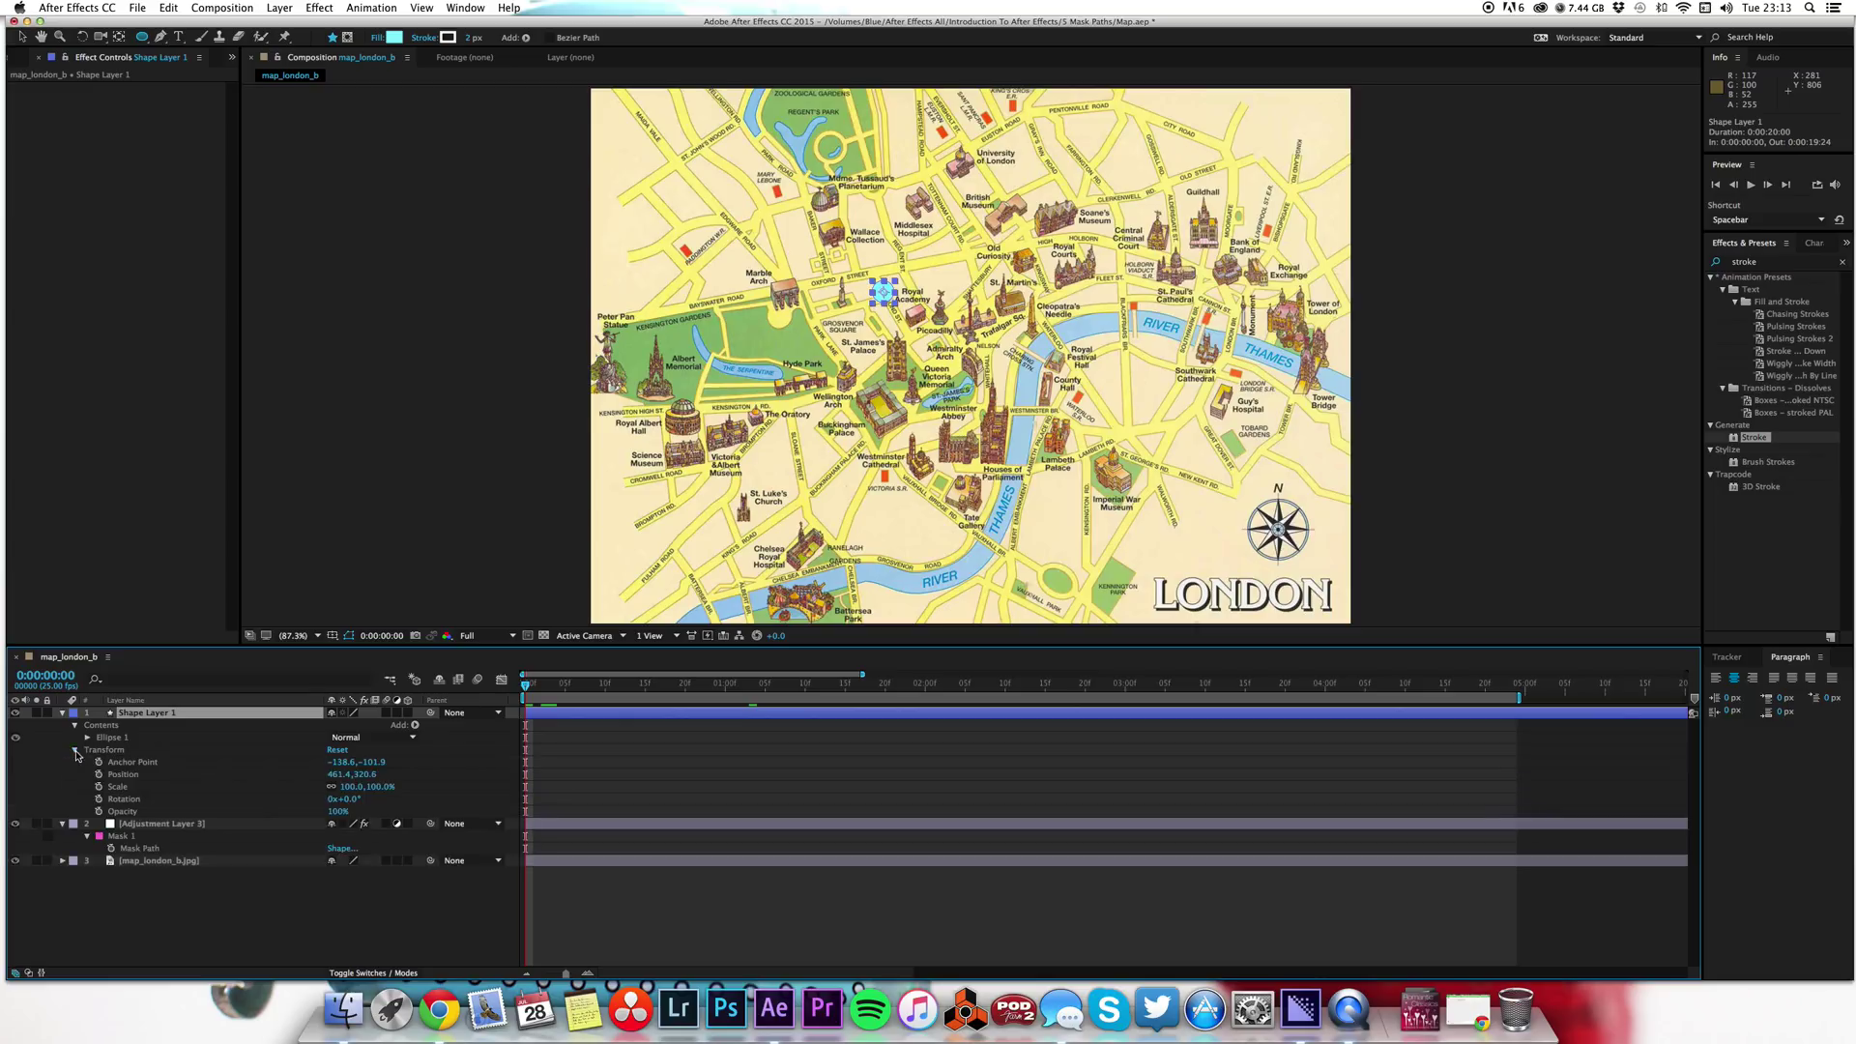
{"action": "left_click", "coordinate": [122, 776]}
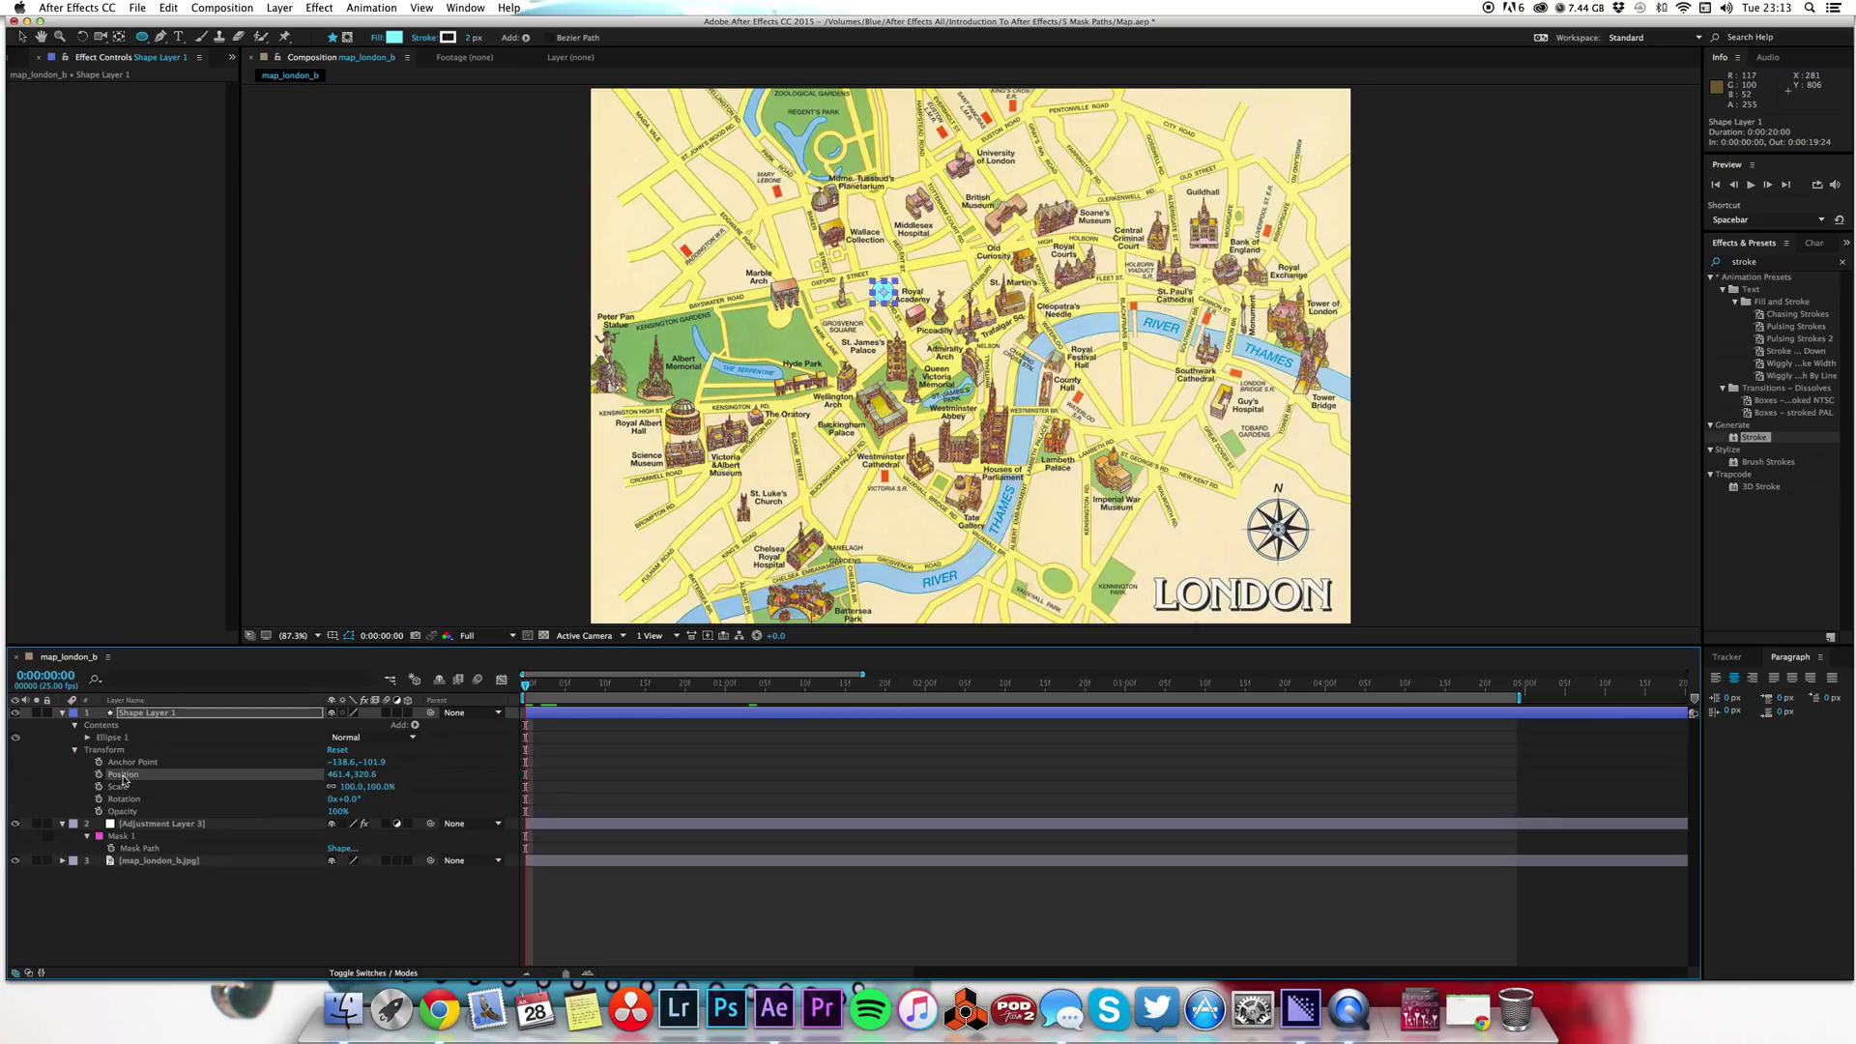
{"action": "key", "text": "p"}
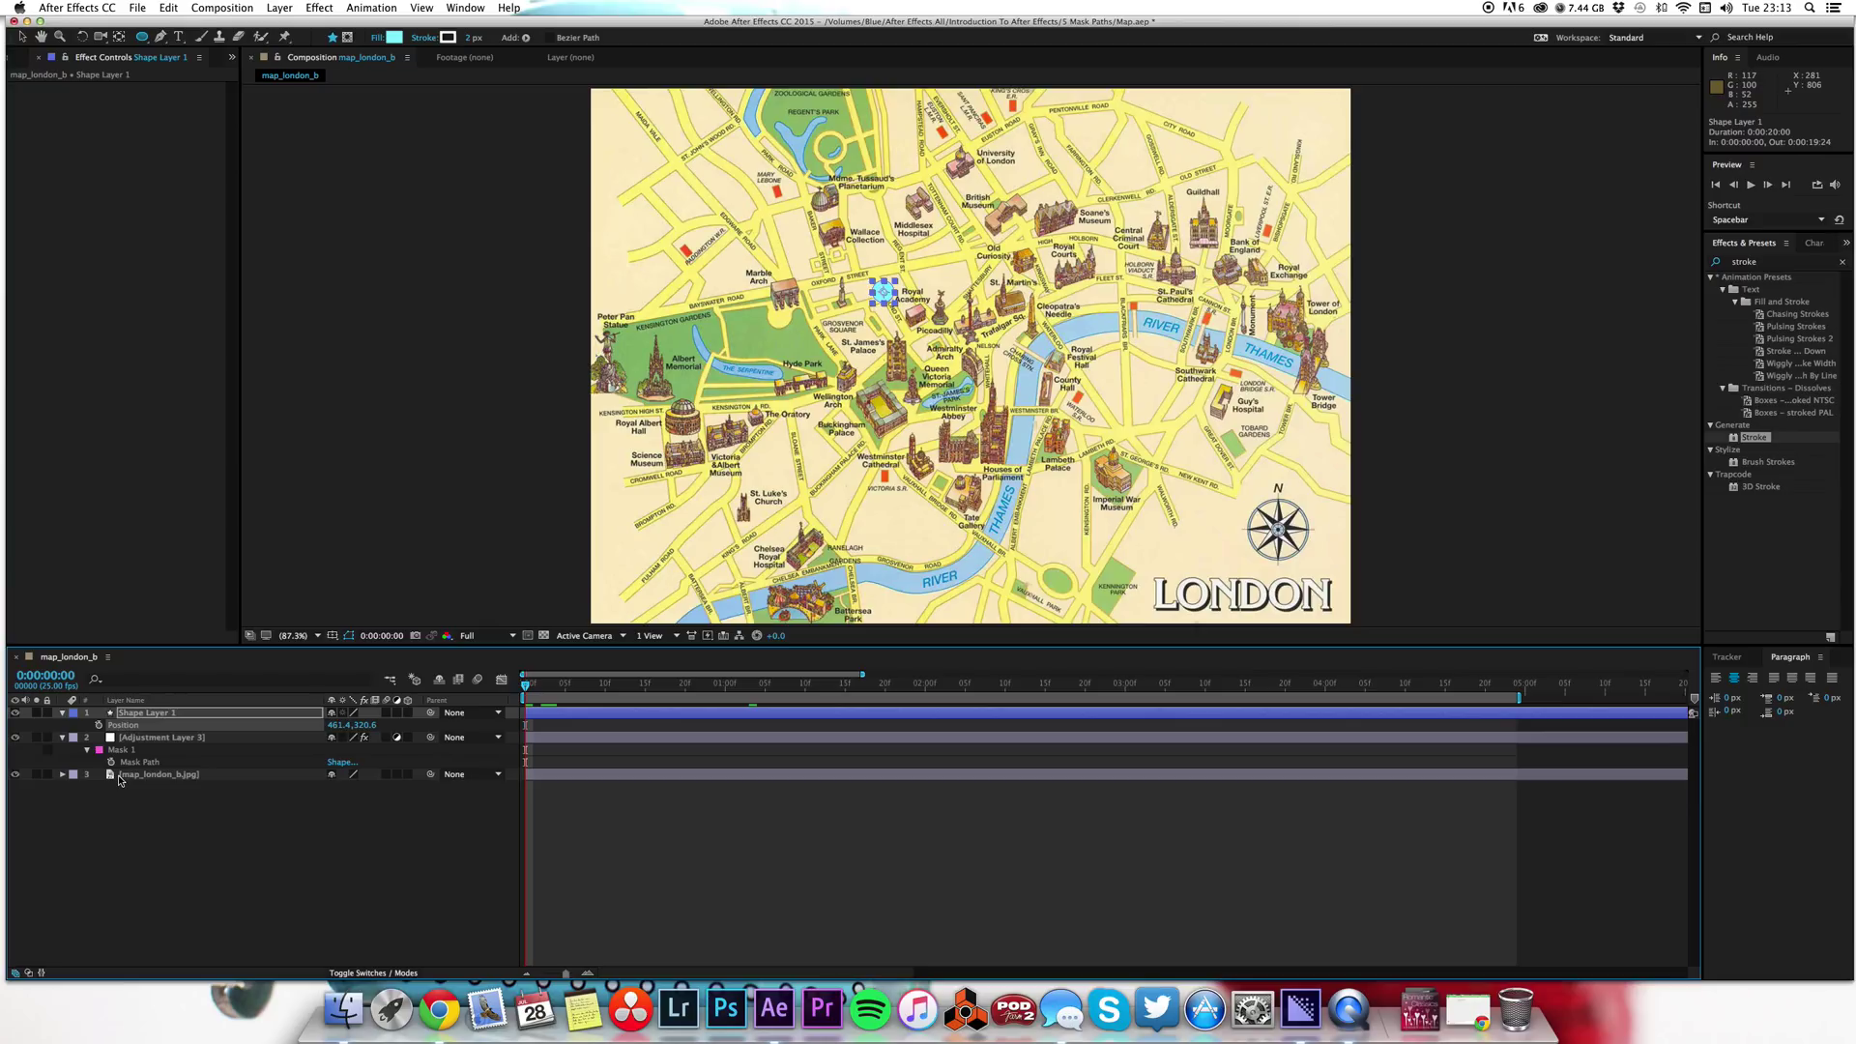
Step: Paste the route mask path into the circle's Position and preview the motion
{"action": "key", "text": "cmd+v"}
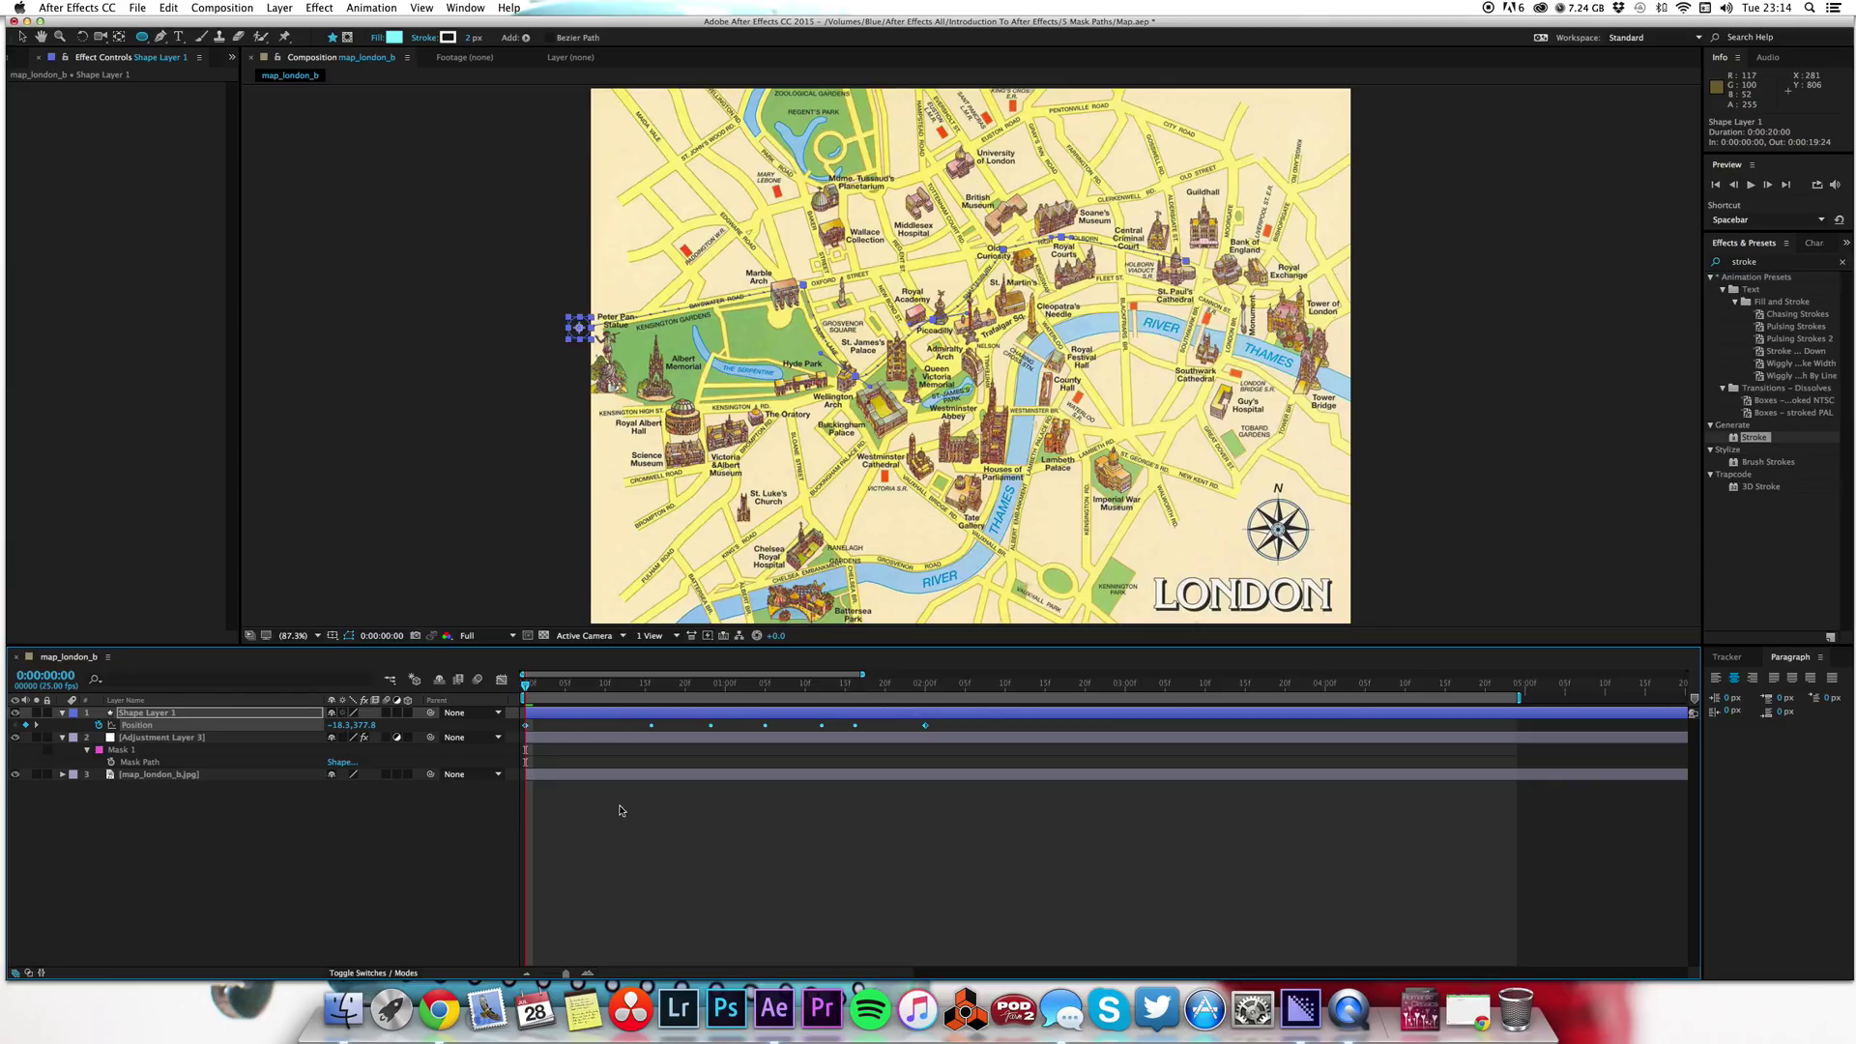
{"action": "key", "text": "space"}
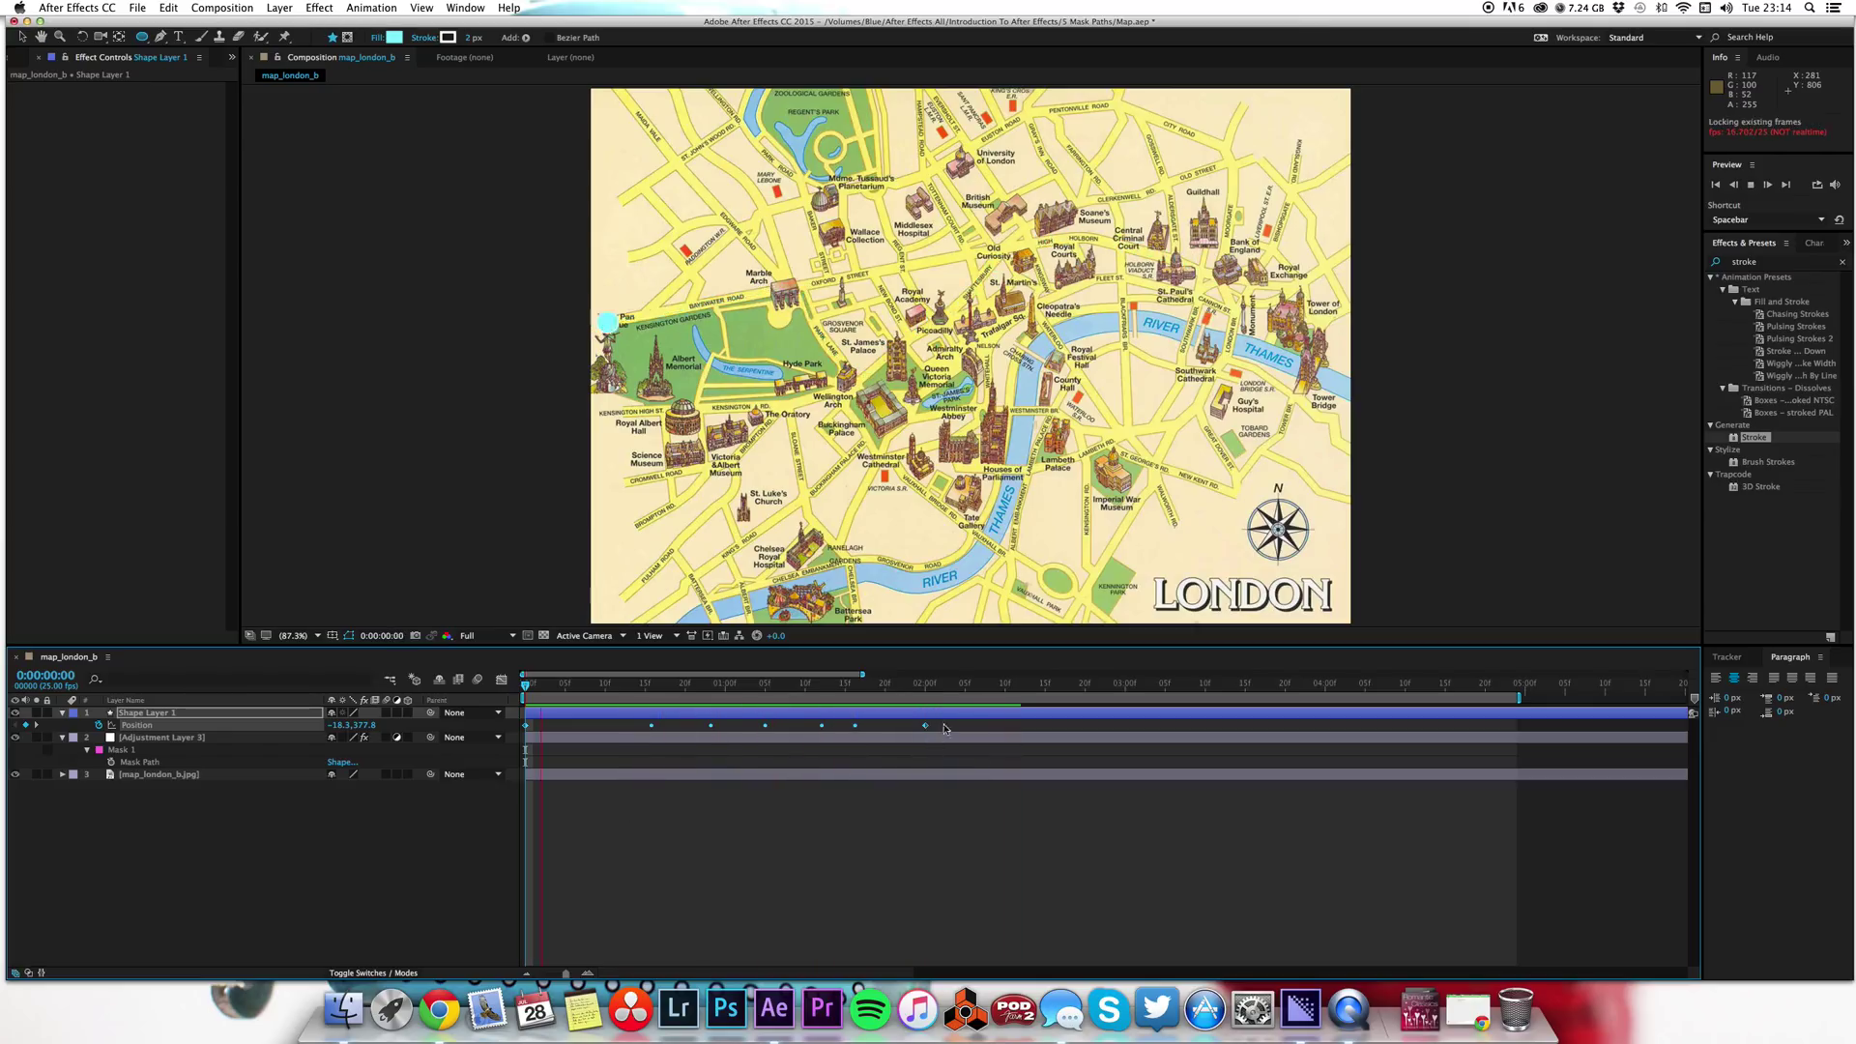
{"action": "left_click", "coordinate": [925, 685]}
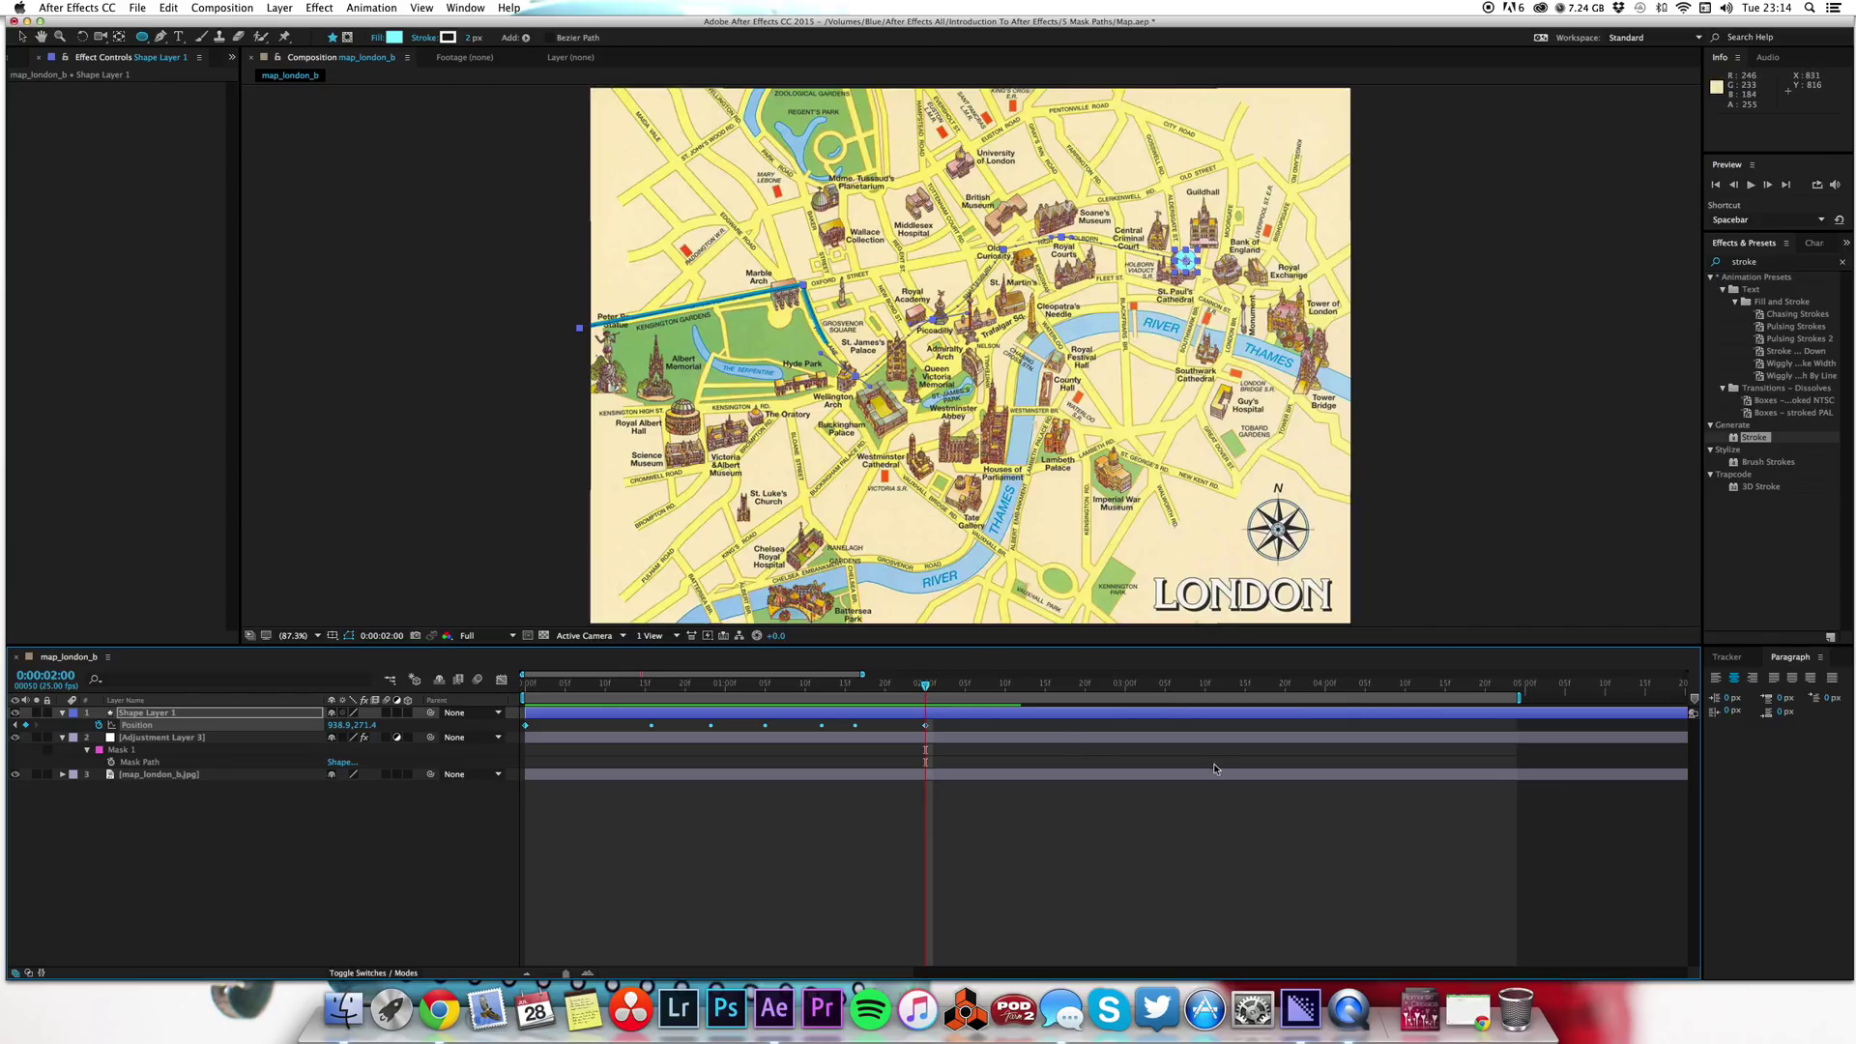
Step: Show Adjustment Layer 3's End keyframes with U and jump to the final one
{"action": "left_click", "coordinate": [1231, 741]}
{"action": "key", "text": "u"}
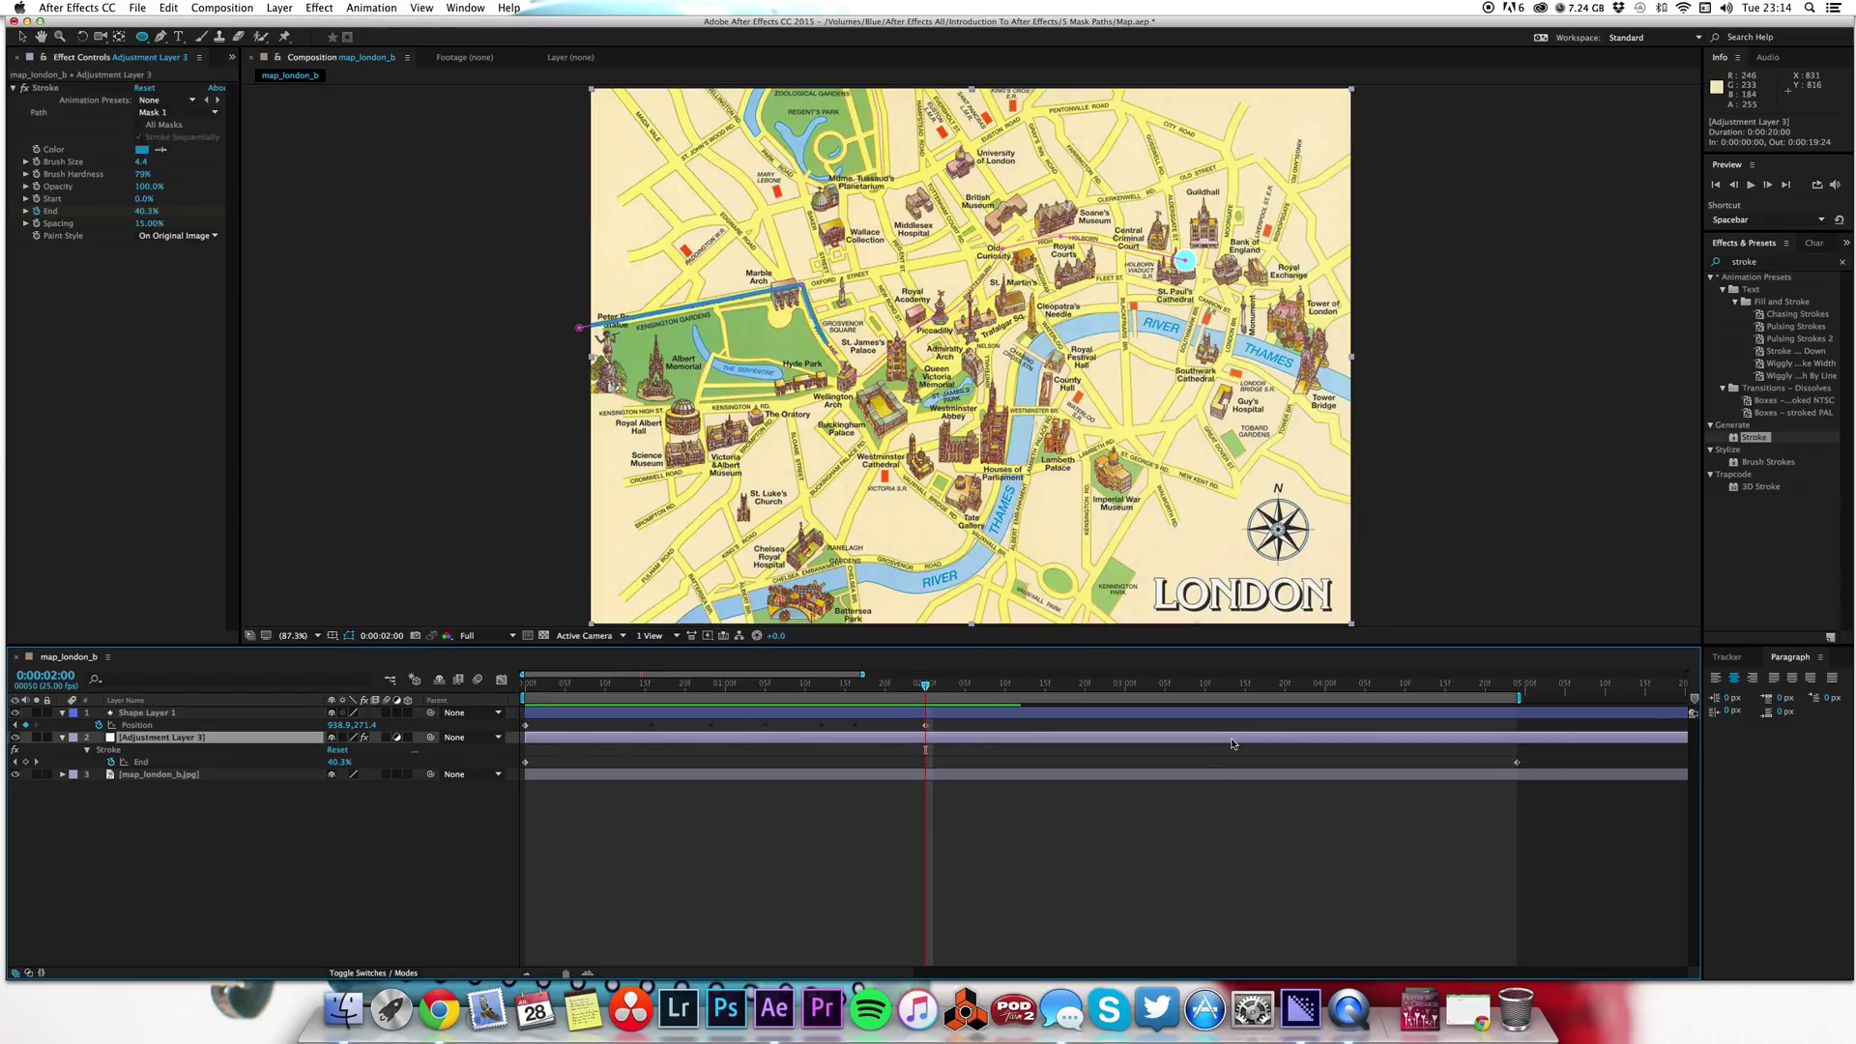
{"action": "left_click", "coordinate": [1519, 688]}
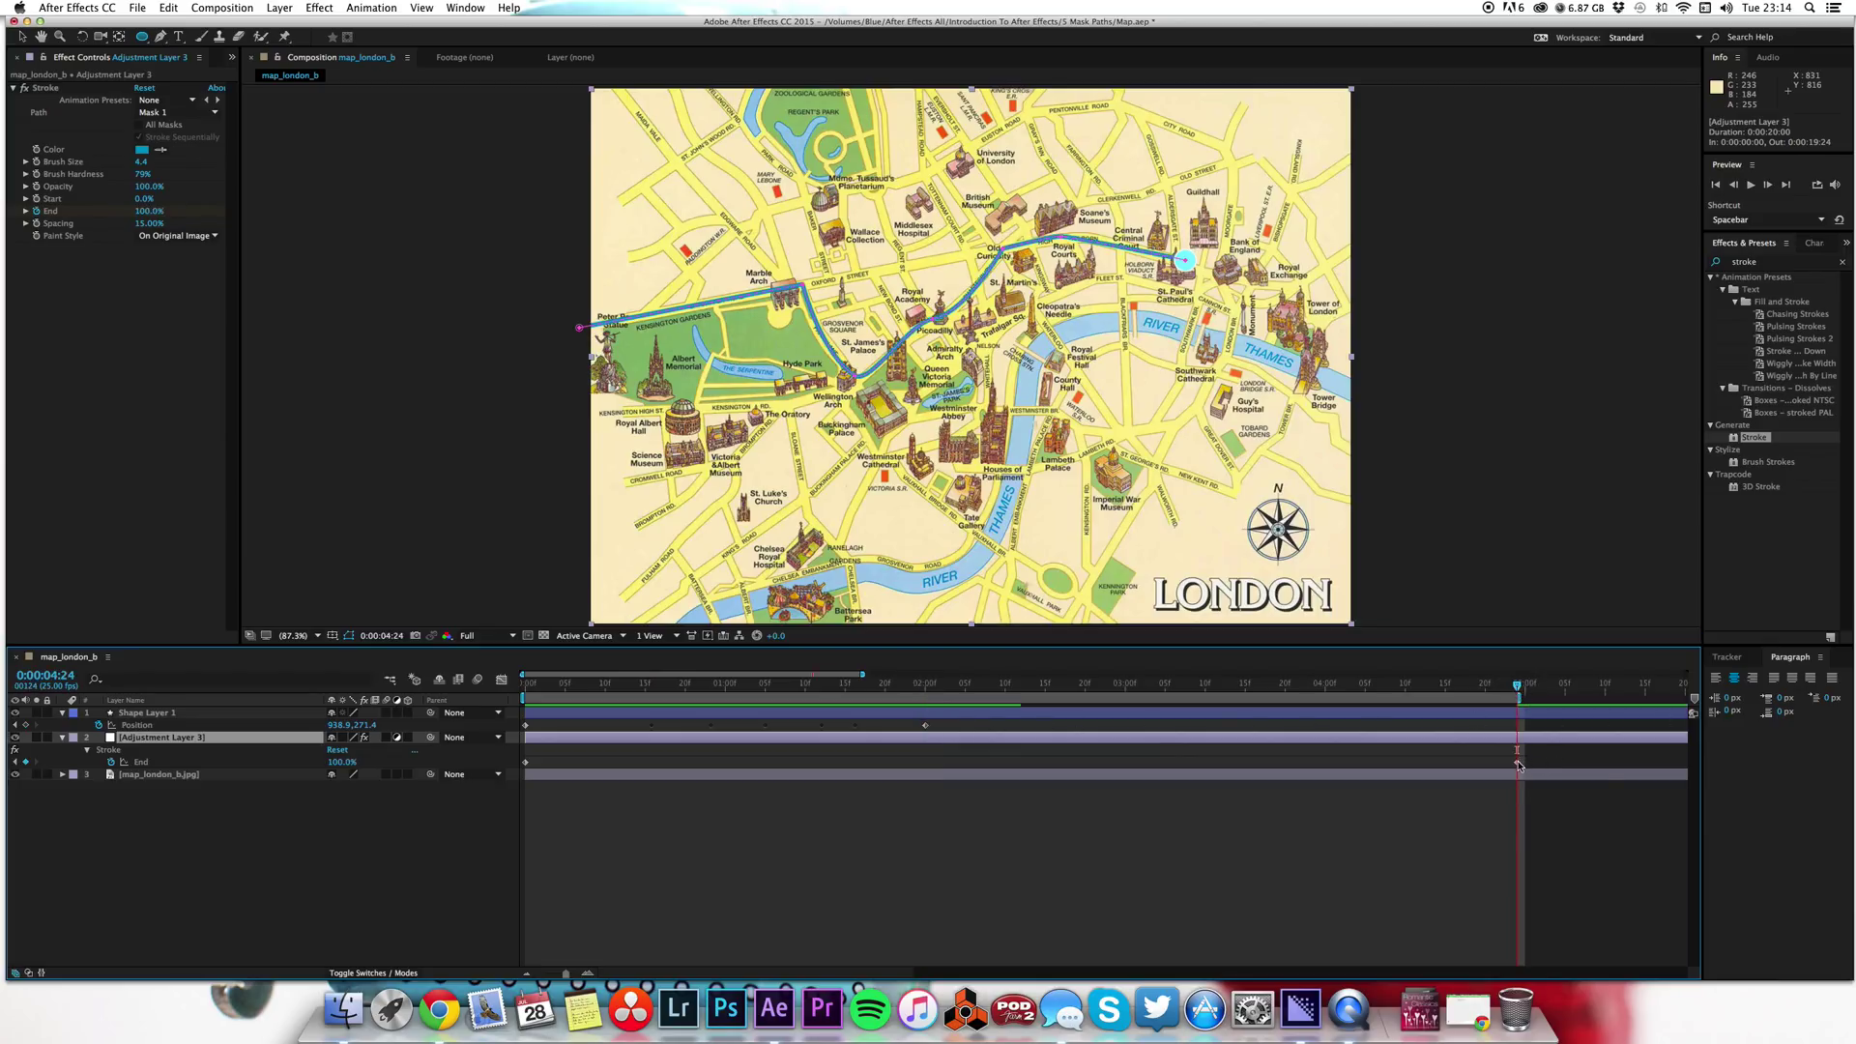
Step: Move the circle's last Position keyframe to 0:00:04:24, then preview the animation from the start
{"action": "left_click", "coordinate": [925, 726]}
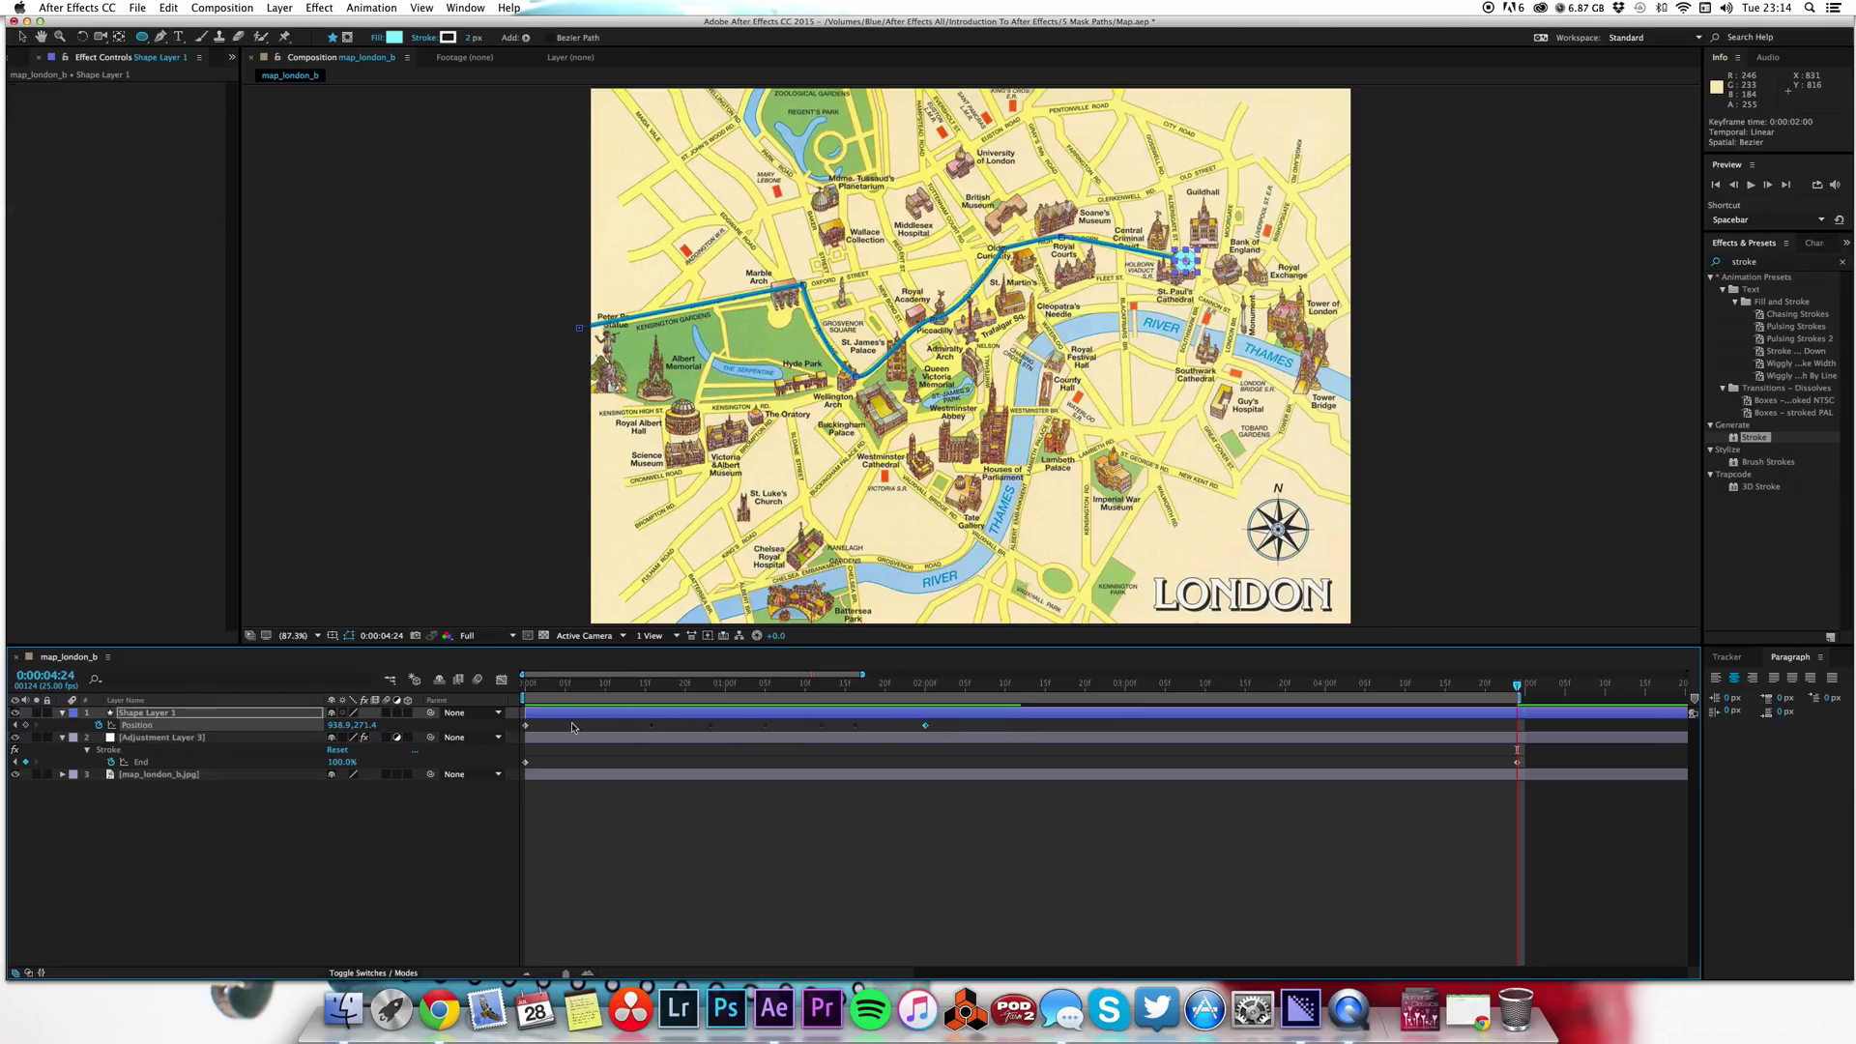
{"action": "left_click_drag", "start_coordinate": [925, 727], "coordinate": [1515, 735]}
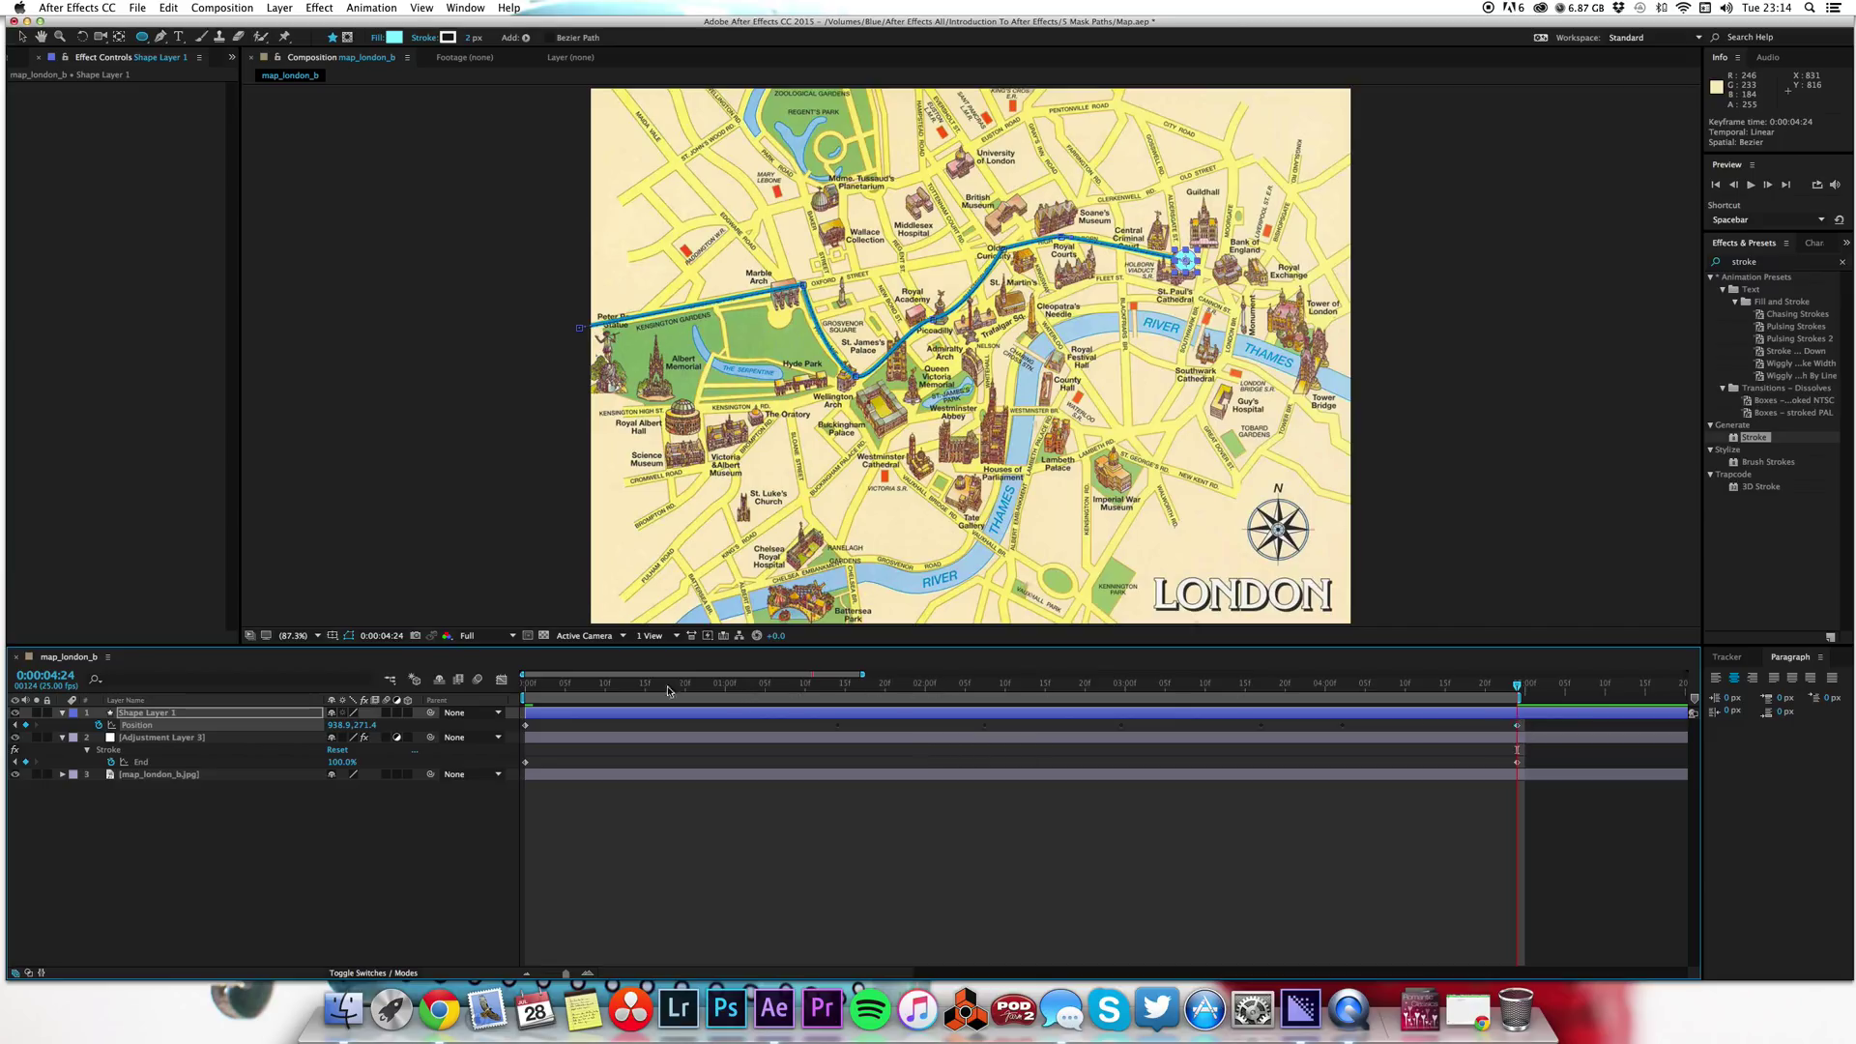
{"action": "left_click_drag", "start_coordinate": [577, 692], "coordinate": [520, 709]}
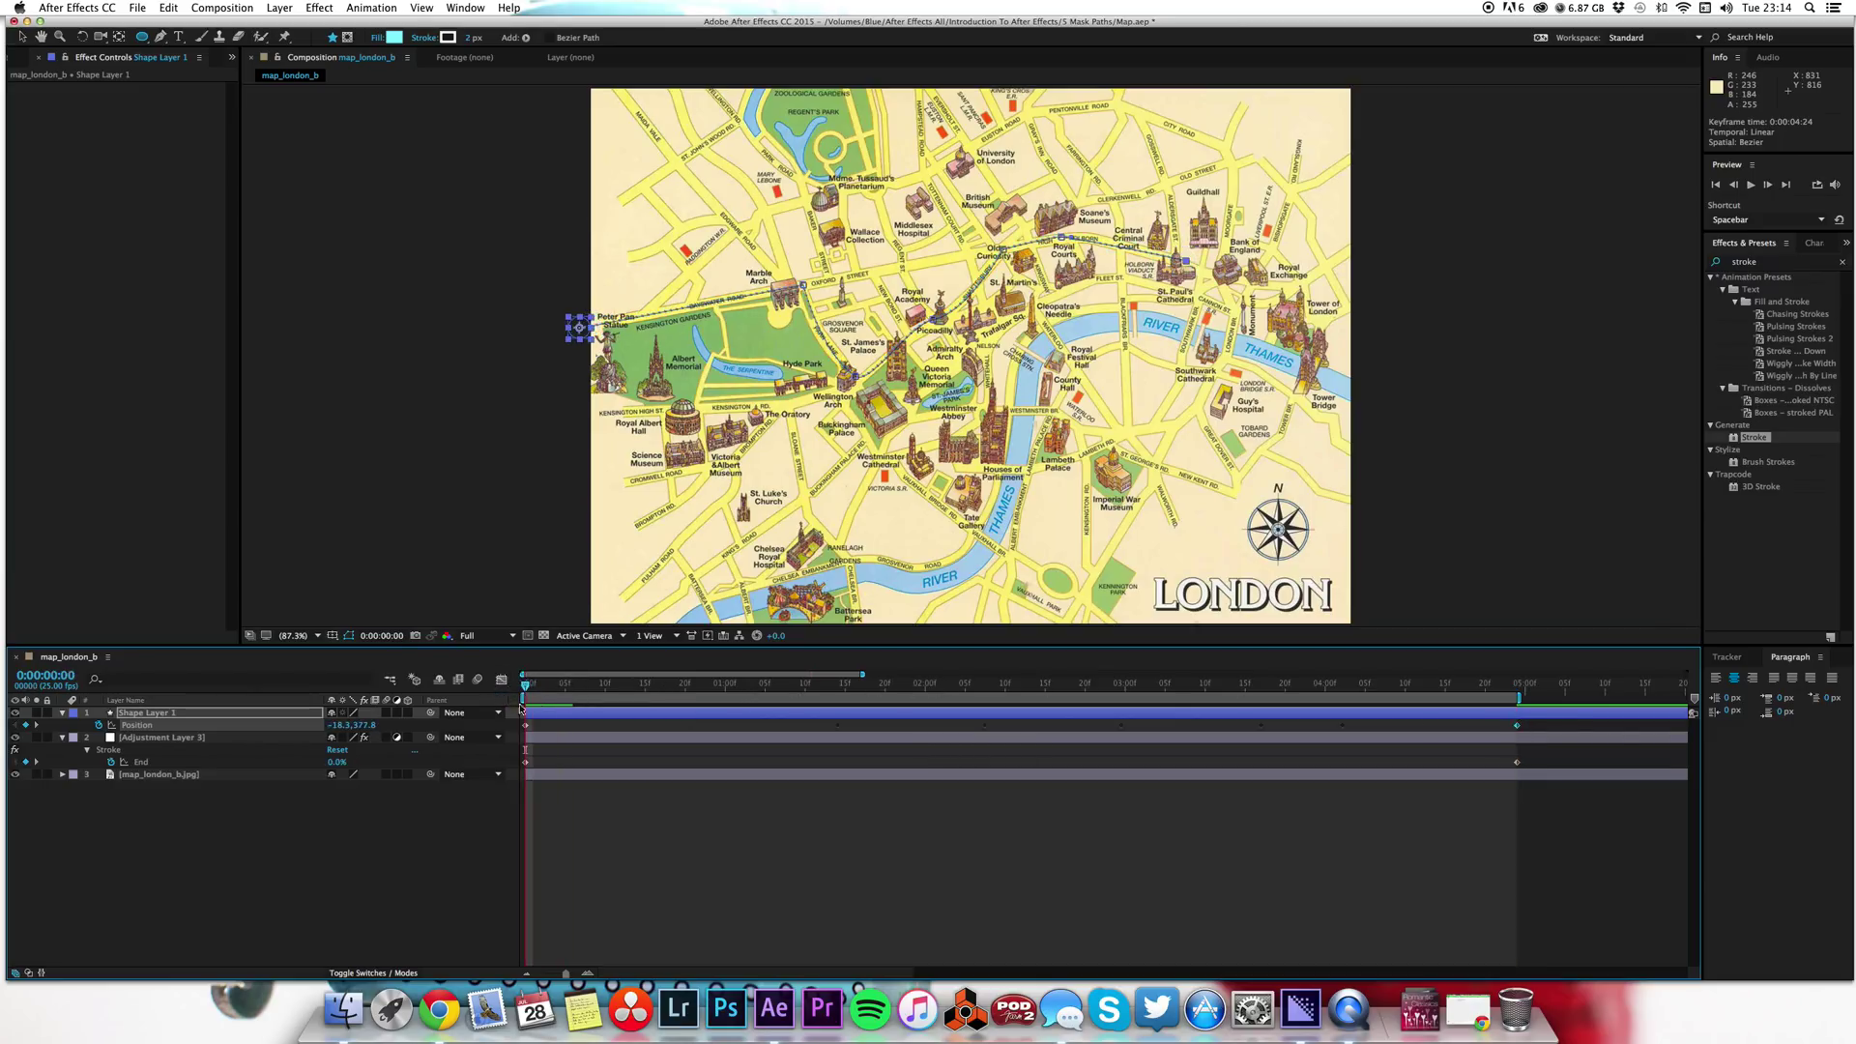
{"action": "left_click", "coordinate": [702, 871]}
{"action": "key", "text": "space"}
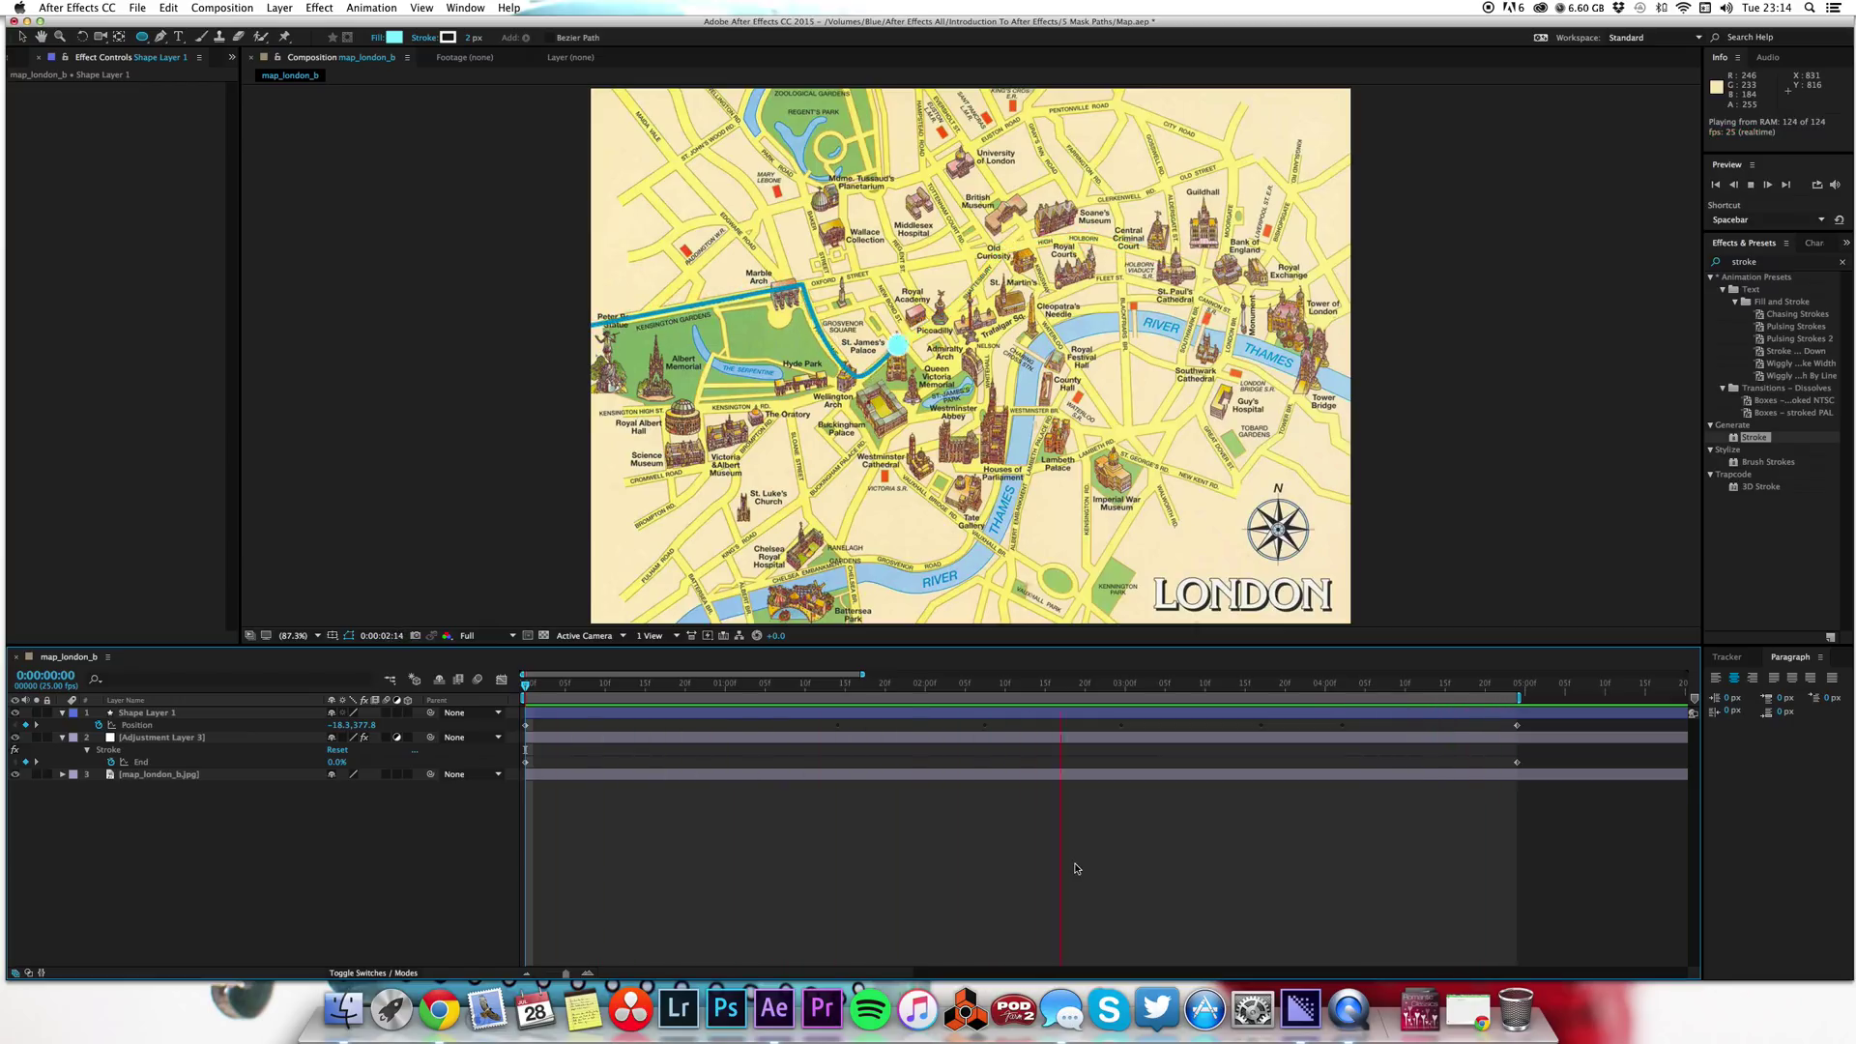
{"action": "key", "text": "space"}
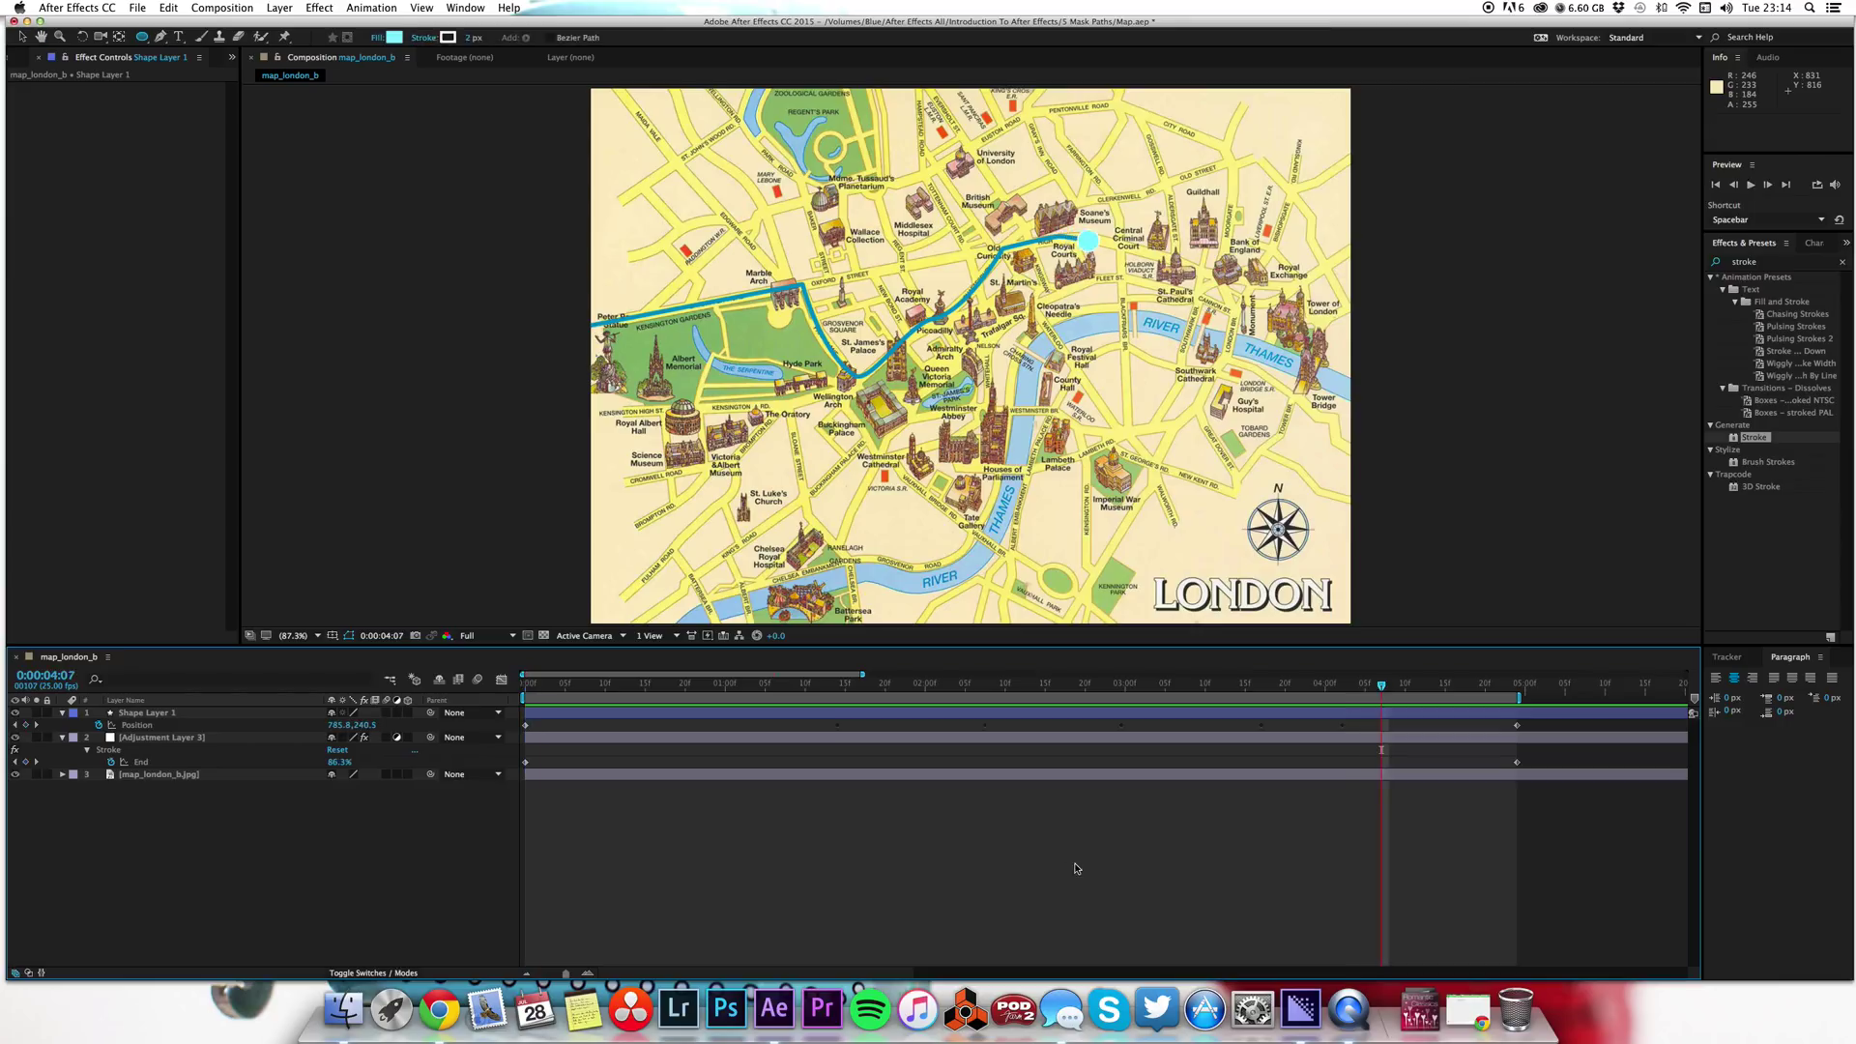